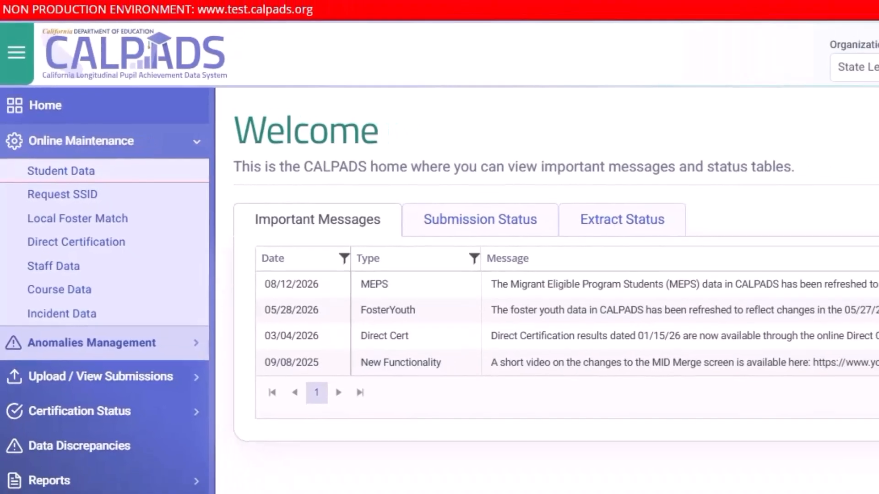
- Open Student Data maintenance and view its search options by demographics, by enrollment and through the SSID Match Tool
left_click(61, 171)
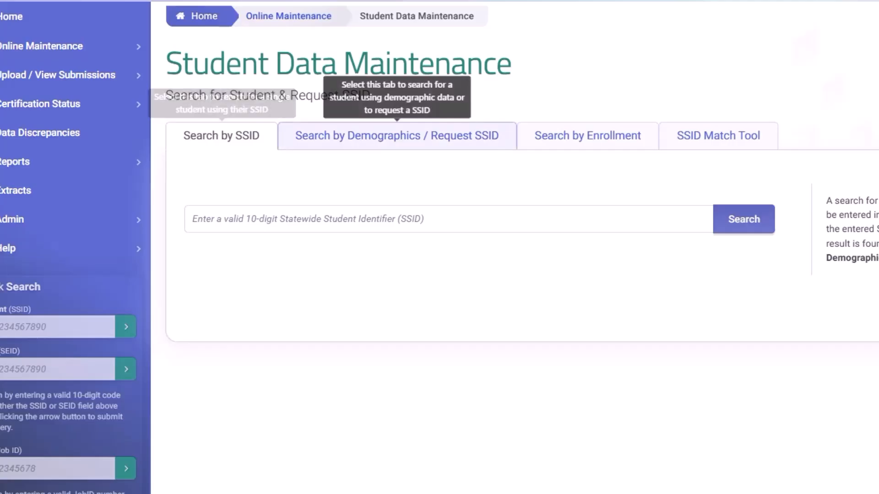
left_click(396, 136)
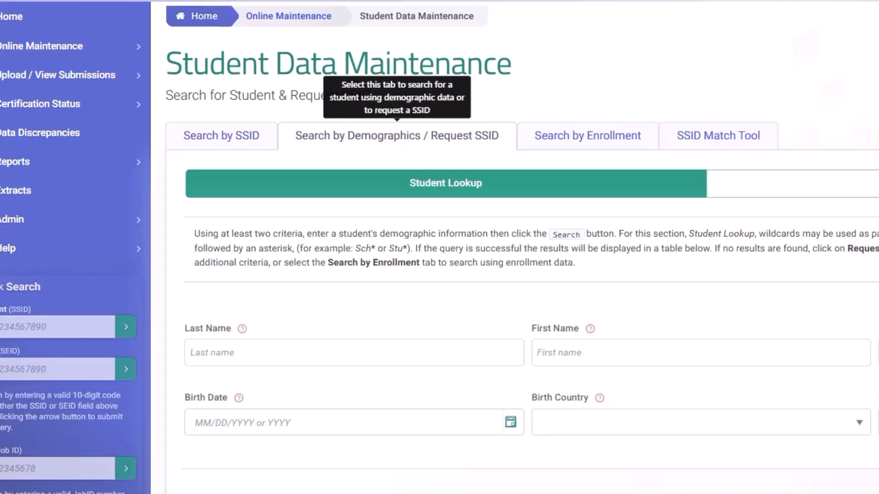
left_click(587, 134)
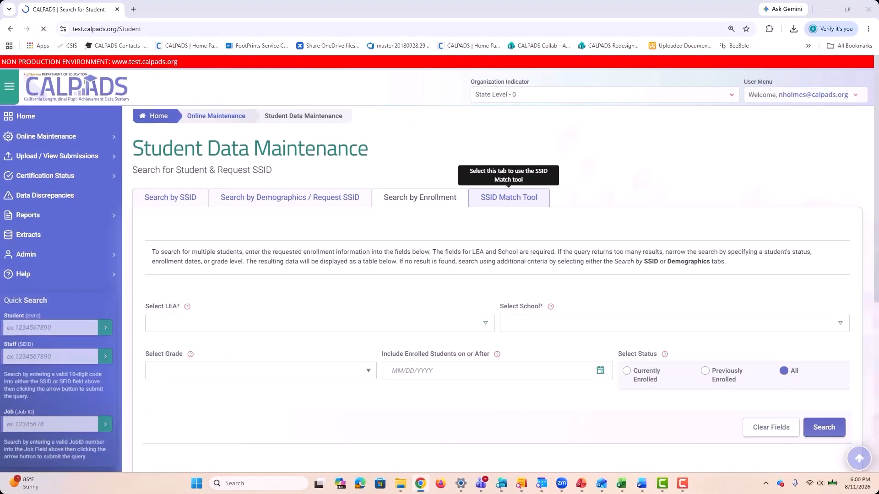
left_click(719, 136)
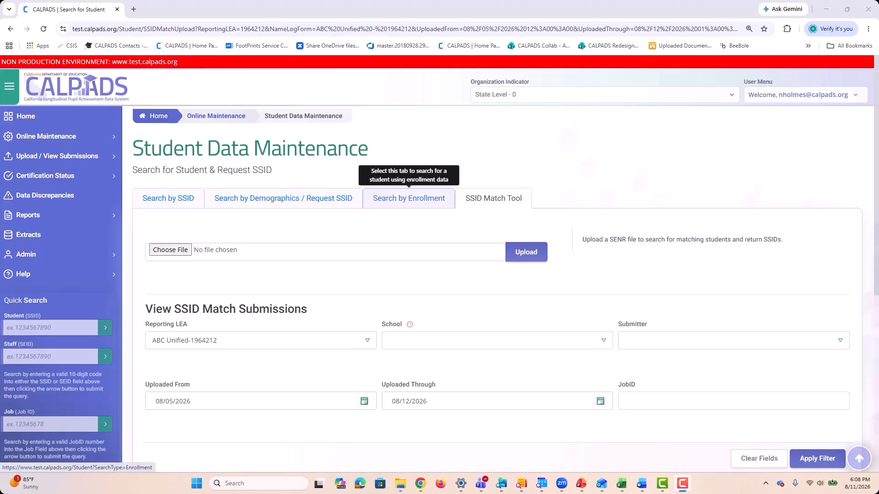
- Run an enrollment search for students of all statuses at CSIS Training Berkeley High - 9998156 and review the results
left_click(408, 198)
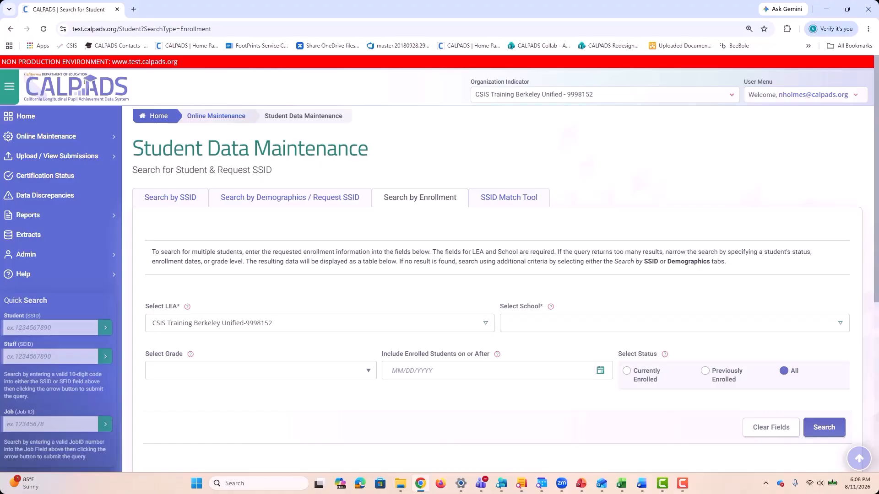
left_click(675, 323)
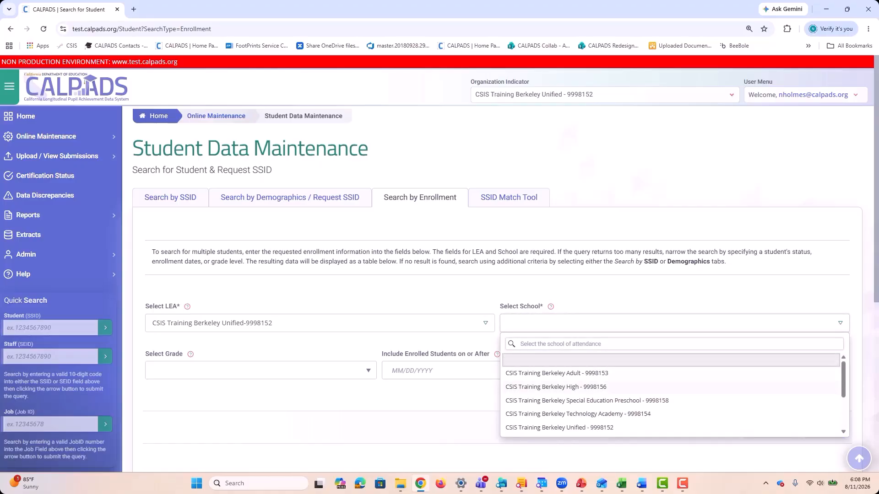
left_click(555, 387)
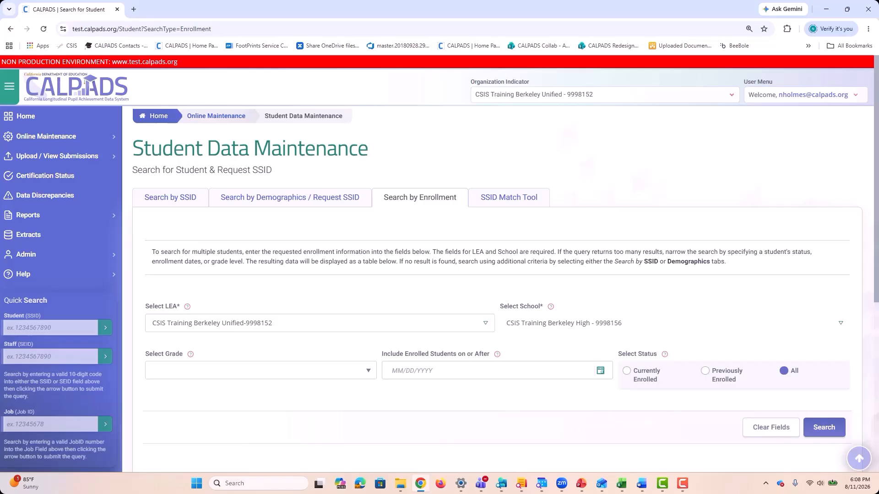
scroll(501, 263, "down", 2)
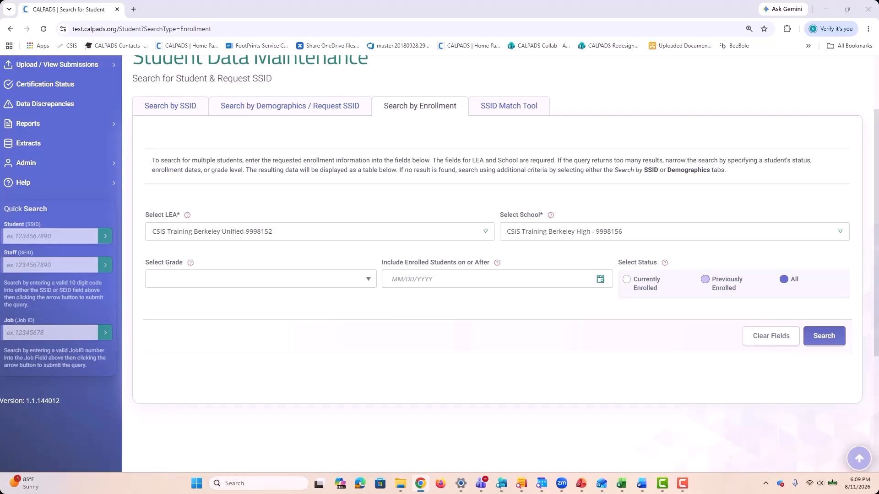
scroll(634, 280, "up", 2)
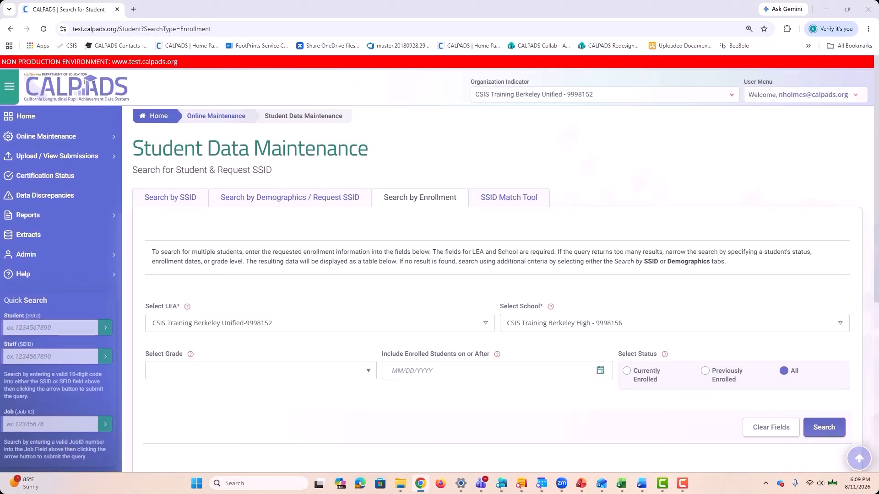
key("alt+Tab")
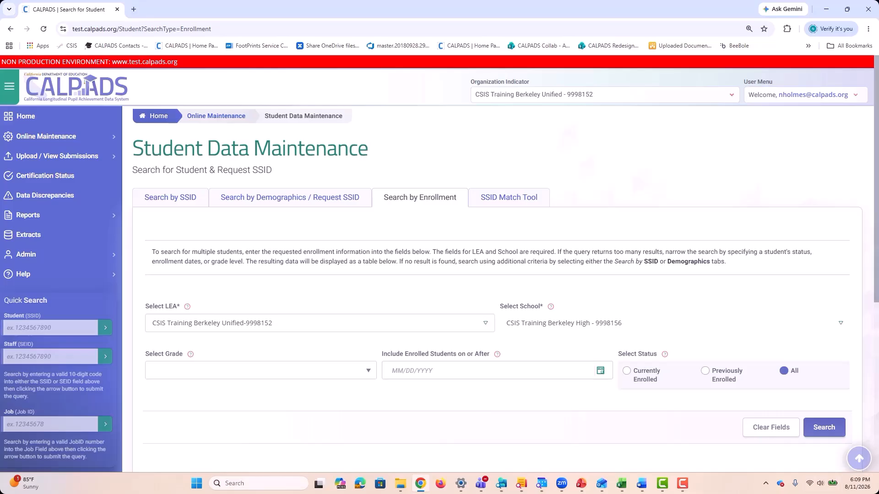
scroll(440, 264, "down", 2)
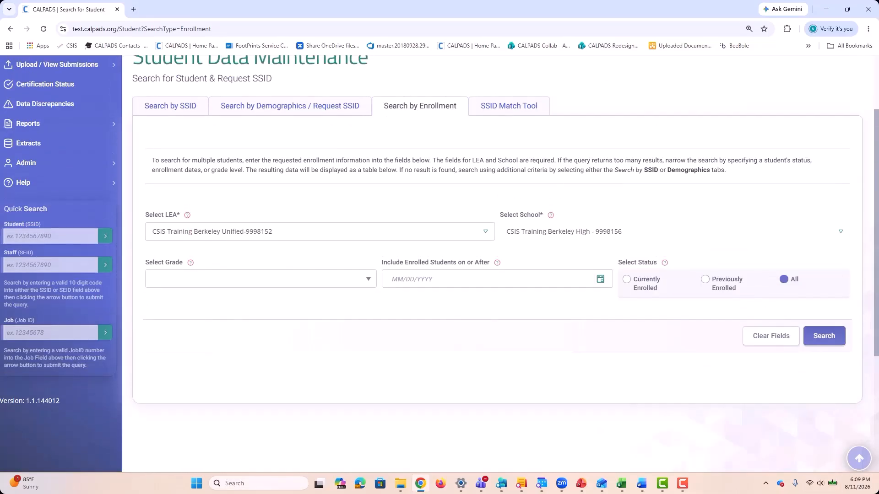
left_click(824, 337)
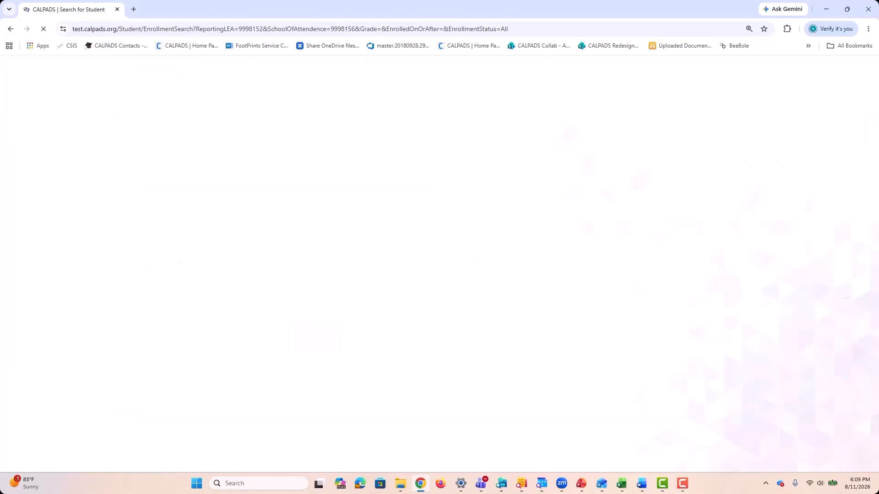
scroll(440, 263, "down", 6)
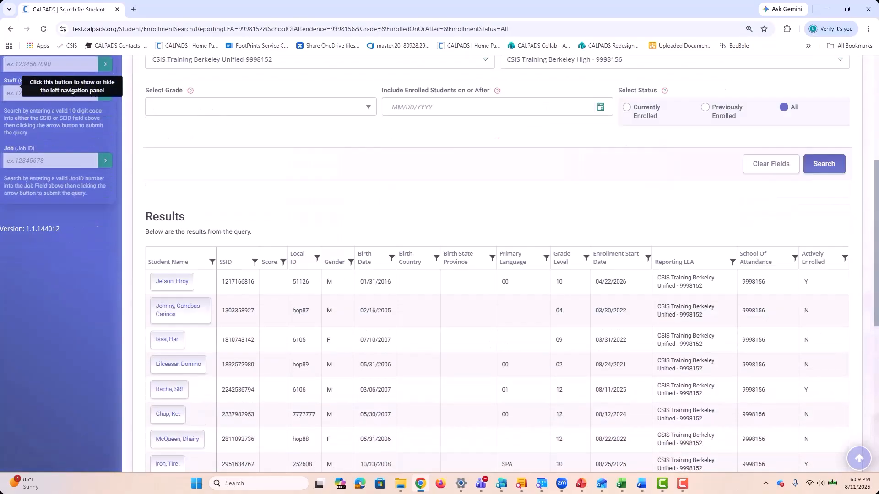
scroll(439, 243, "down", 3)
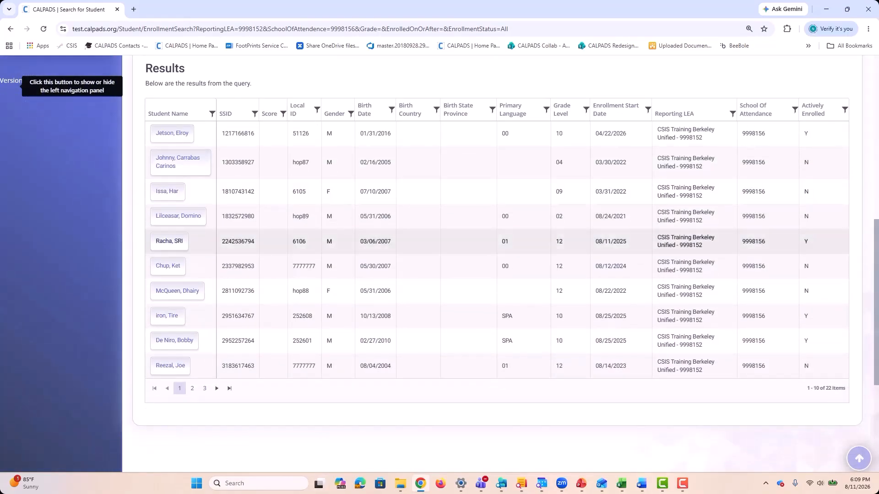
scroll(439, 264, "up", 7)
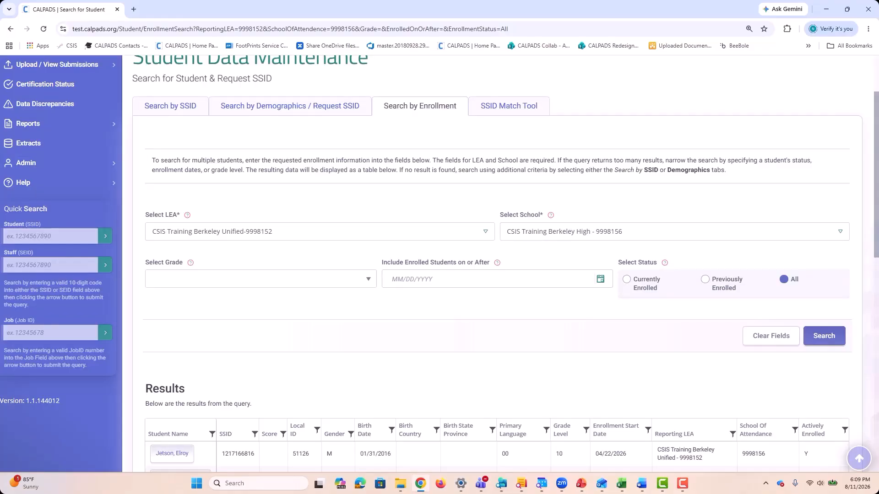
scroll(439, 264, "down", 5)
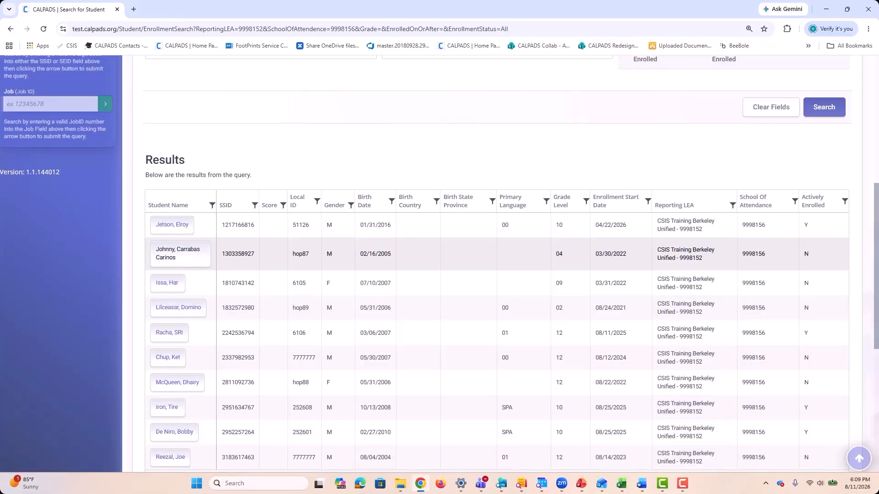
- Limit the enrollment search to currently enrolled students, rerun it and review the listed students
scroll(439, 254, "up", 3)
left_click(704, 188)
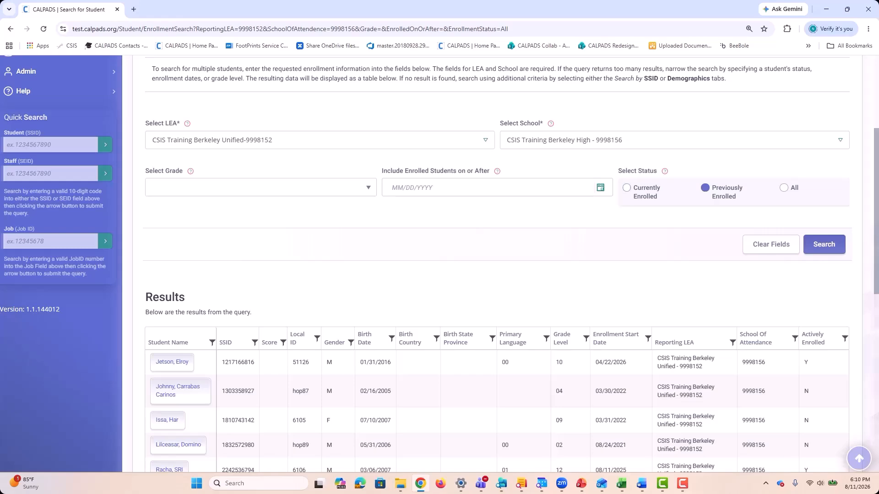
left_click(626, 188)
left_click(824, 244)
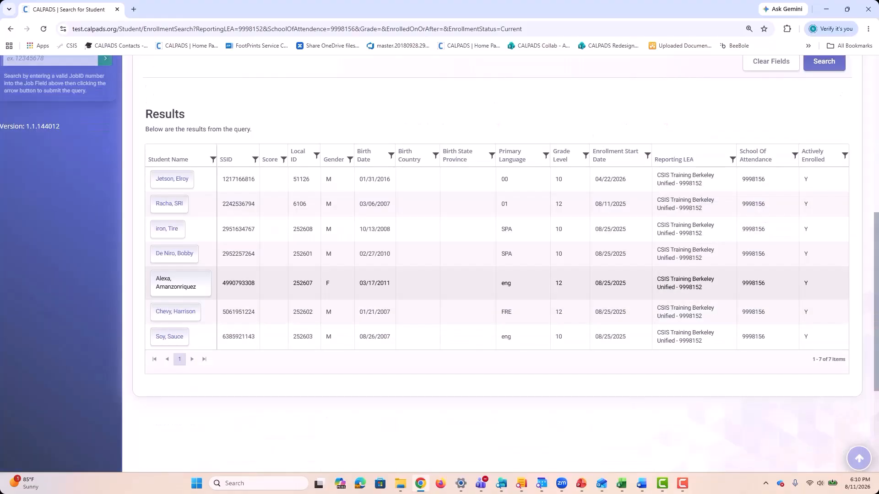
scroll(705, 279, "up", 4)
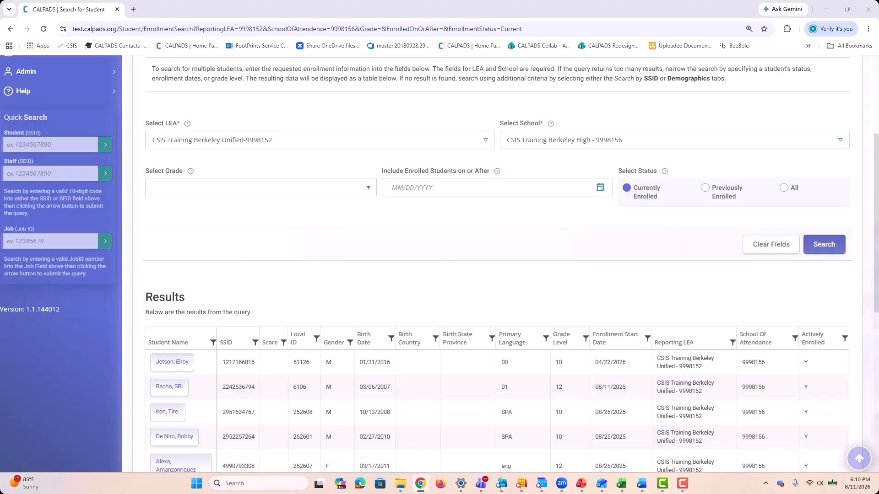
scroll(497, 264, "down", 4)
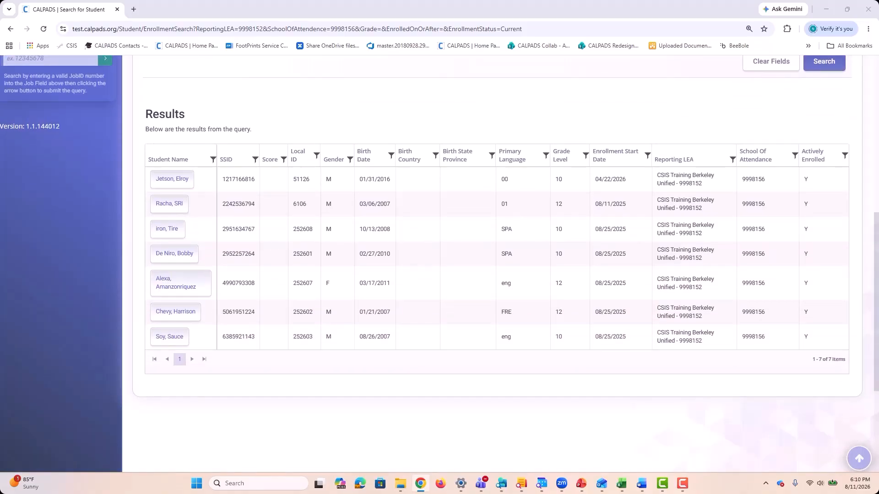
scroll(497, 183, "up", 7)
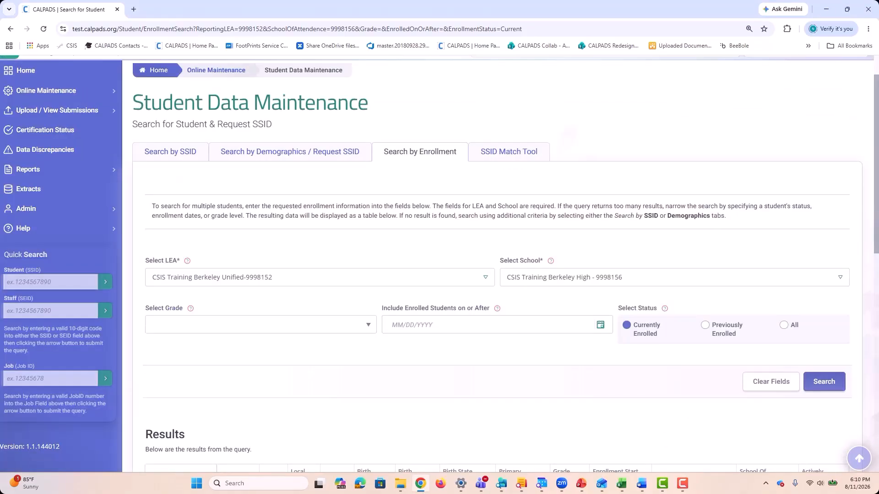
scroll(496, 264, "down", 2)
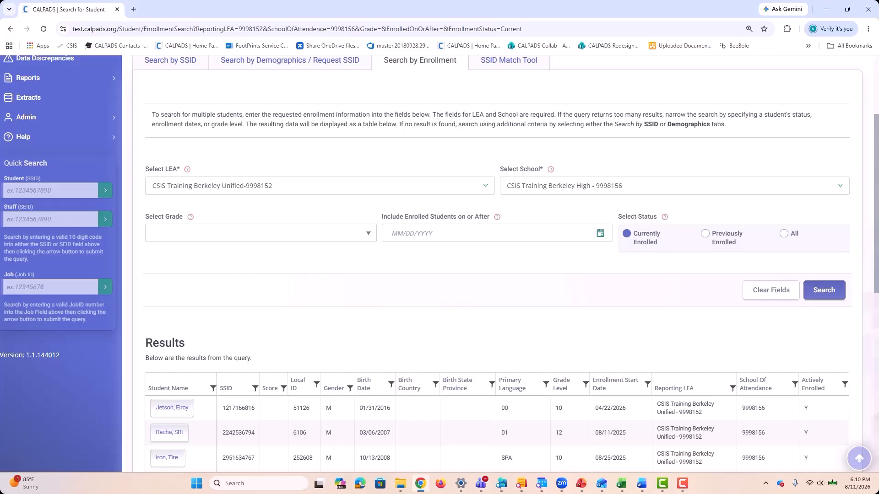
- Search for an individual student by SSID, entering the student's 10-digit identifier, to open the student's detail page
scroll(458, 228, "up", 3)
left_click(171, 197)
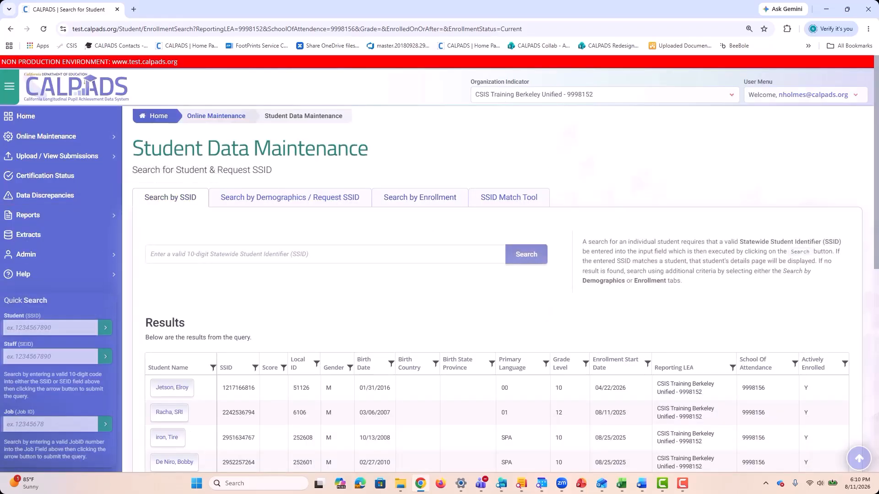
key("F5")
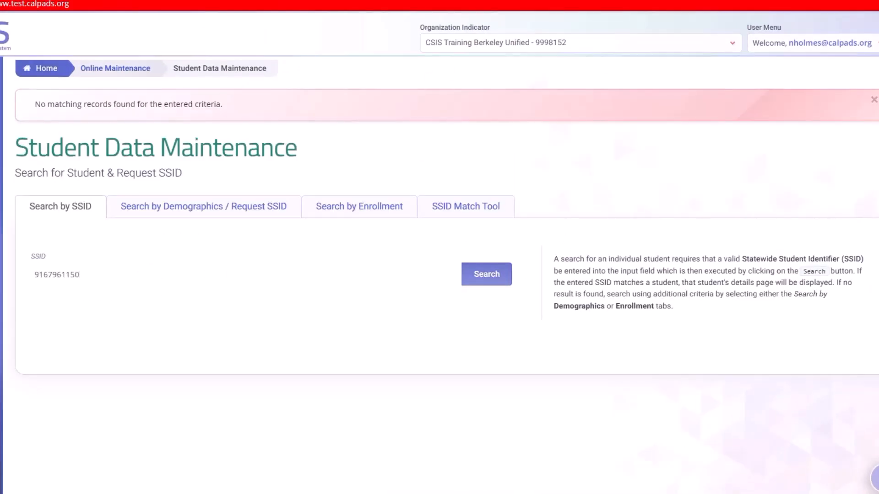
left_click(486, 274)
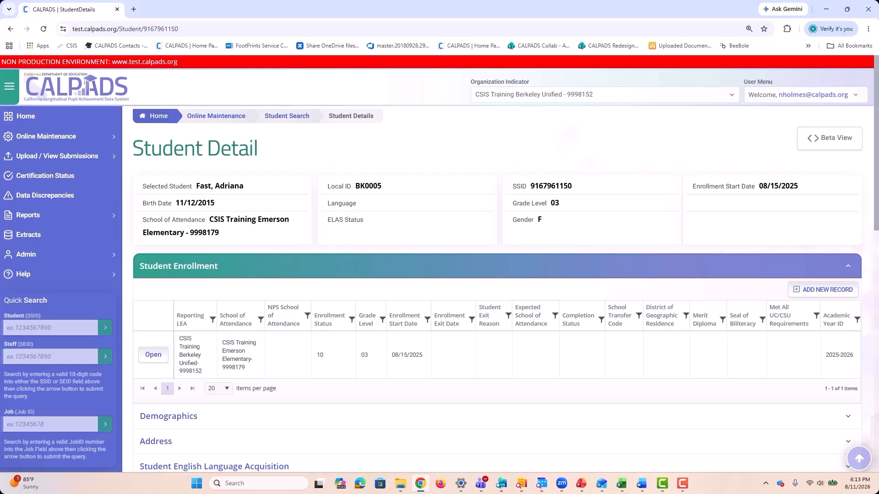
- Collapse the Student Enrollment section and review the list of data sections on the Student Detail page, down to Migrant Eligible Program Status
scroll(439, 264, "down", 2)
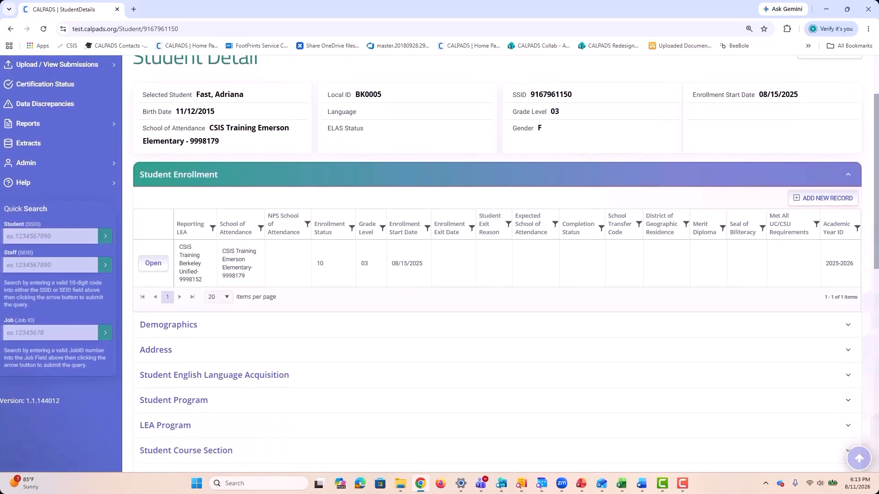
left_click(179, 175)
scroll(178, 174, "up", 2)
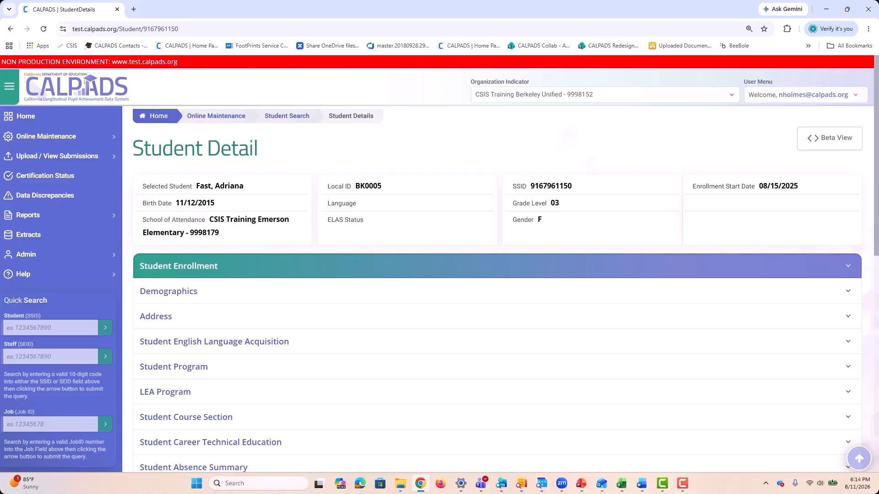
scroll(458, 274, "down", 2)
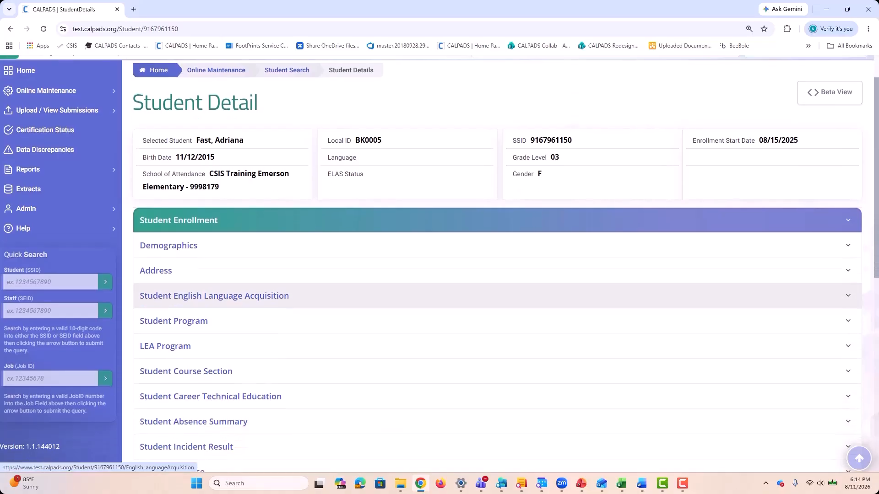
scroll(458, 297, "down", 3)
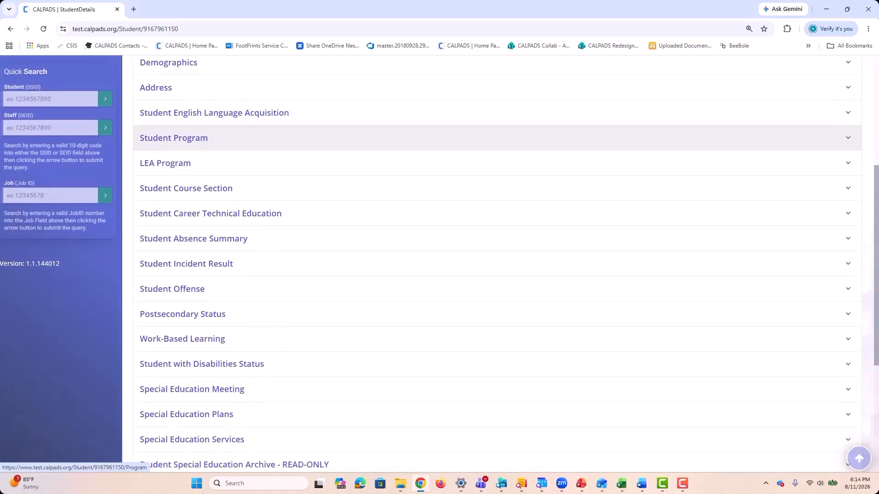
scroll(458, 334, "down", 3)
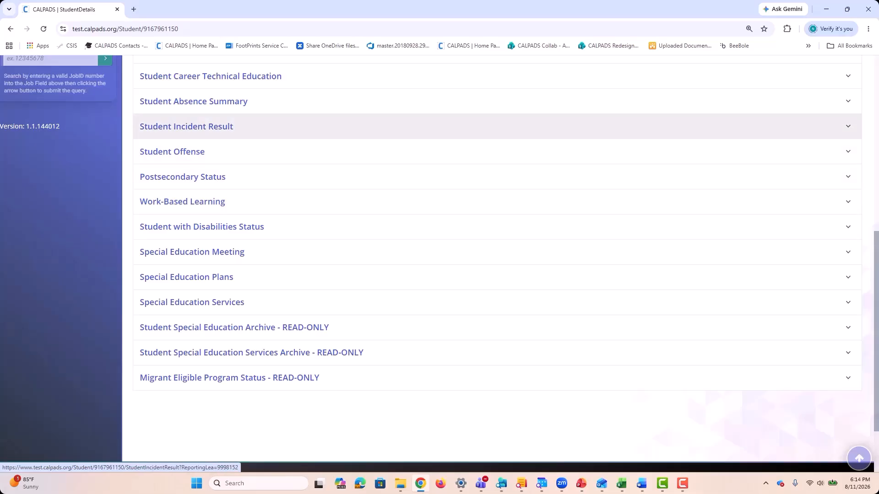
scroll(458, 165, "up", 1)
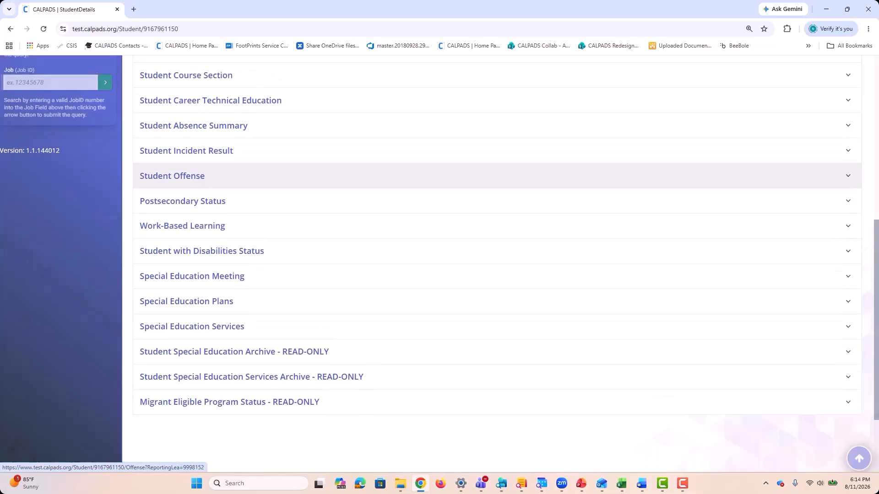
scroll(496, 247, "up", 6)
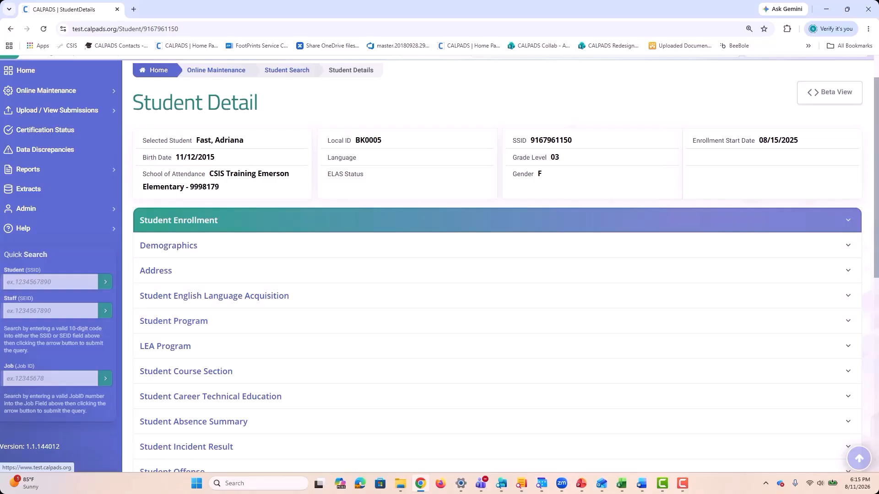
- Open the student data search by demographics and compare the Student Lookup and Request SSID forms, ending on Student Lookup
left_click(45, 91)
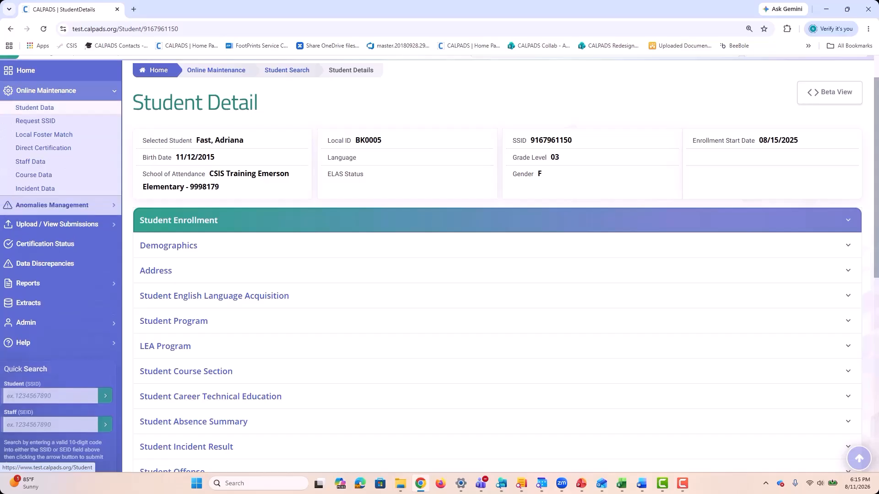
left_click(37, 108)
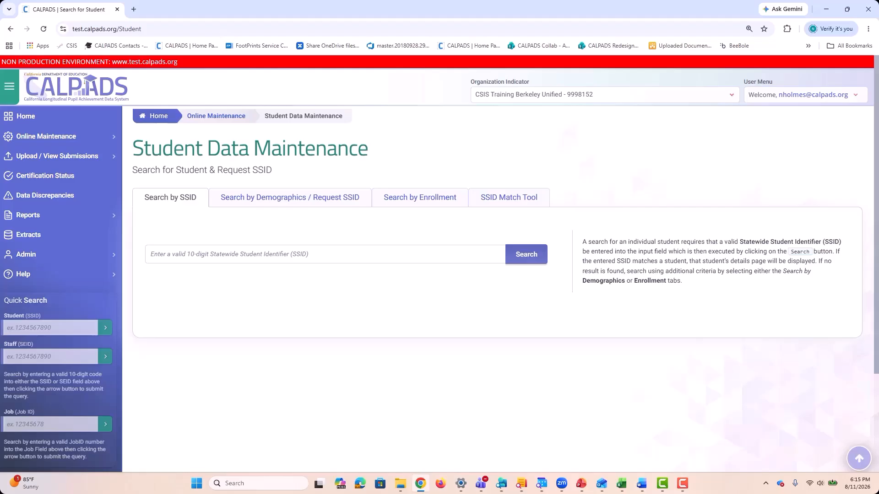
left_click(42, 328)
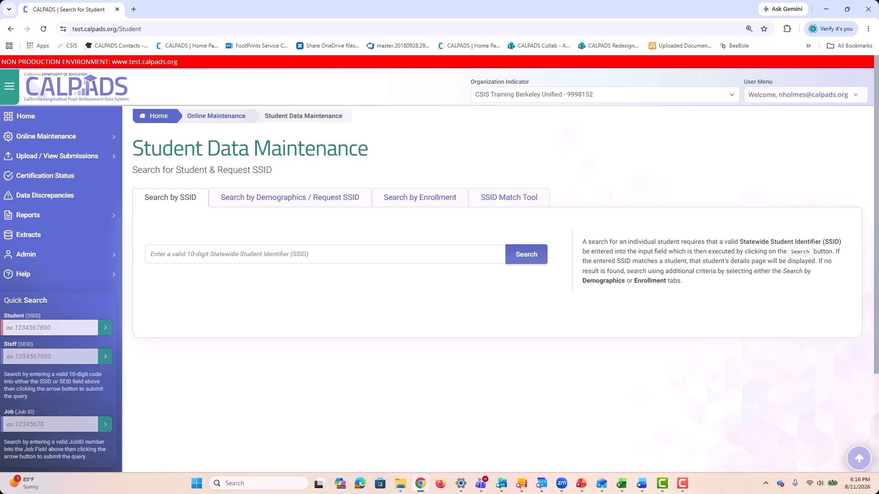
left_click(290, 197)
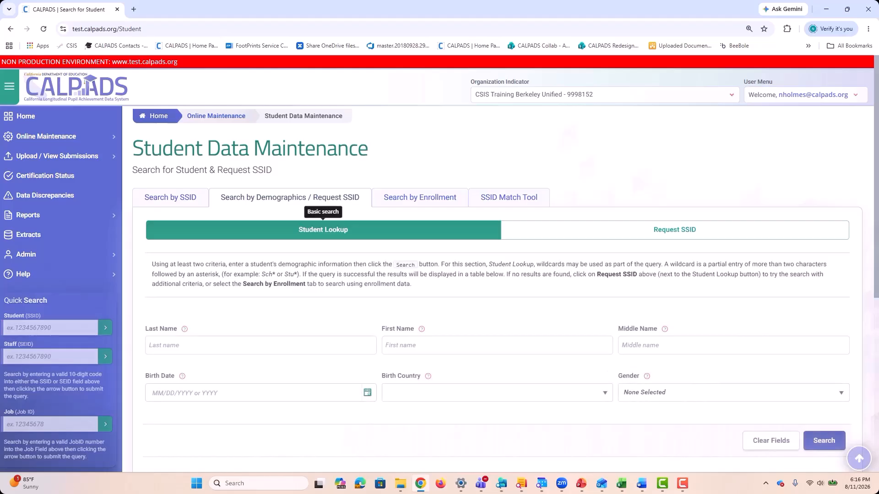
left_click(674, 230)
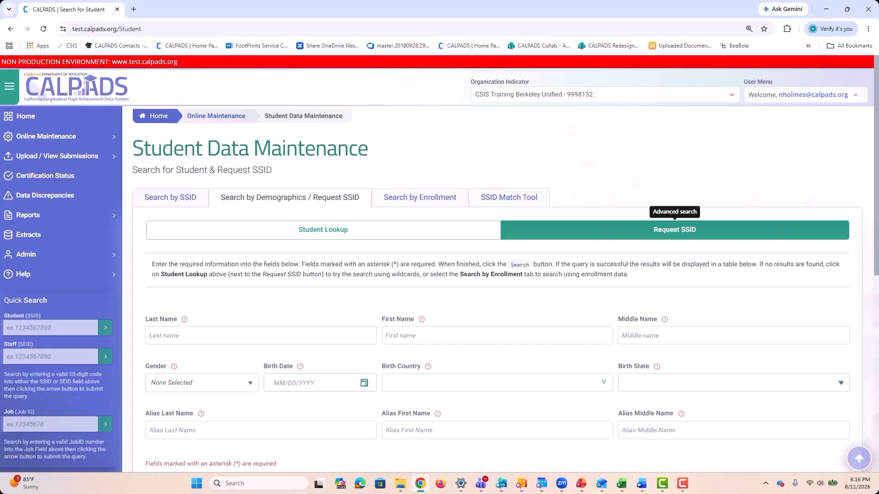
left_click(324, 230)
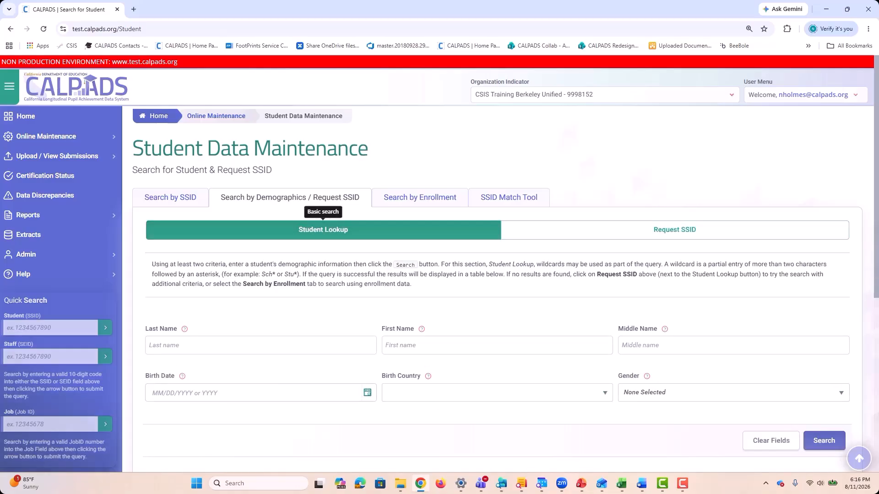
- Run a Student Lookup with the student's last name, first name and gender Female, and review the results table
left_click(260, 346)
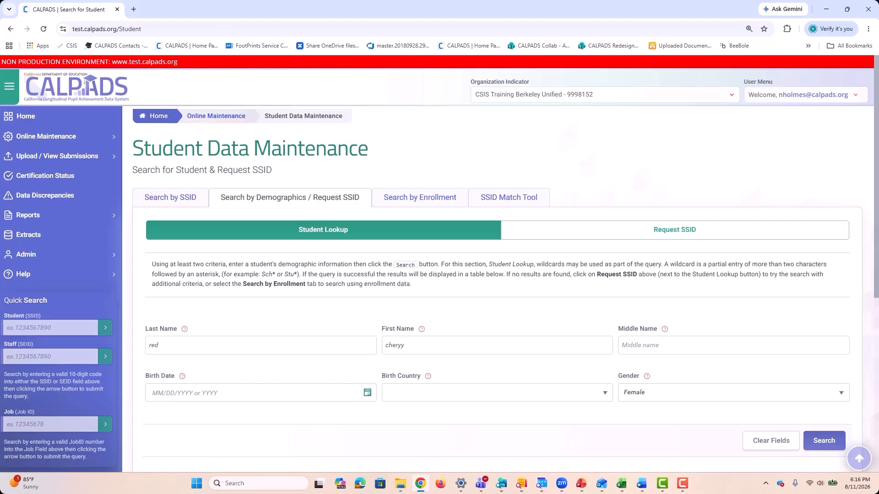
left_click(400, 345)
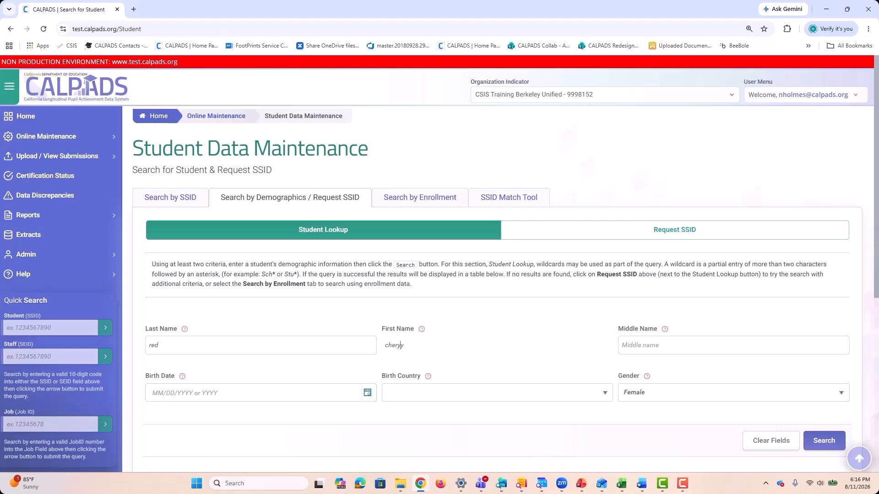
key("BackSpace")
type("r")
left_click(824, 440)
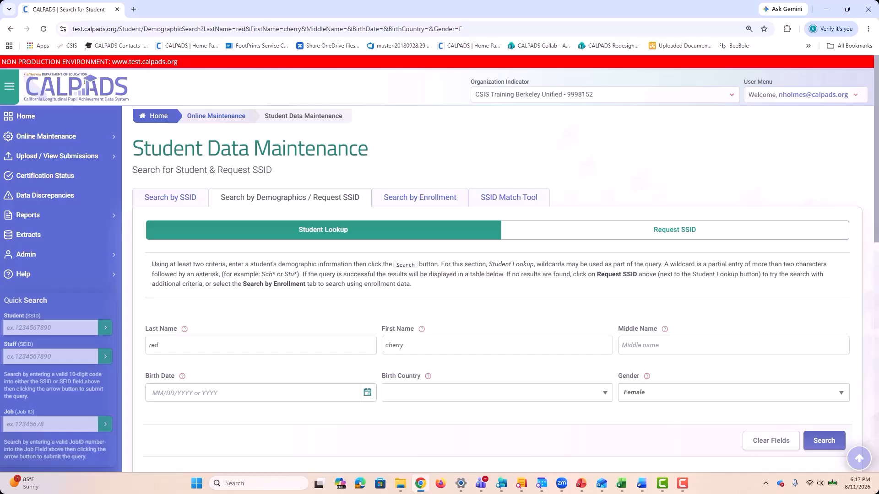
scroll(439, 264, "down", 5)
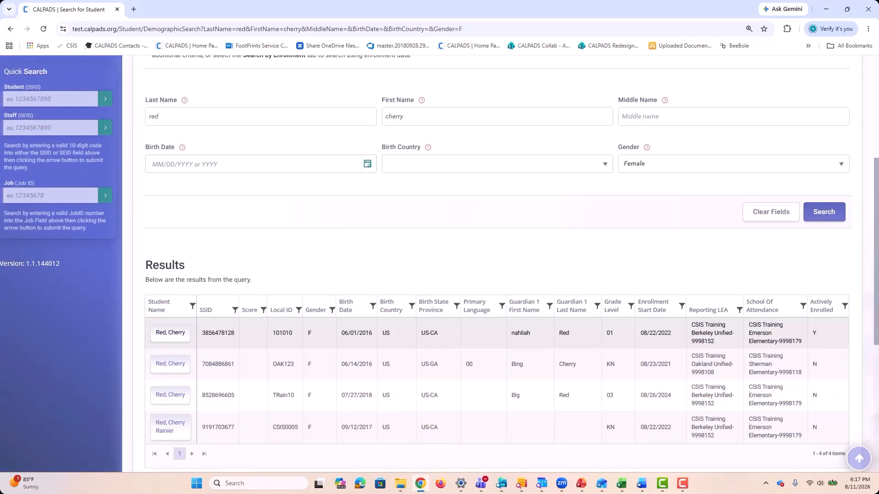
scroll(439, 264, "down", 2)
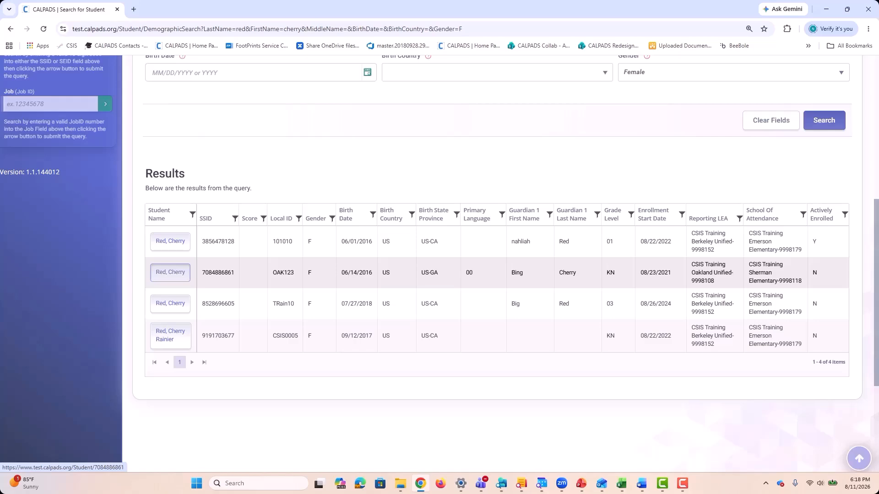
- Open the detail page of the listed student from CSIS Training Oakland Unified and expand the Demographics section
left_click(170, 273)
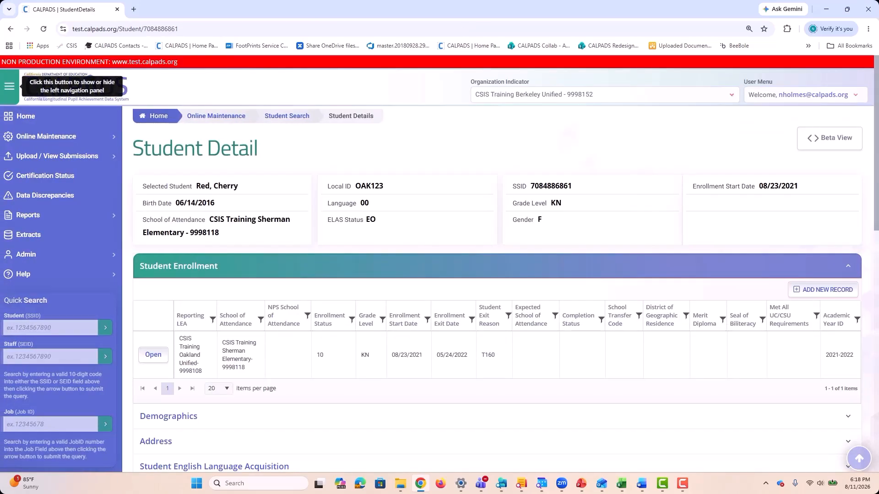
scroll(439, 263, "down", 2)
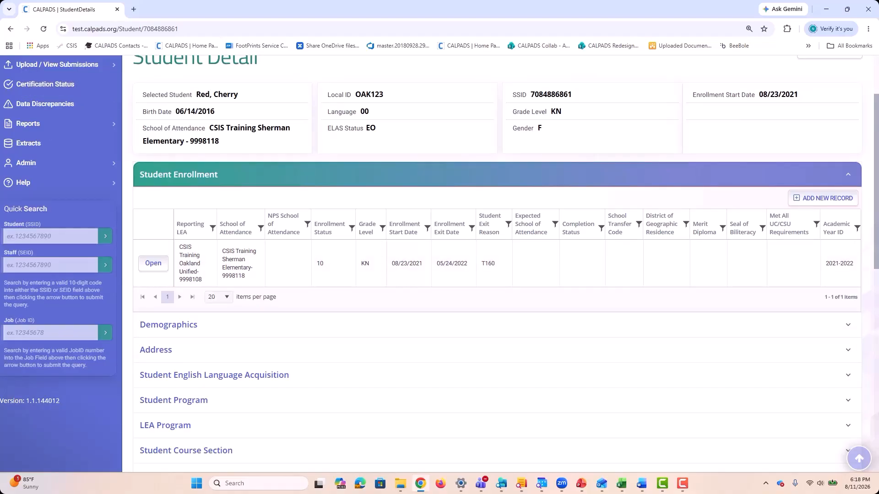
left_click(169, 324)
scroll(497, 264, "down", 4)
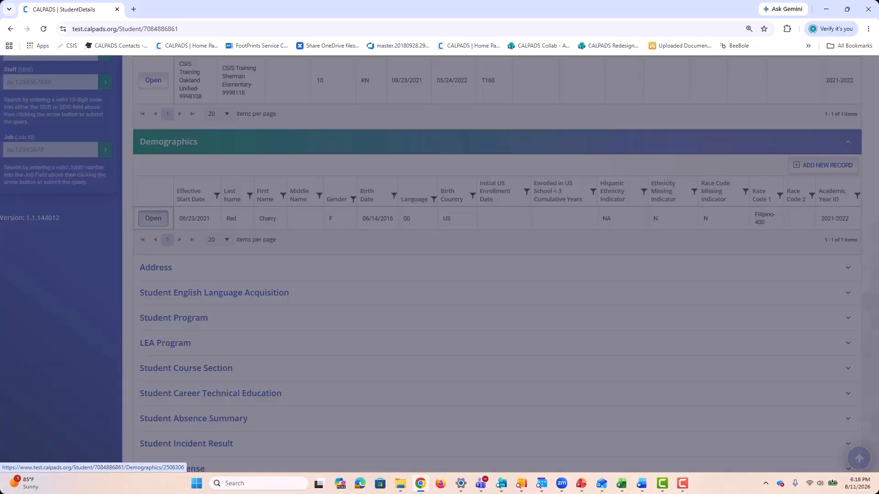
- Open the student's demographics record, review its fields from Student Information down to Mailing Address, and close it
left_click(153, 219)
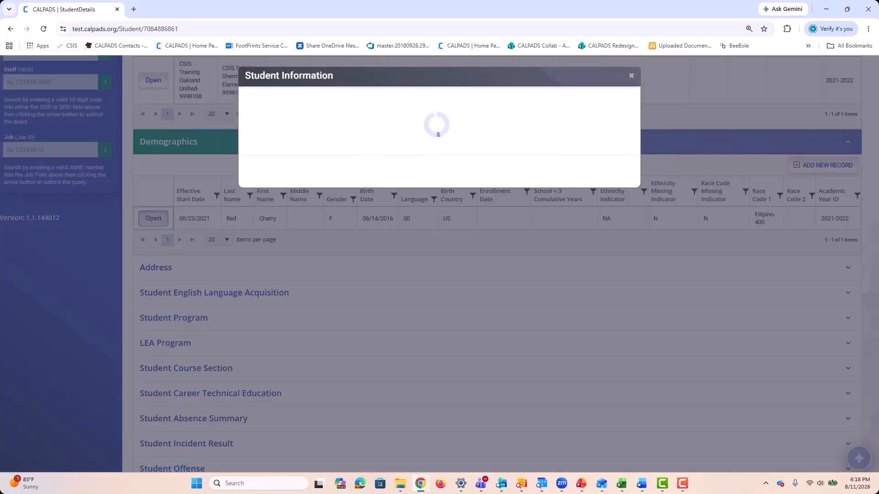
scroll(437, 257, "down", 6)
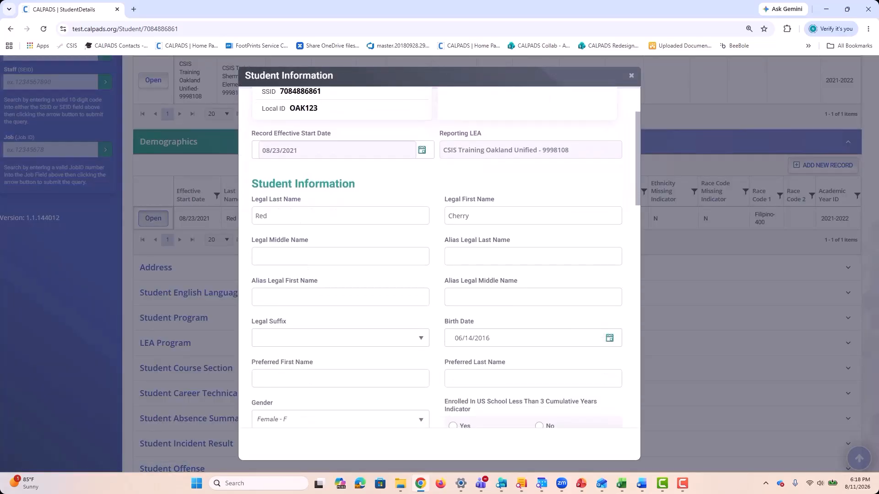
scroll(437, 257, "down", 4)
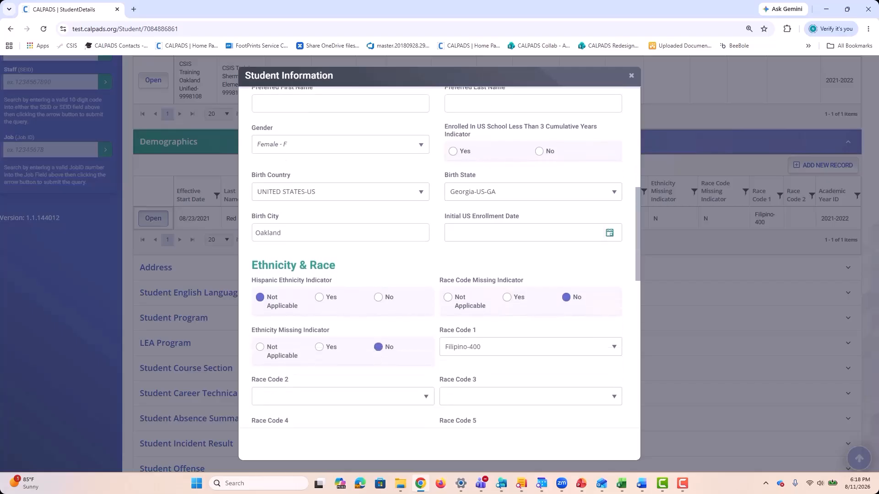
scroll(439, 257, "down", 4)
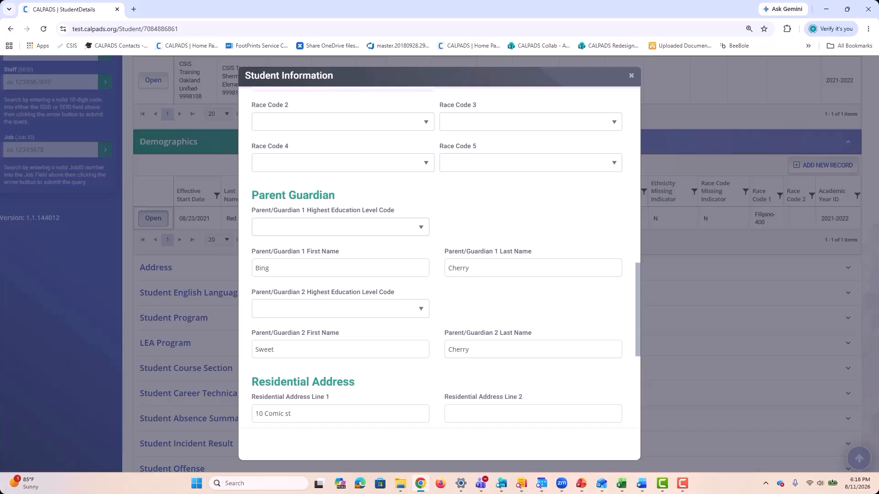
scroll(437, 254, "down", 4)
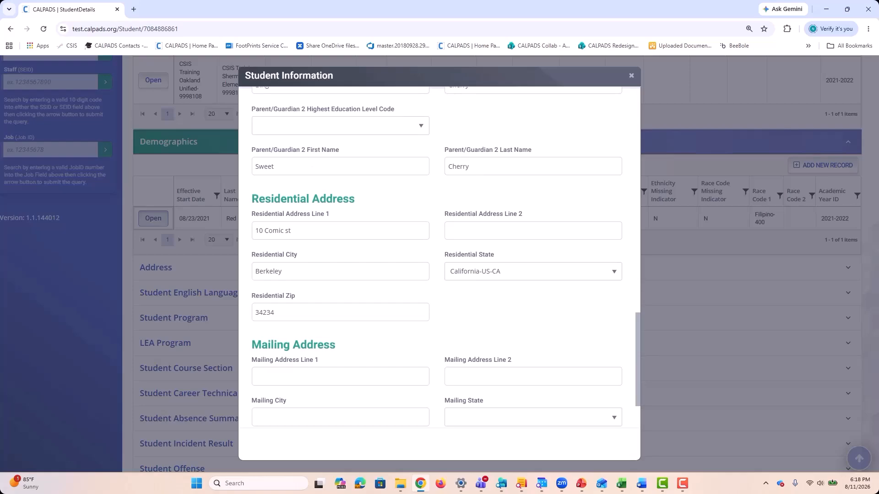
scroll(436, 256, "down", 2)
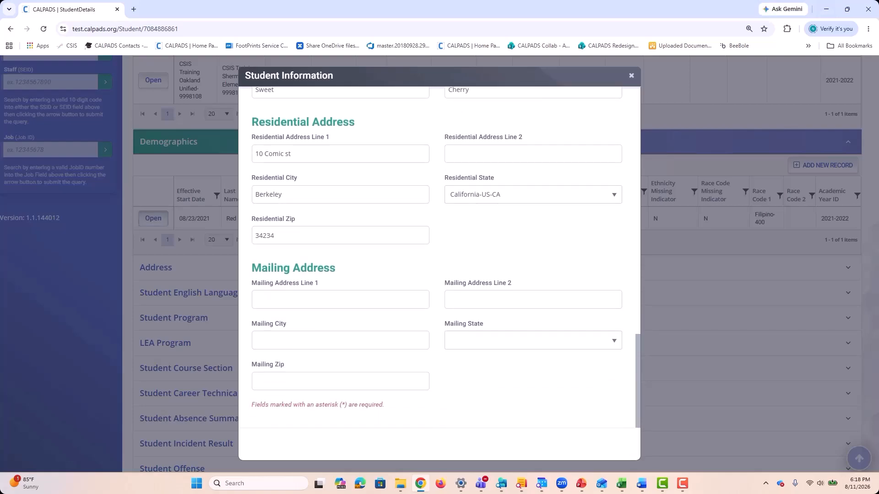
left_click(631, 75)
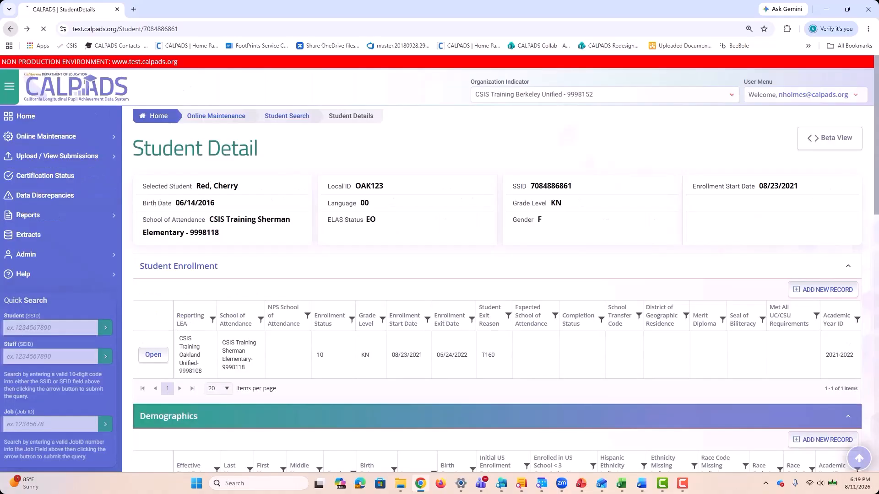
- Return to the demographic search results, switch to Request SSID and try to run the search without a birth date
left_click(10, 30)
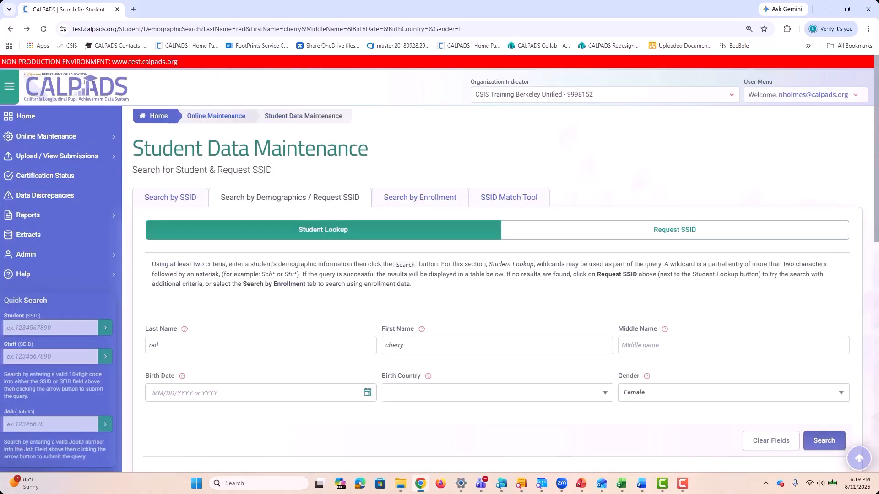
left_click(675, 230)
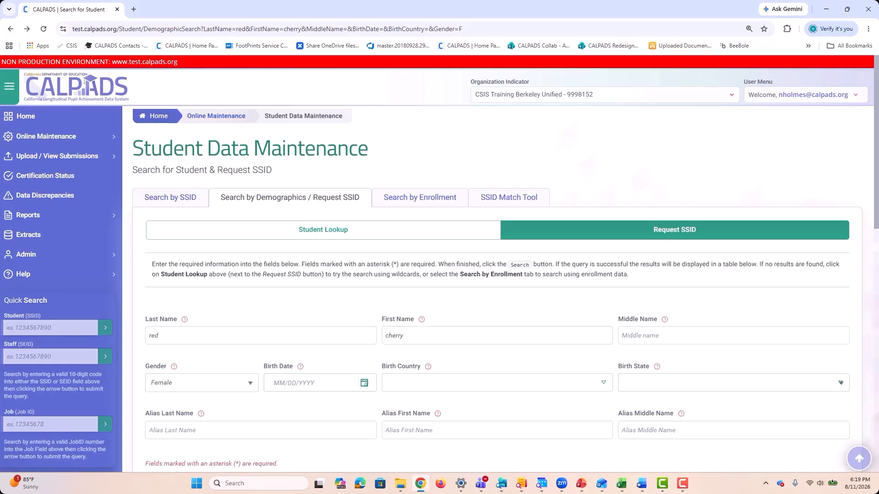
scroll(497, 275, "down", 3)
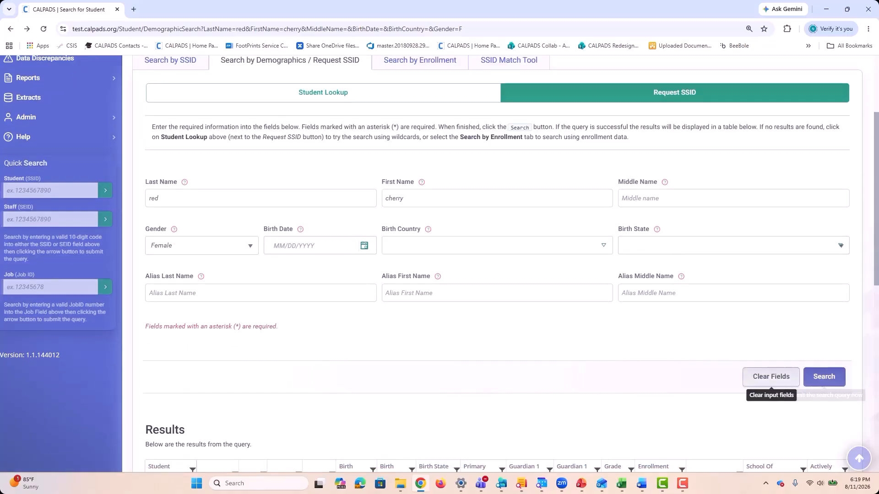
scroll(772, 379, "down", 4)
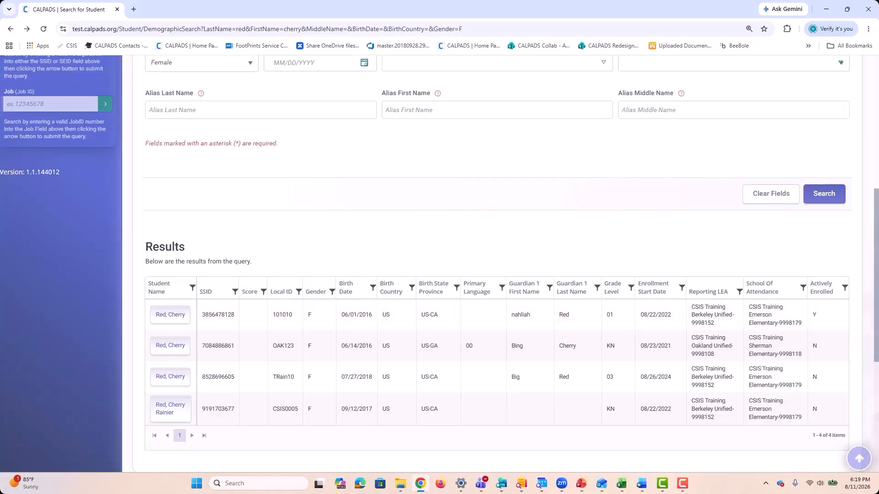
left_click(824, 194)
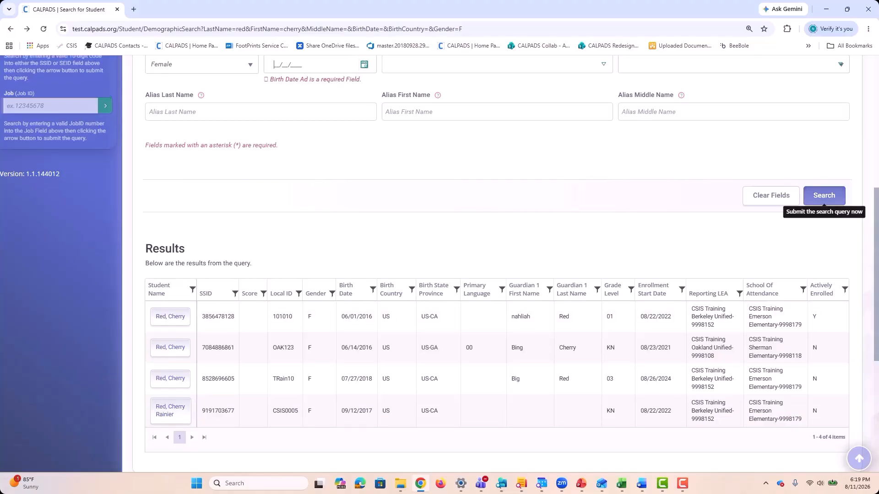
- Enter the student's birth date, rerun the Request SSID search and review the matching students
scroll(500, 265, "up", 3)
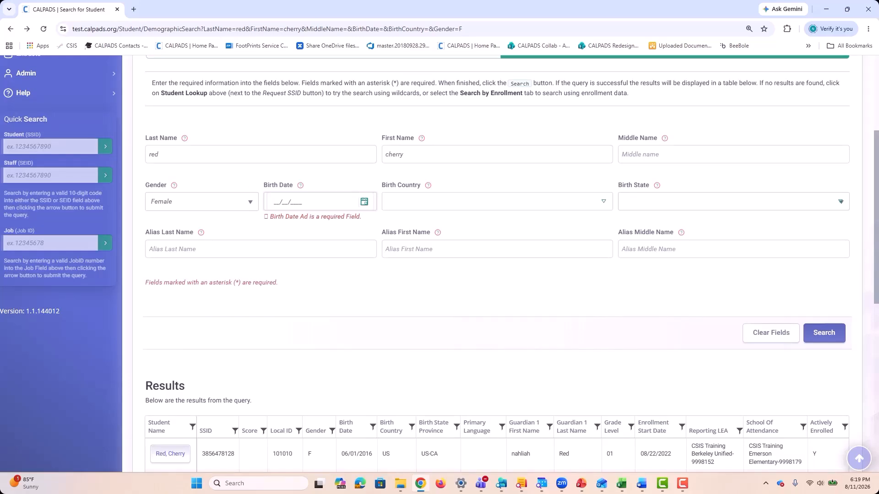
scroll(298, 293, "down", 3)
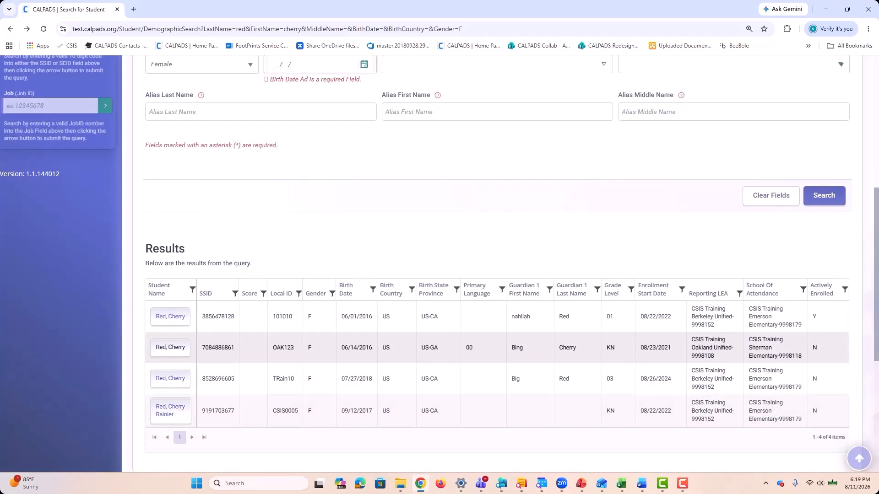
scroll(298, 347, "up", 4)
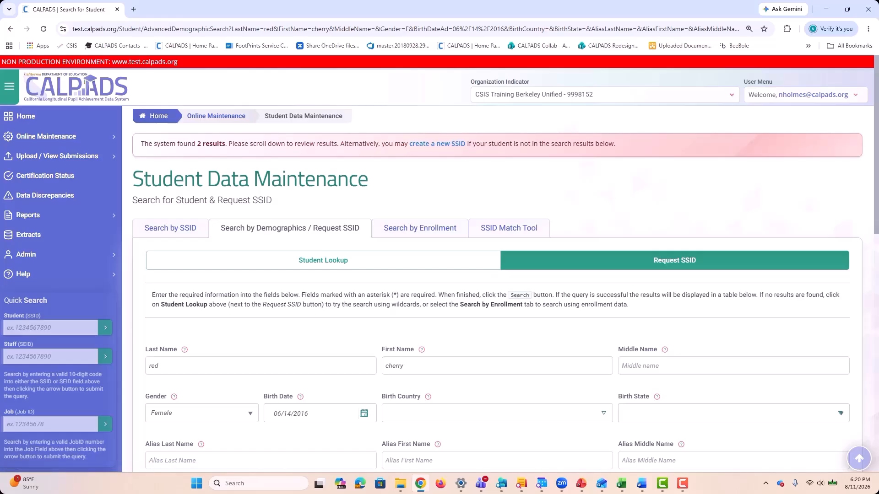
scroll(437, 144, "down", 3)
scroll(500, 263, "down", 6)
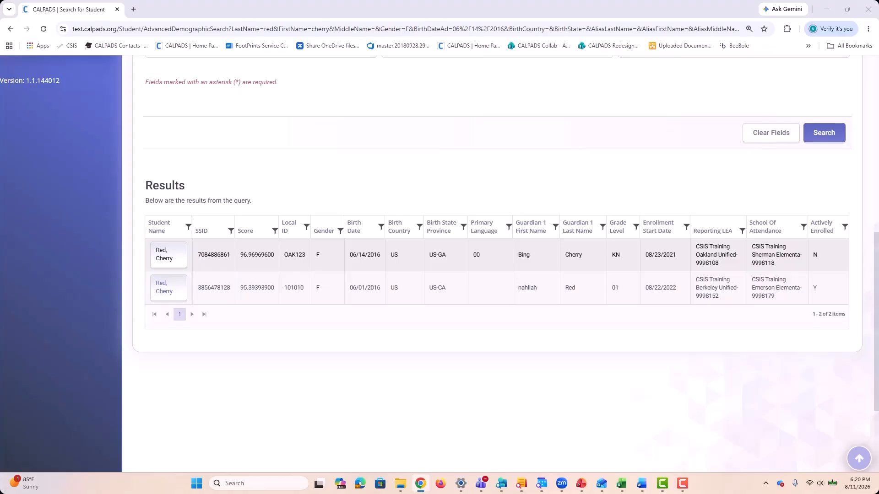
- Compare the entered search criteria and the create a new SSID option with the scored matches, and open a blank Request SSID form
scroll(420, 182, "up", 8)
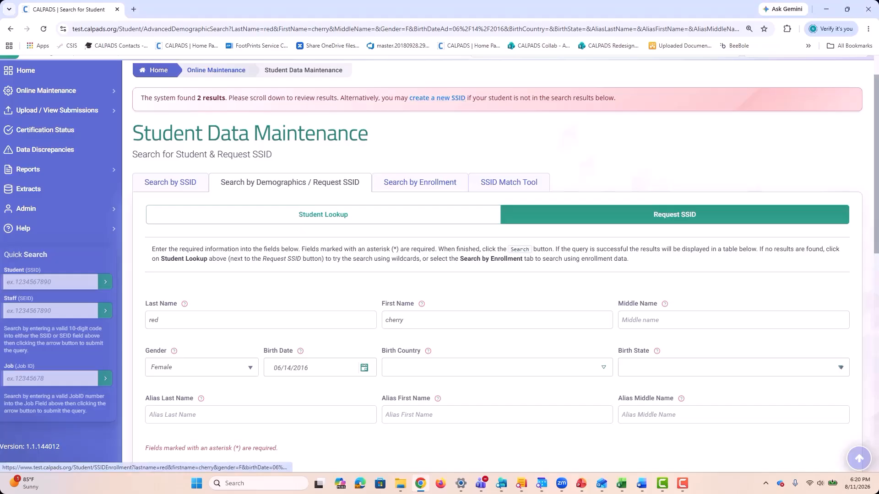
scroll(440, 263, "down", 3)
scroll(440, 263, "down", 5)
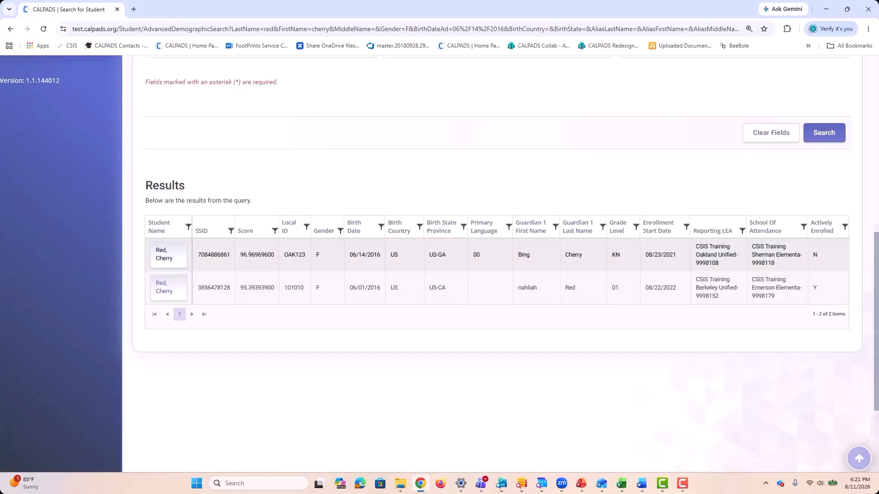
scroll(497, 275, "up", 5)
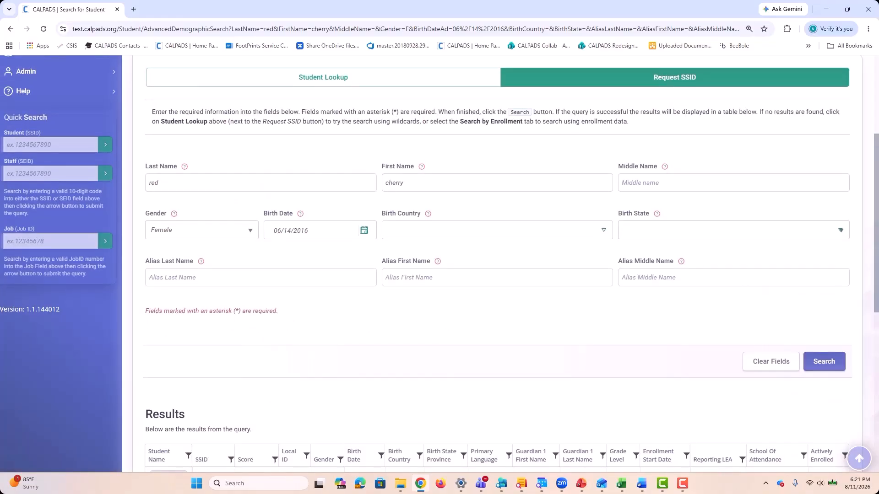
scroll(497, 275, "down", 3)
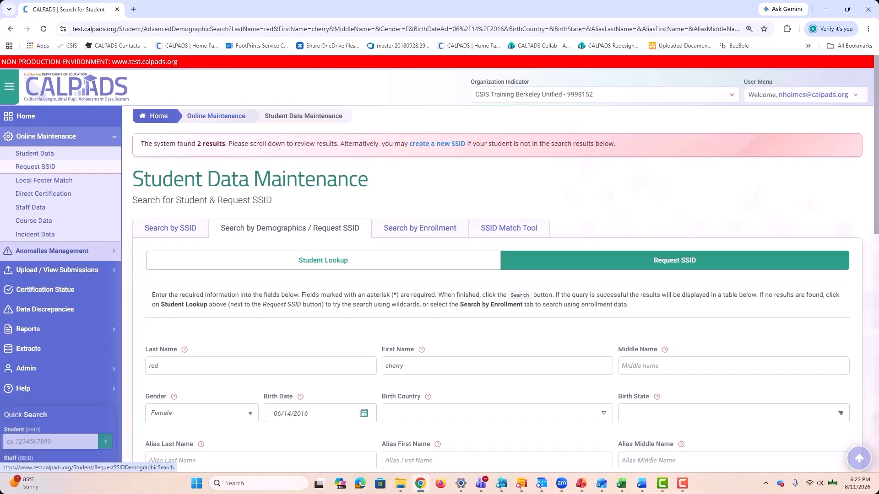
left_click(36, 166)
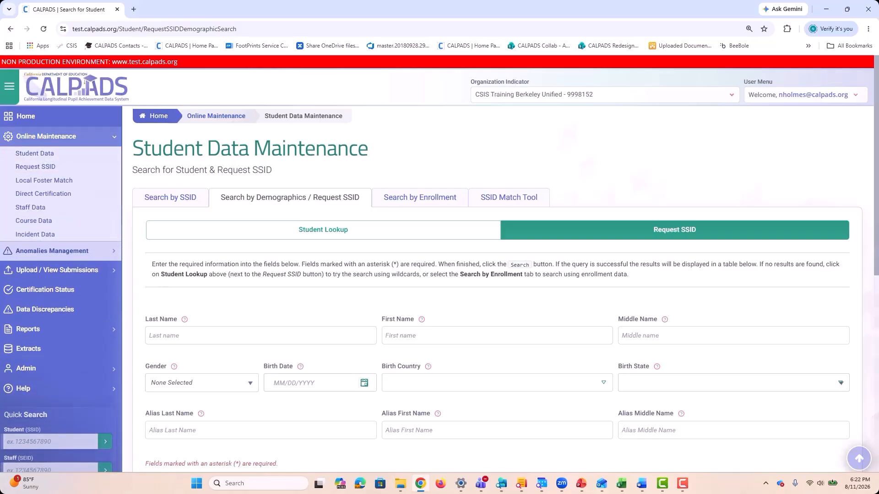
- Enter the student's last, first and middle names in the blank Request SSID form
scroll(500, 275, "down", 1)
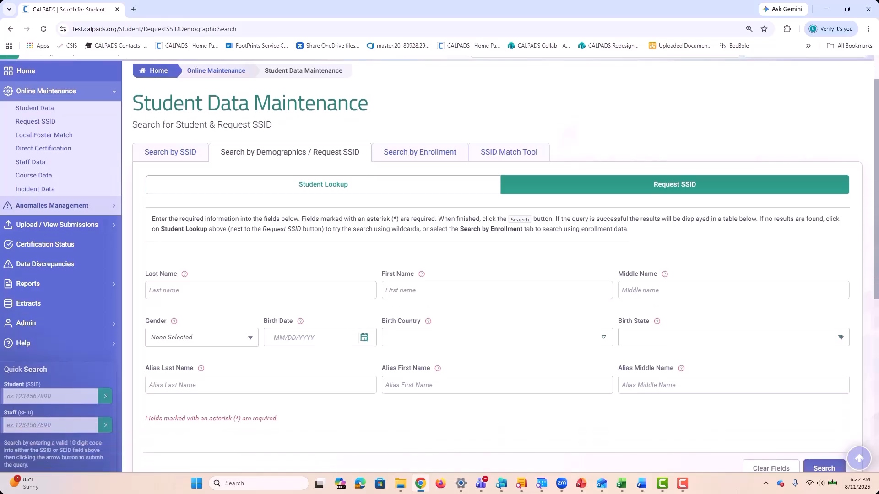
left_click(220, 290)
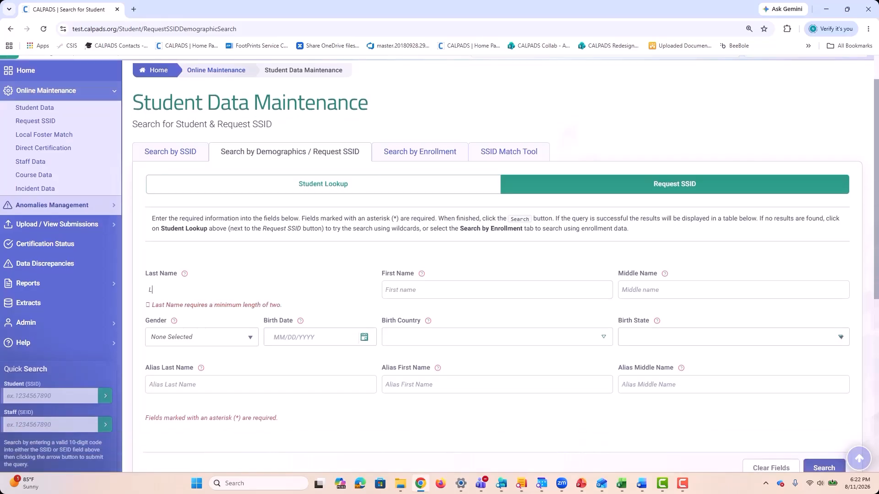
type("Lyan")
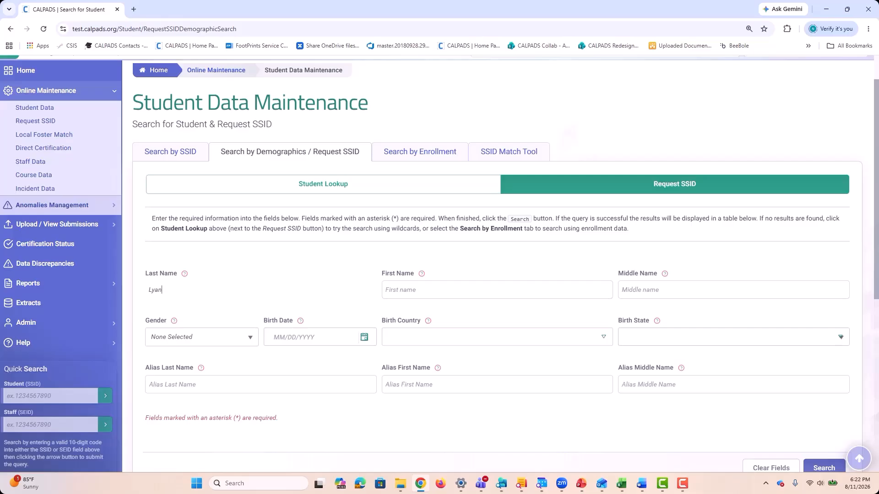
key("Tab")
type("Pag")
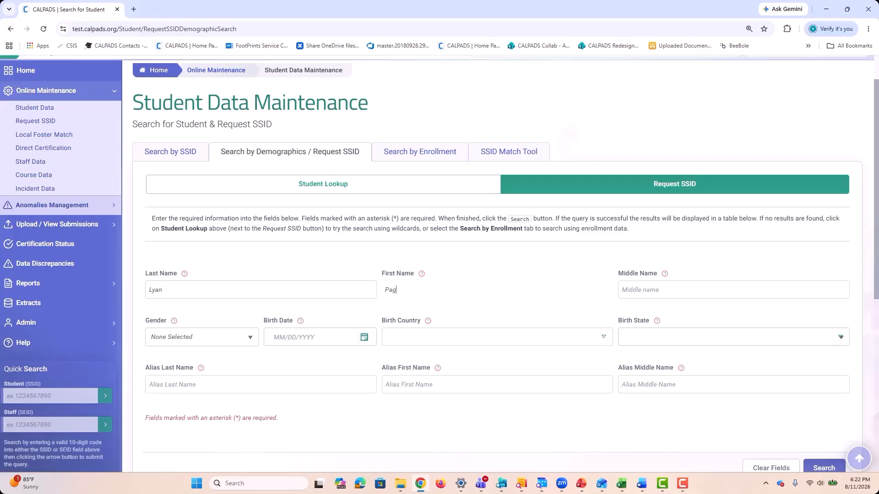
type("u")
key("Tab")
type("K")
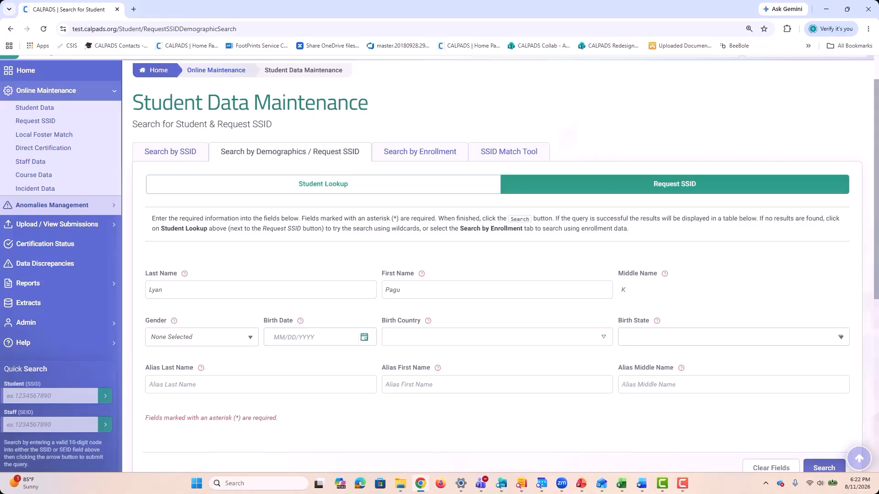
- Set the student's gender to Male in the Request SSID form
key("Tab")
key("space")
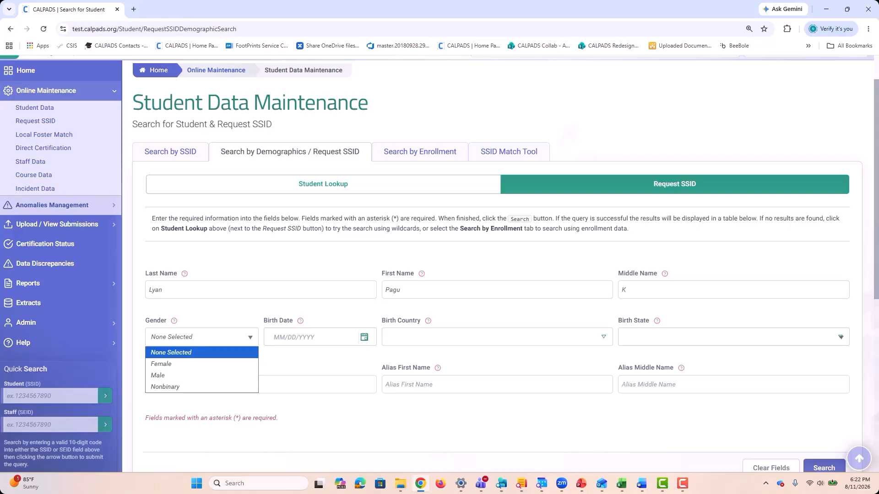
key("Down")
key("Down")
key("Return")
key("Tab")
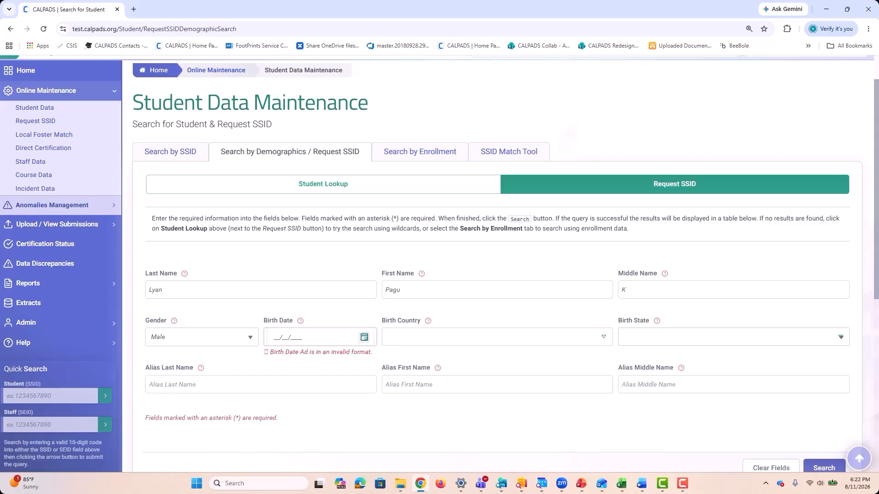
- Choose the student's birth date from the Birth Date calendar
left_click(365, 337)
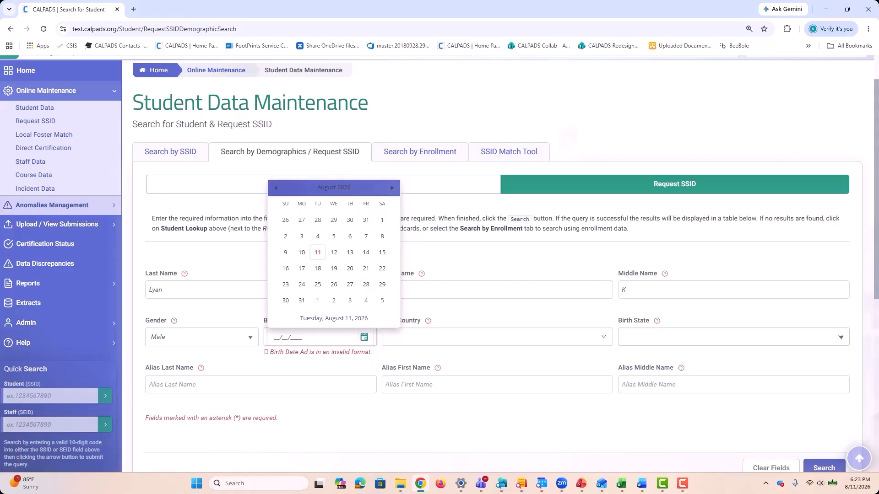
left_click(276, 188)
left_click(276, 188)
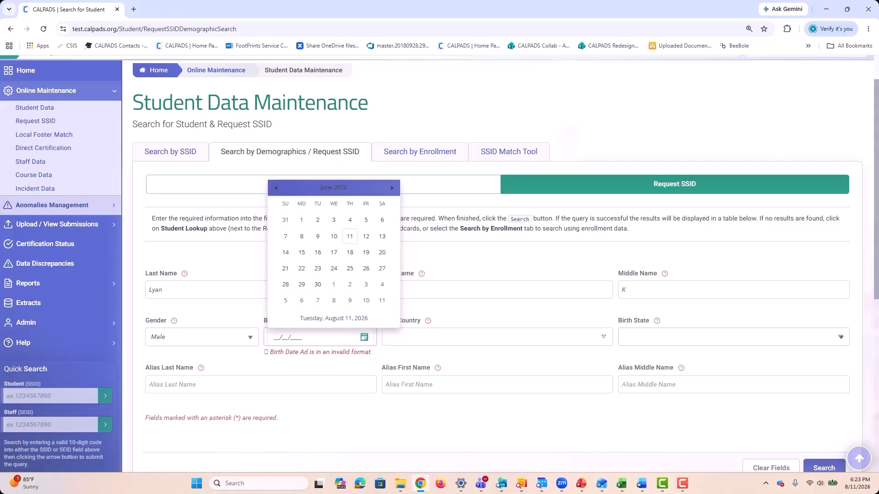
left_click(333, 187)
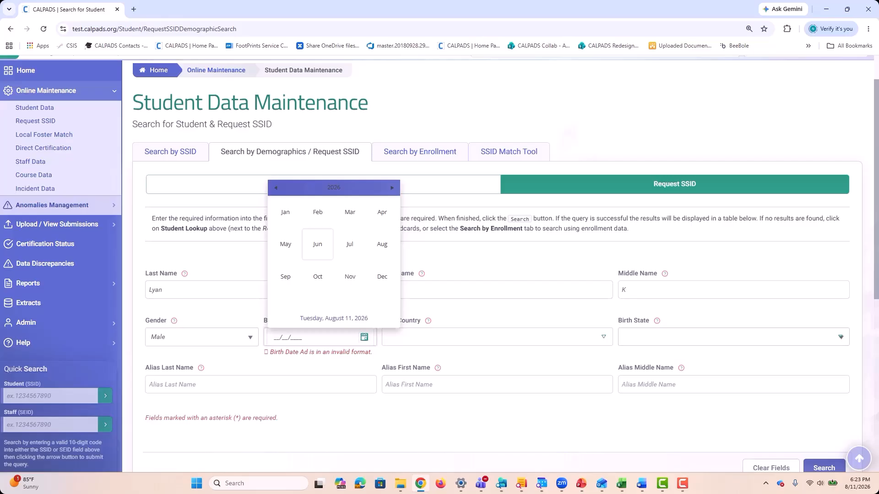
left_click(333, 188)
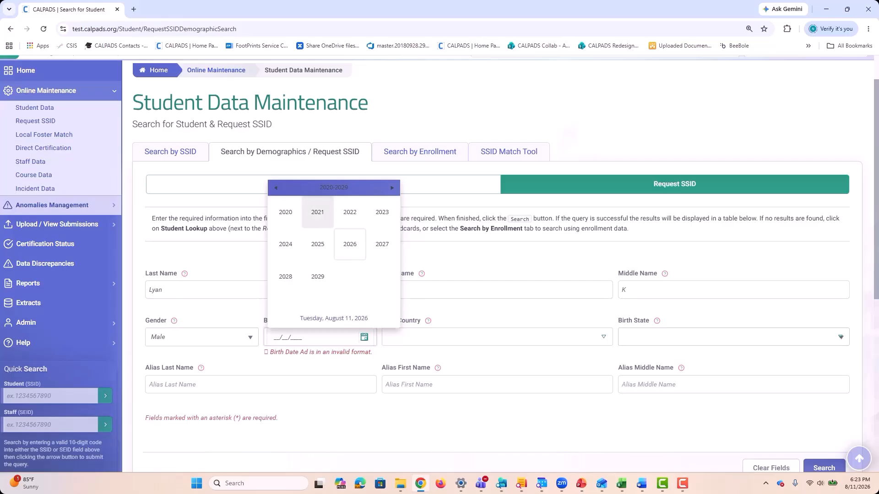
left_click(317, 212)
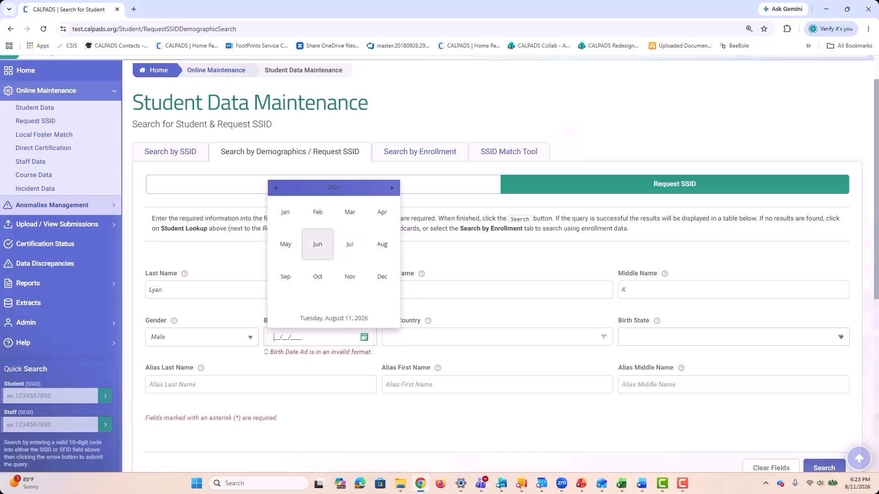
left_click(382, 244)
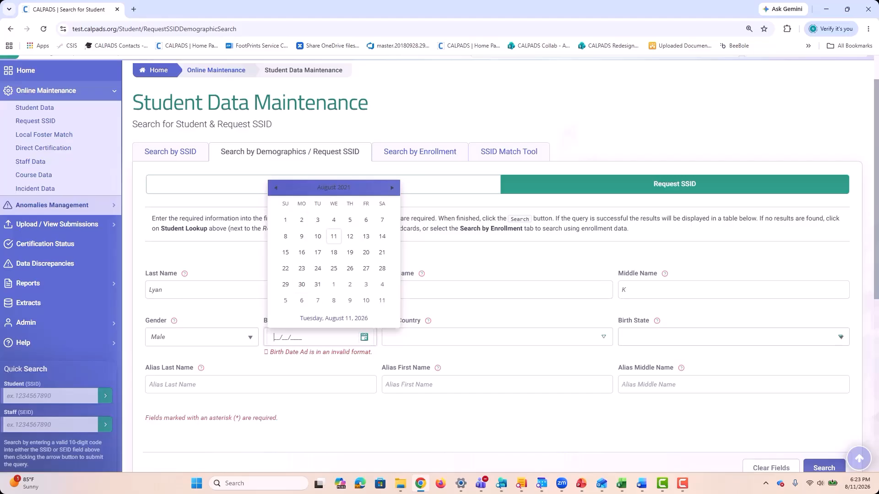
left_click(285, 220)
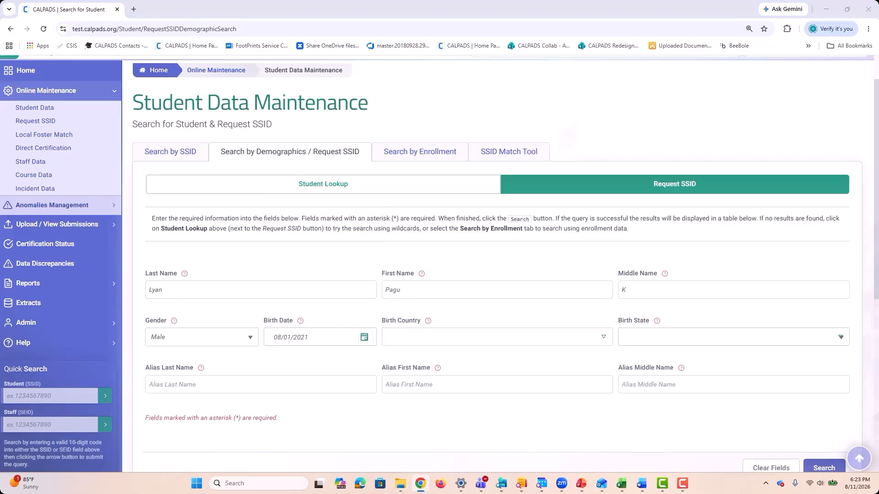
- Set the birth country to UNITED STATES-US and the birth state to California US-CA, and run the Request SSID search
left_click(496, 337)
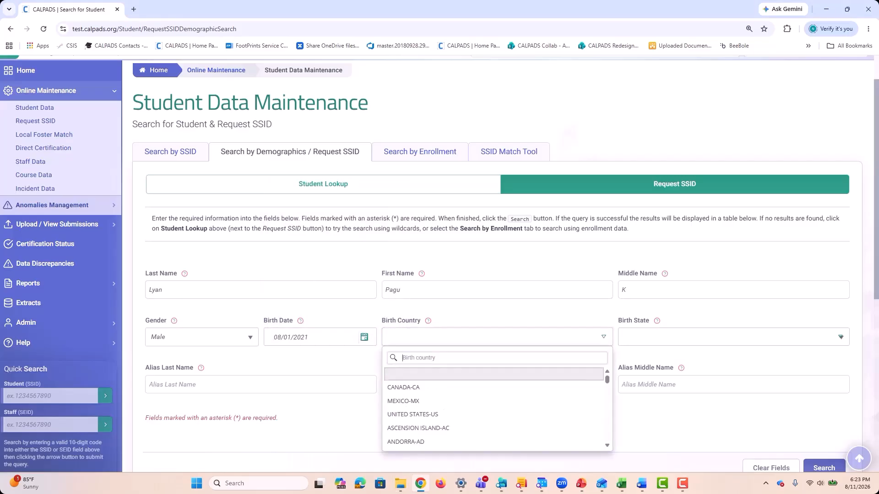
left_click(413, 415)
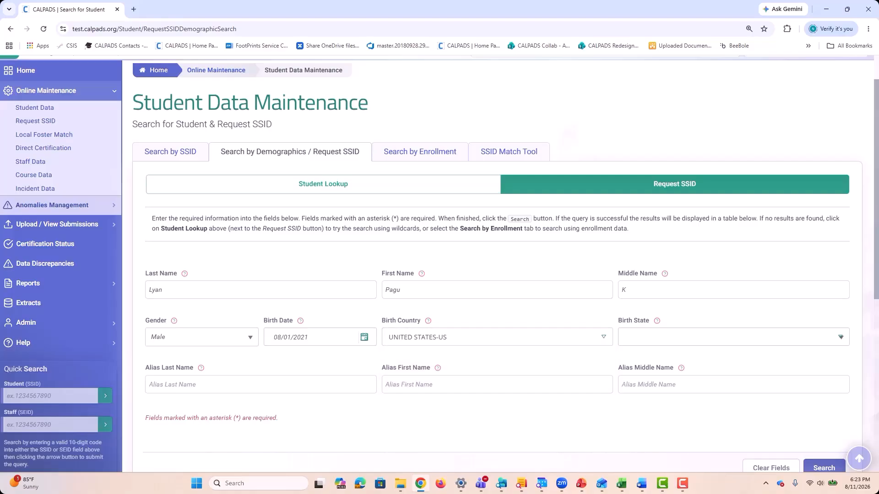
left_click_drag(664, 368, 674, 368)
left_click(734, 338)
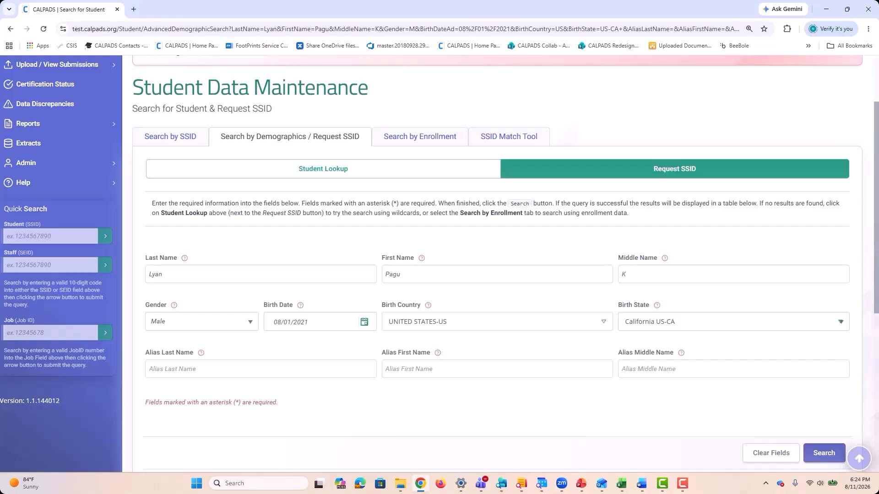
- Review the search outcome and start creating a new SSID from the entered criteria
scroll(497, 264, "down", 2)
scroll(497, 264, "up", 4)
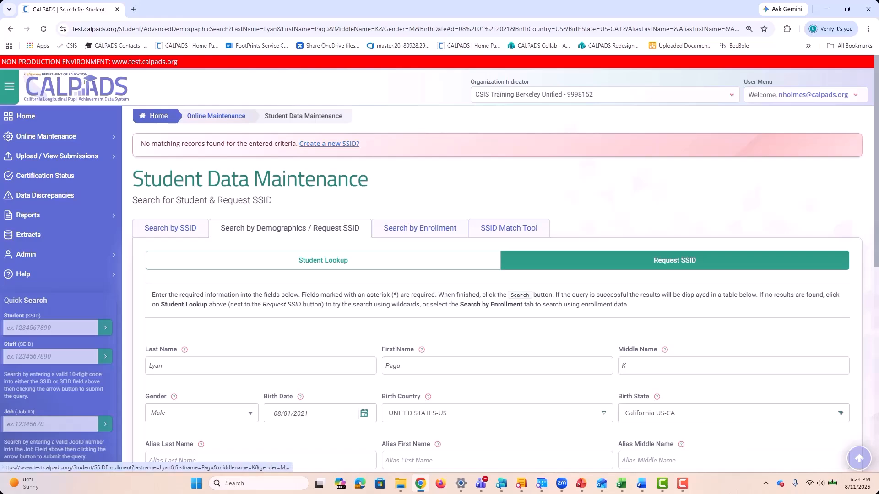
left_click(329, 143)
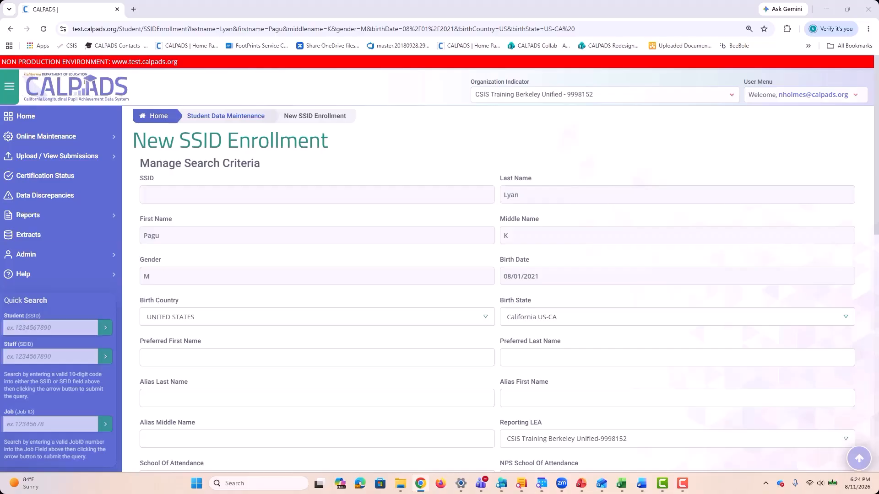
- Enter the student's preferred first and last names in the New SSID Enrollment form, leaving the alias names blank
scroll(84, 82, "down", 2)
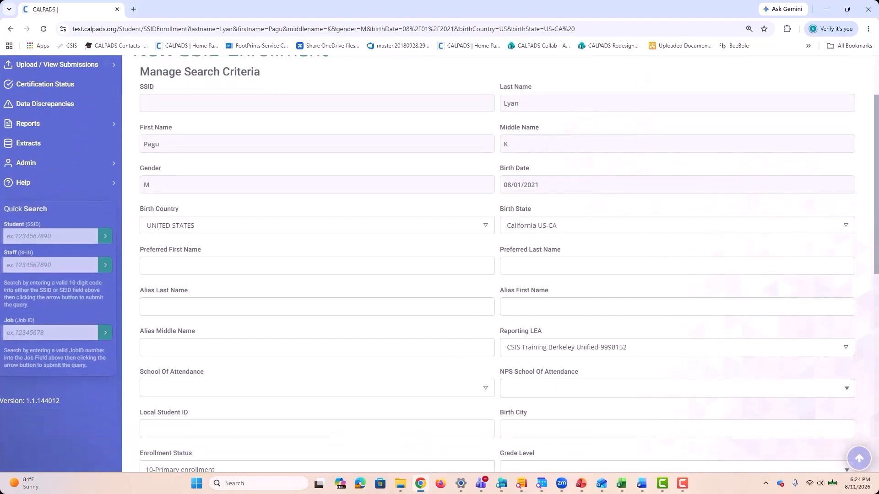
left_click(144, 266)
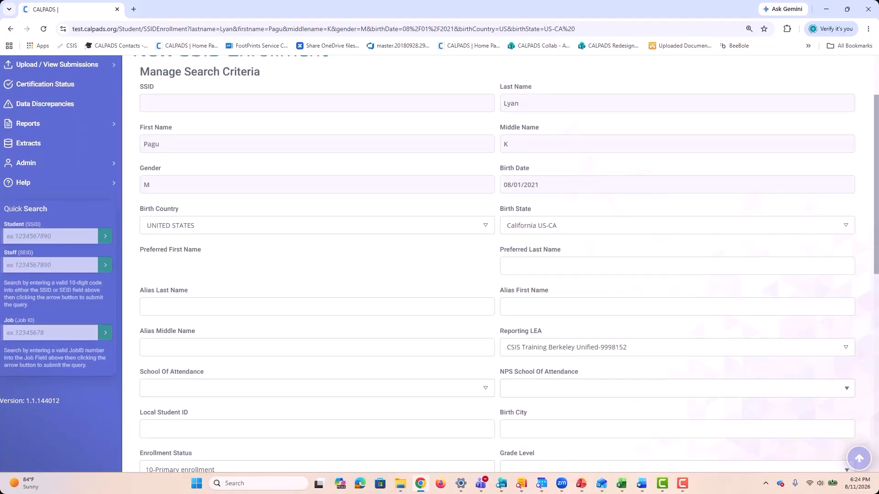
type("K-man")
key("Tab")
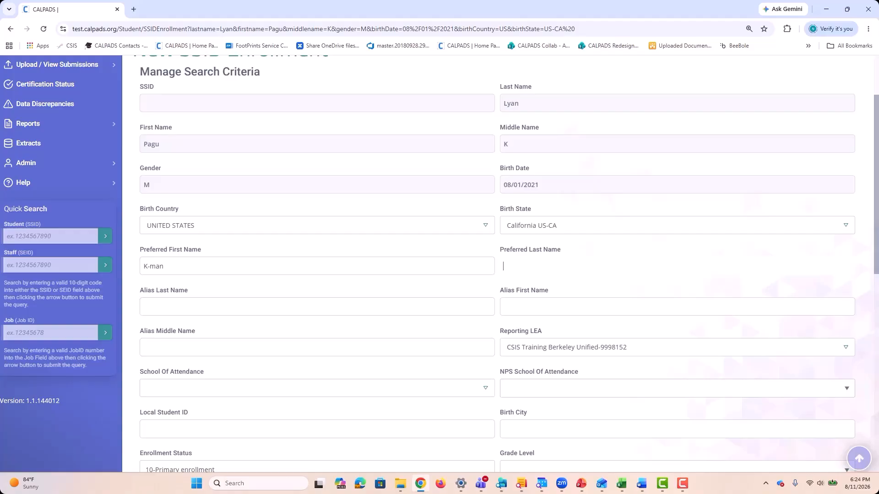
type("Honest")
key("Tab")
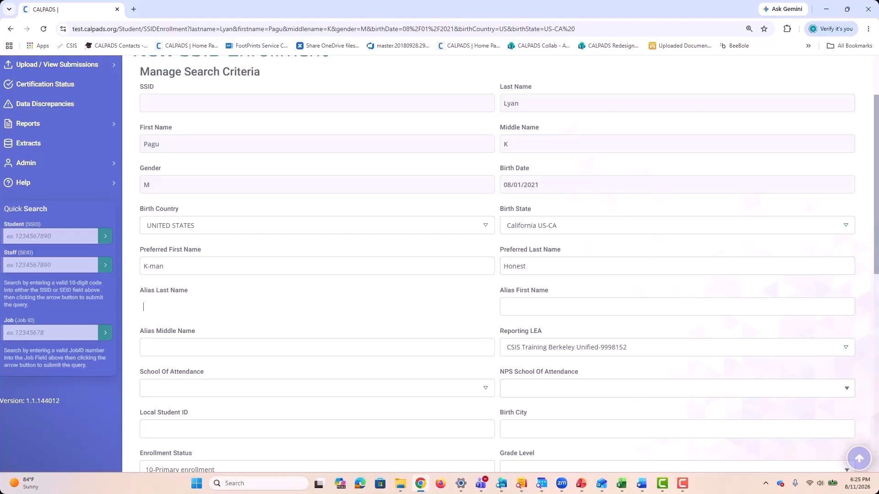
key("Tab")
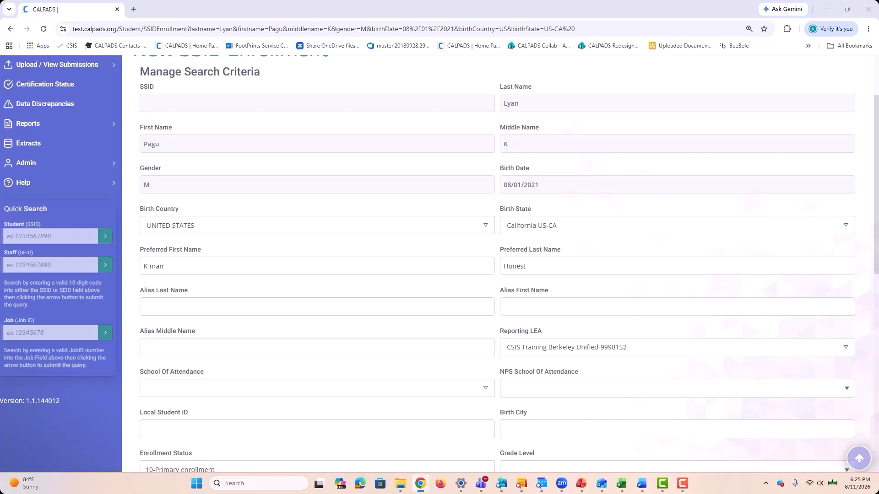
- Set the School Of Attendance to CSIS Training Emerson Elementary - 9998179
scroll(499, 263, "down", 2)
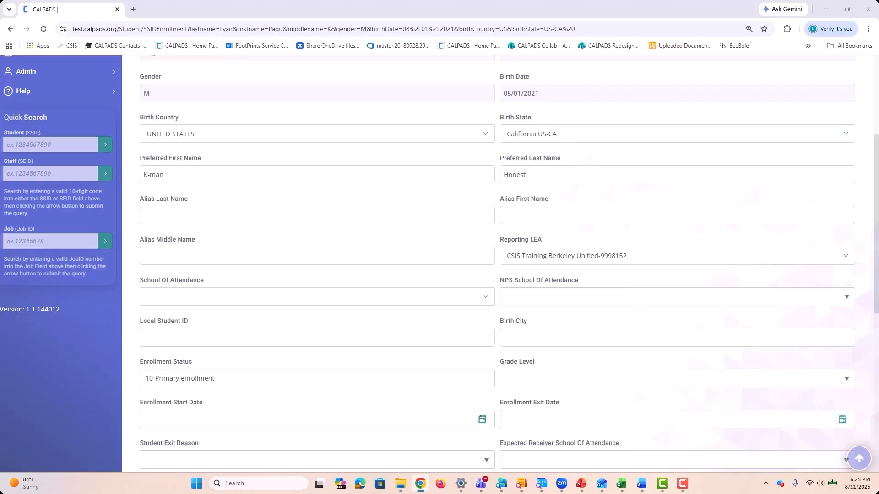
left_click(876, 224)
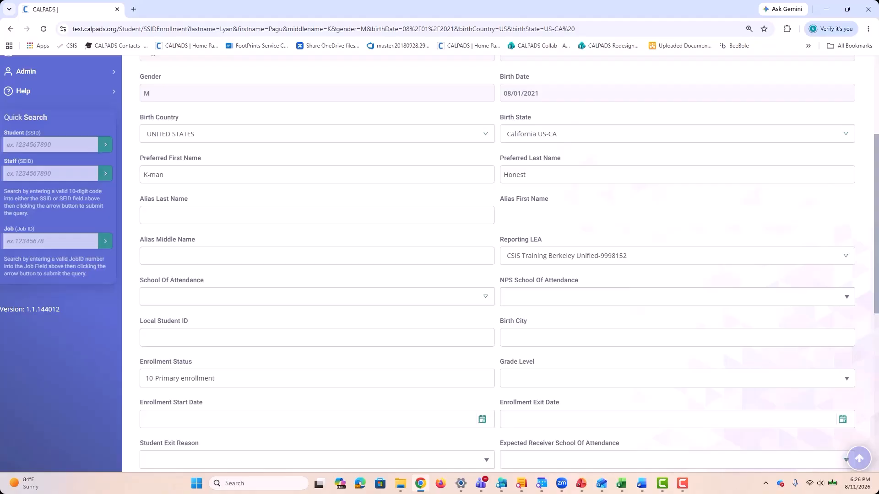
left_click(316, 296)
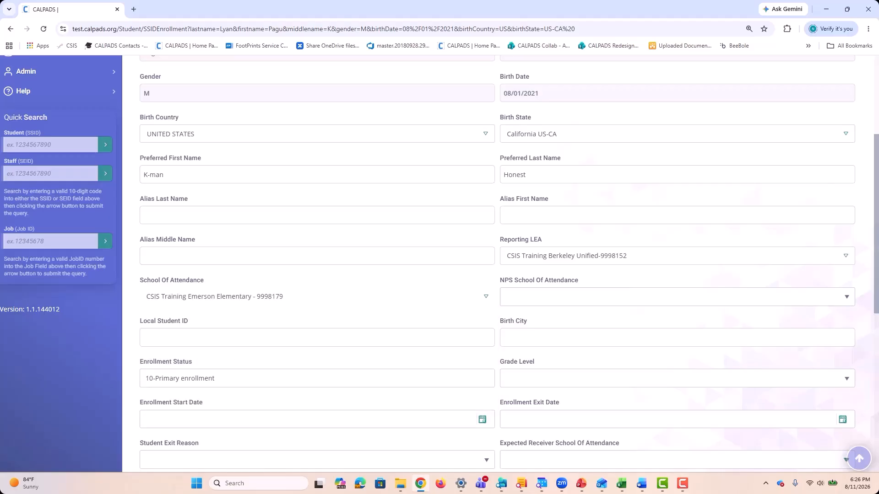
- Change the School Of Attendance to CSIS Training Berkeley Unified - 9998152
left_click(485, 296)
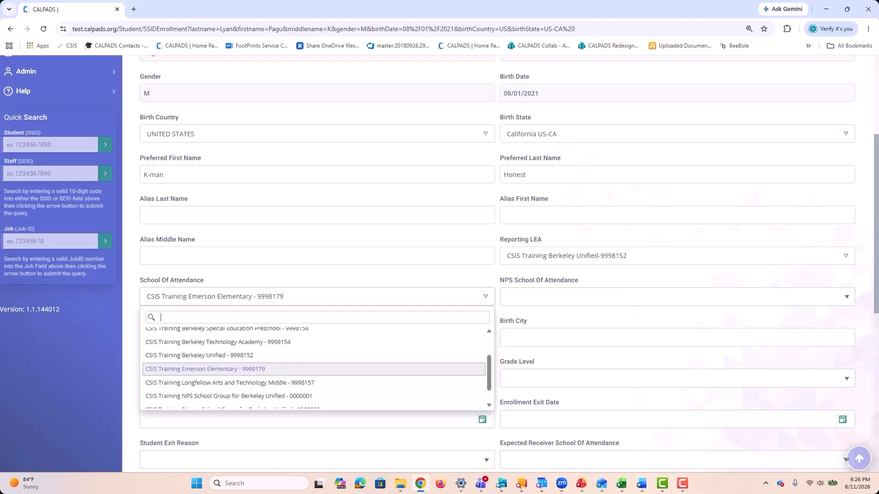
left_click_drag(489, 374, 489, 351)
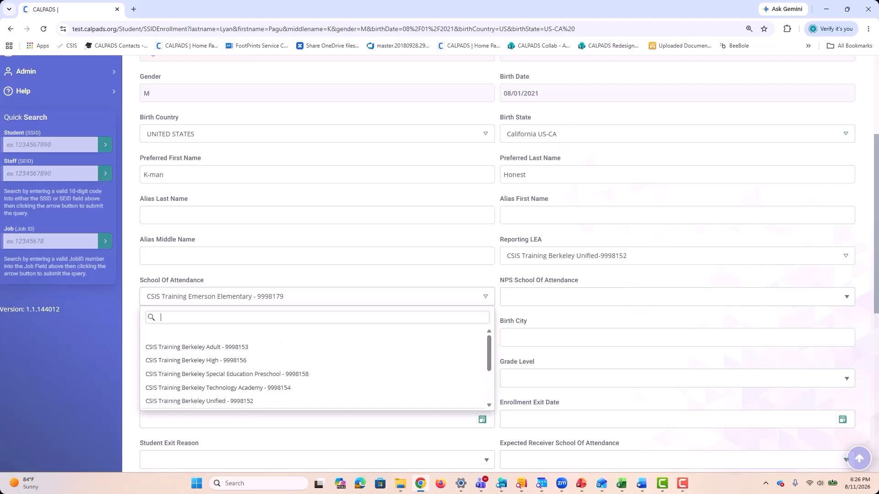
key("Down")
key("Down")
key("Down")
key("Down")
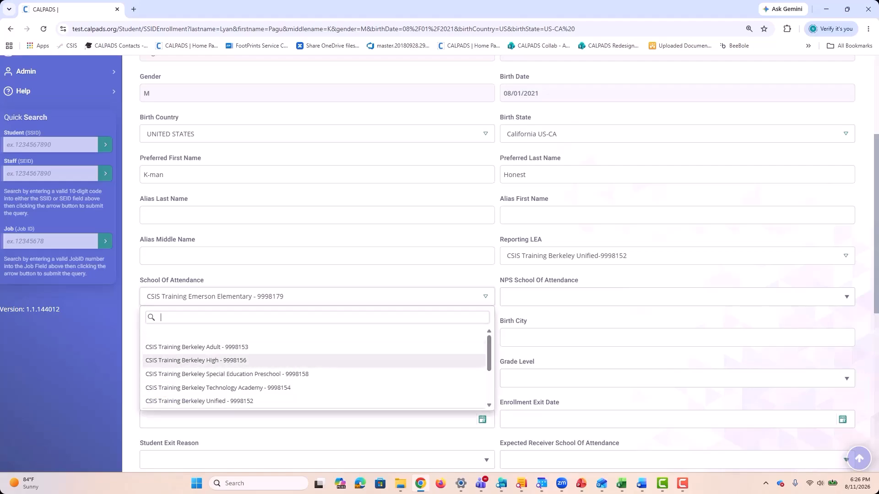
key("Return")
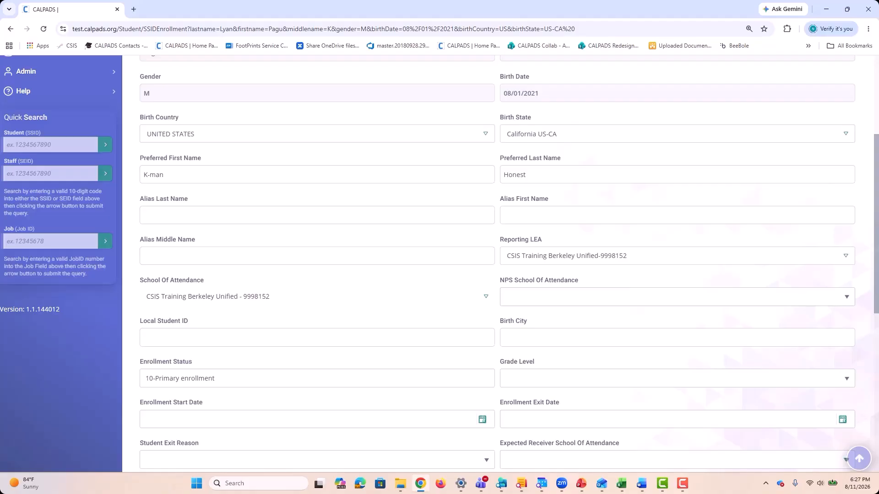
- Set School Of Attendance to CSIS Training NPS School Group for Berkeley Unified - 0000001 and NPS School Of Attendance to Academy for Advancement of Children With Autism-6167324
left_click(316, 297)
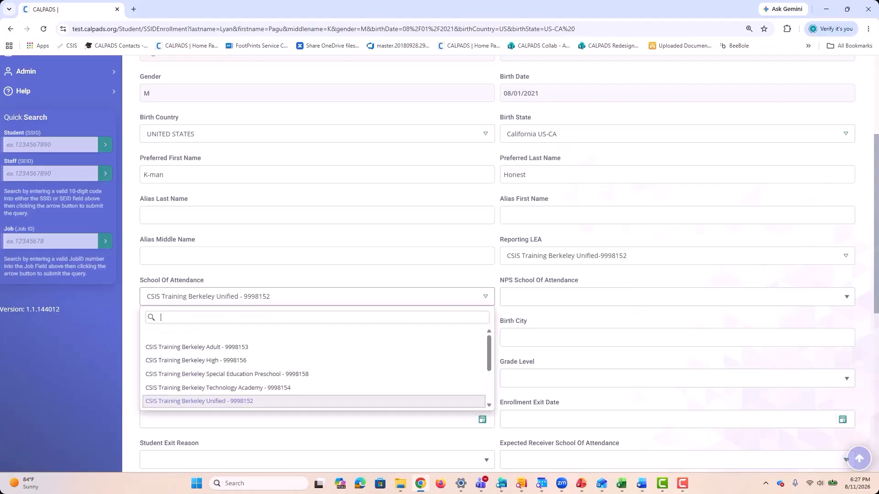
scroll(314, 374, "down", 1)
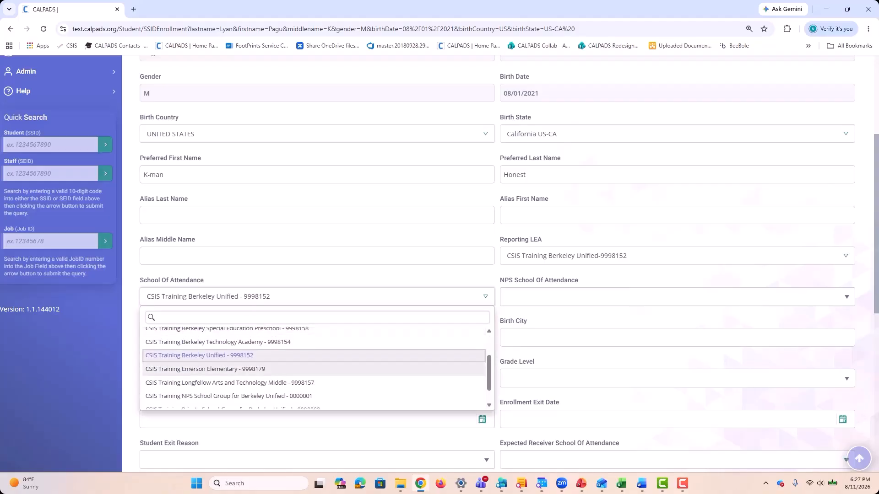
left_click(224, 396)
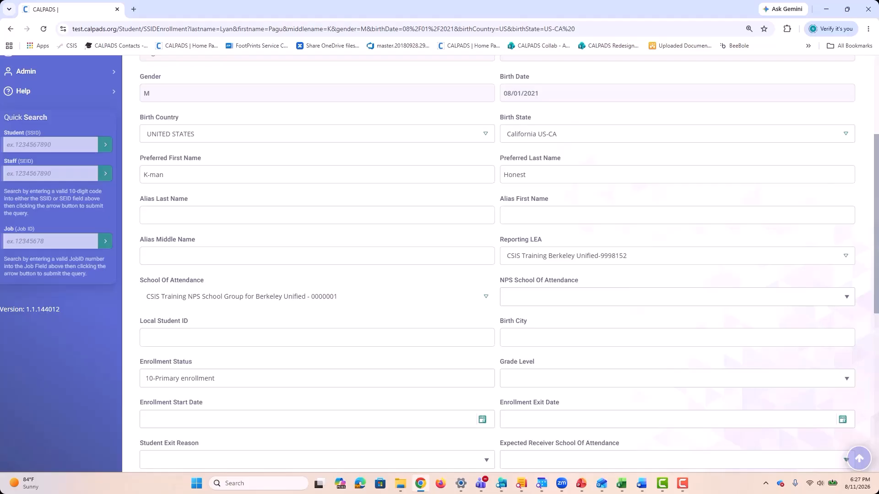
left_click(677, 297)
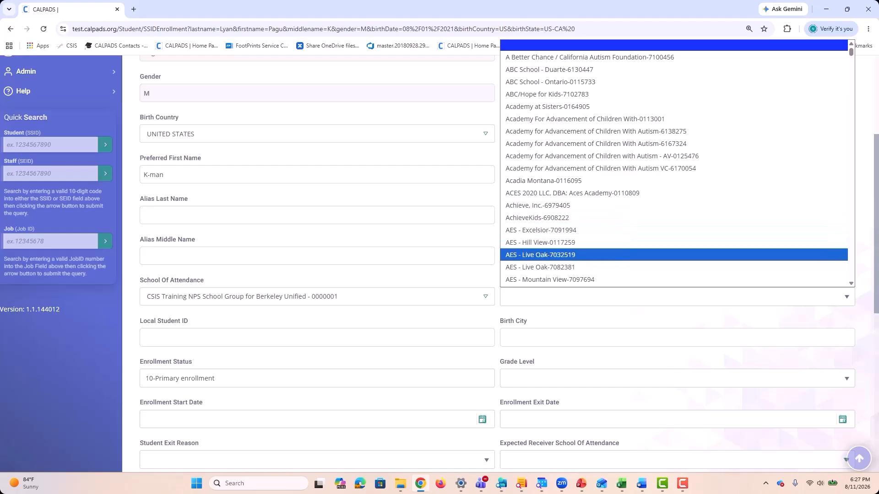
left_click(641, 143)
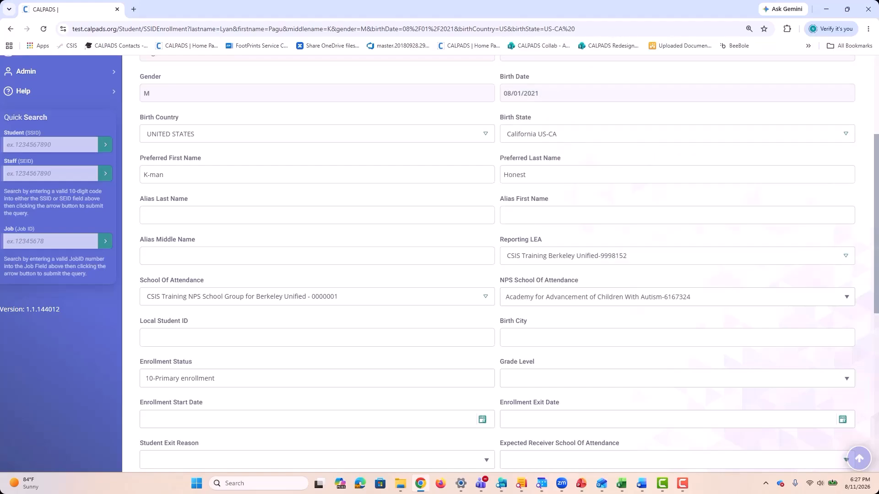
- Switch the School Of Attendance from the NPS school group to CSIS Training Emerson Elementary - 9998179
left_click(317, 297)
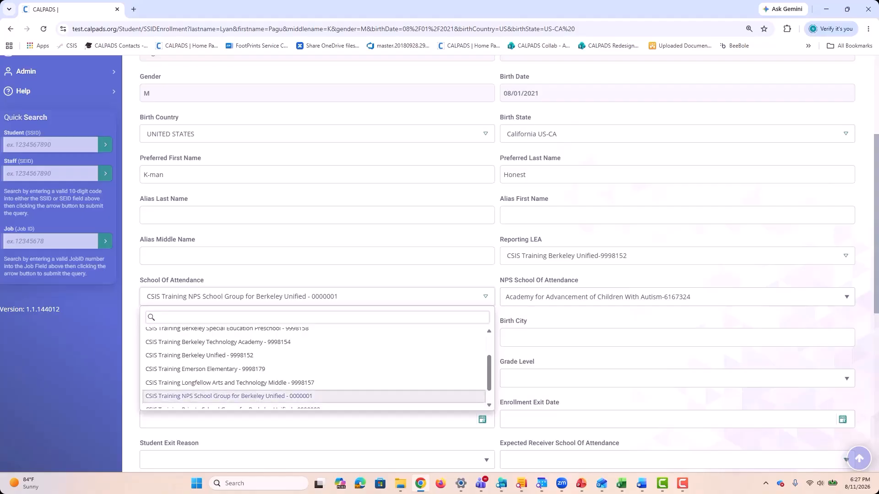
scroll(314, 375, "up", 1)
scroll(314, 375, "down", 2)
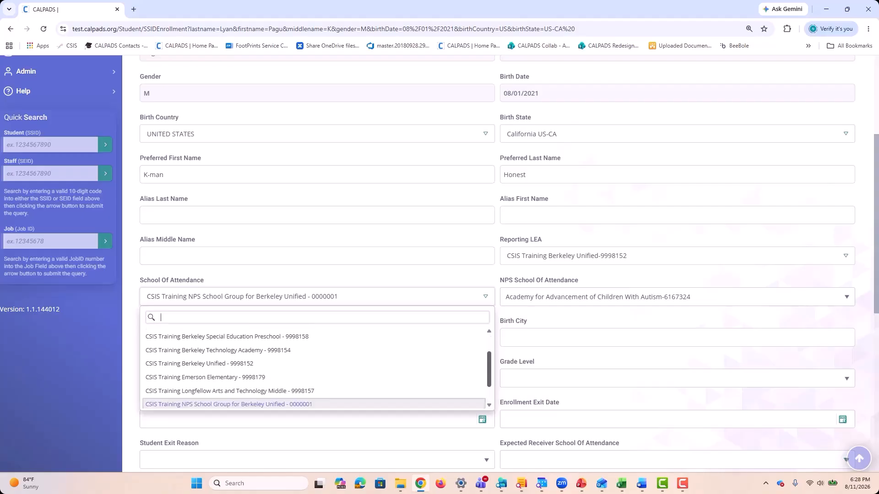
key("Up")
key("Up")
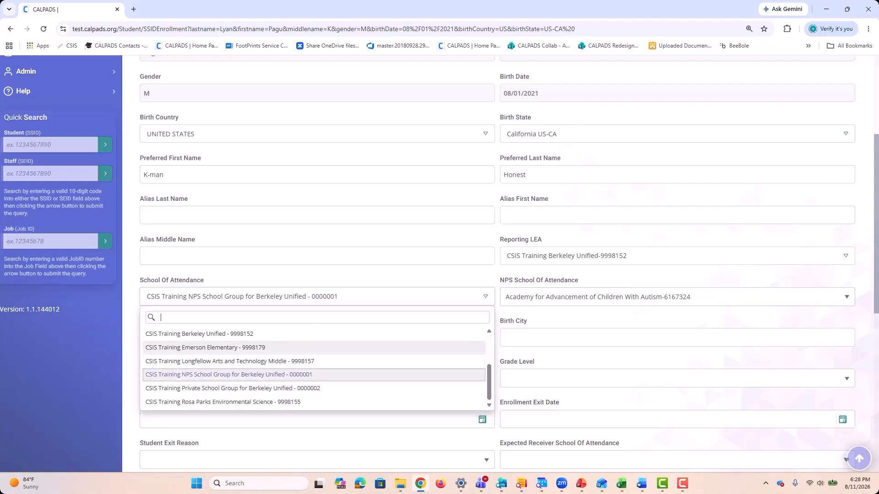
key("Return")
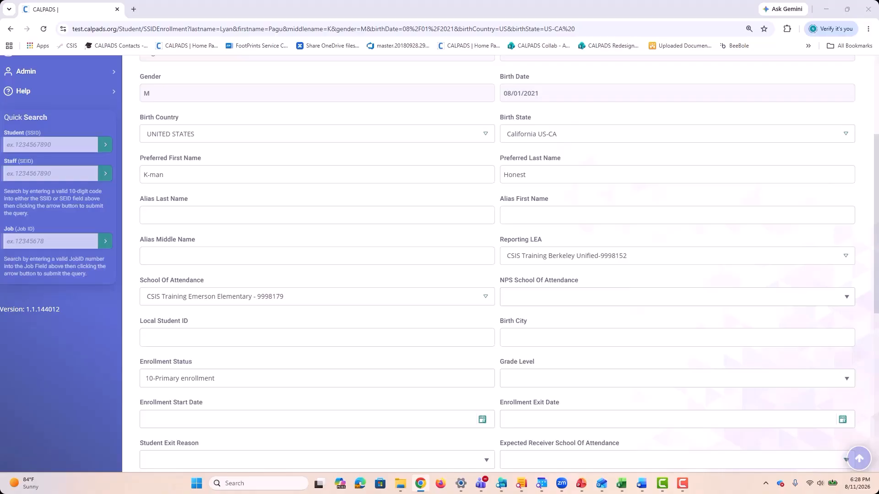
- Fill in the student's Local Student ID and enter Sacramento as the Birth City
left_click(143, 337)
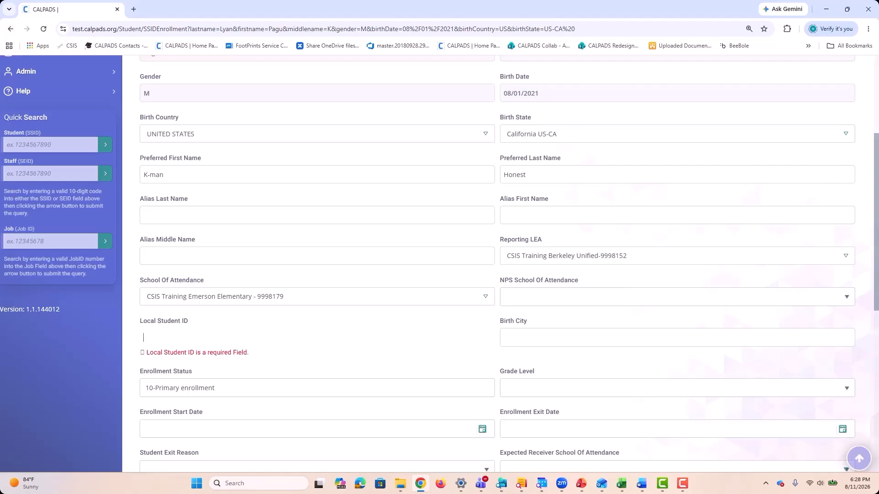
type("45me")
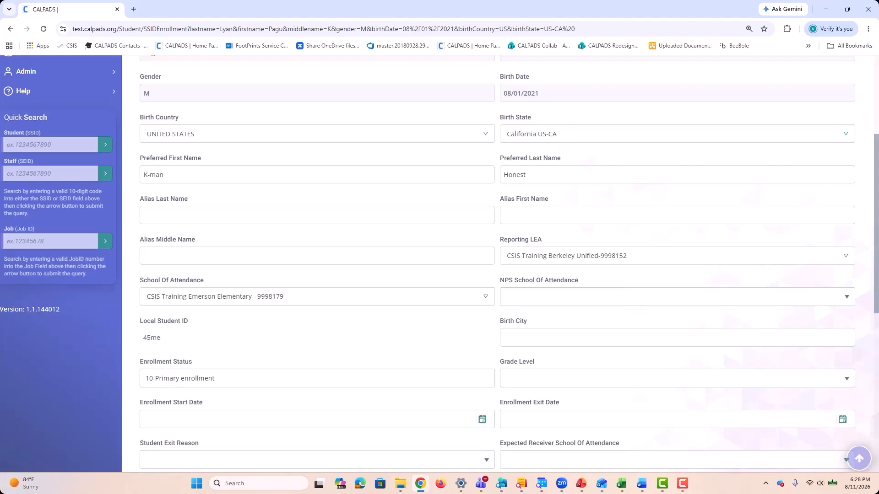
key("Tab")
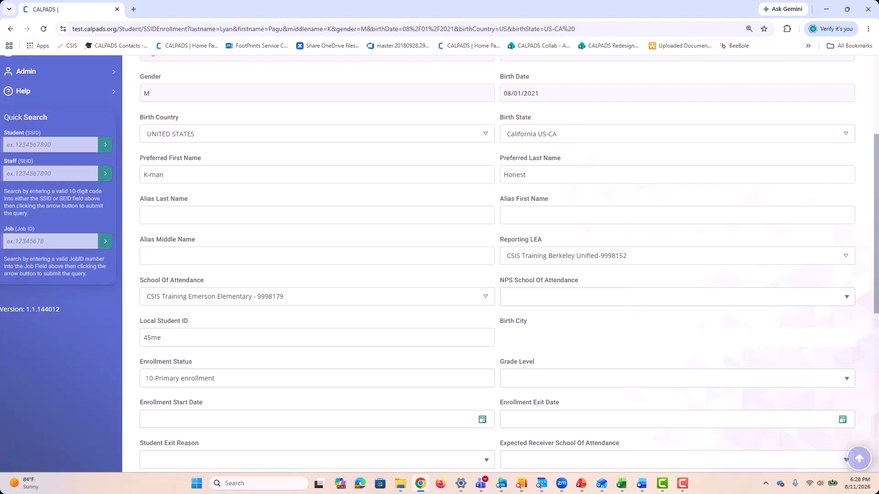
type("Sacramento")
- Set the Enrollment Status to 20-Secondary enrollment in the New SSID Enrollment form
left_click(316, 379)
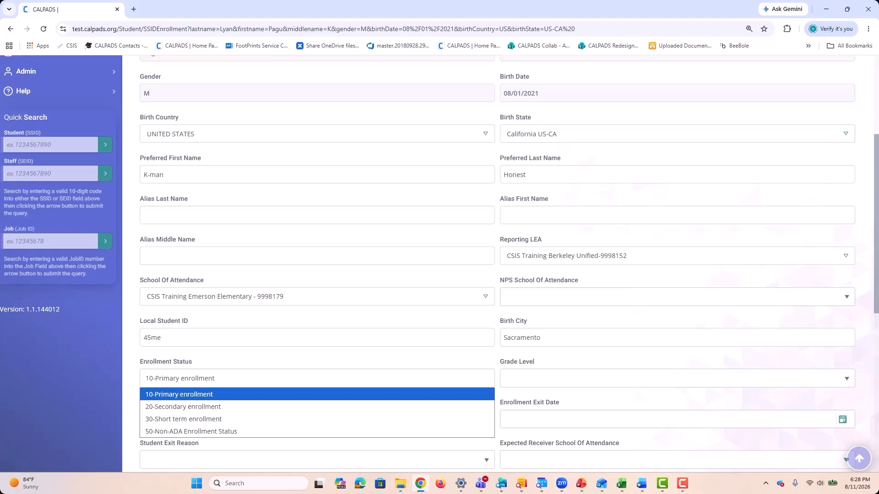
key("Down")
key("Return")
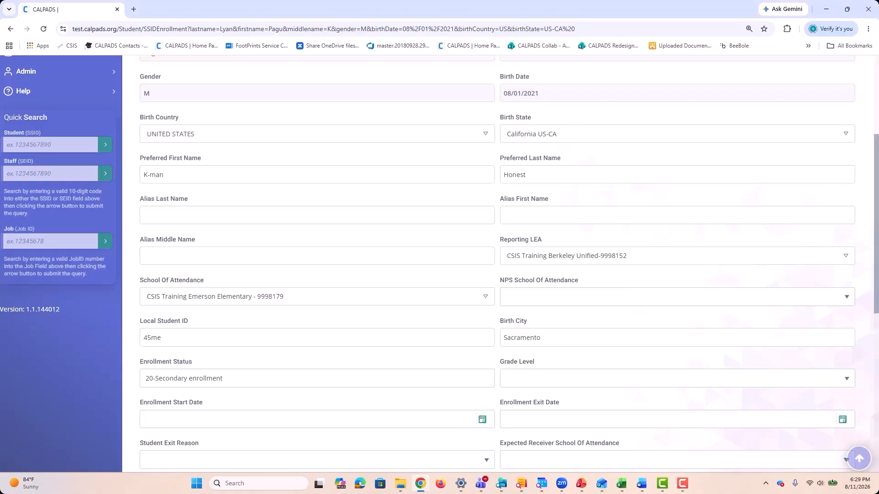
- Change the Enrollment Status to 30-Short term enrollment and review the available status options
left_click(317, 379)
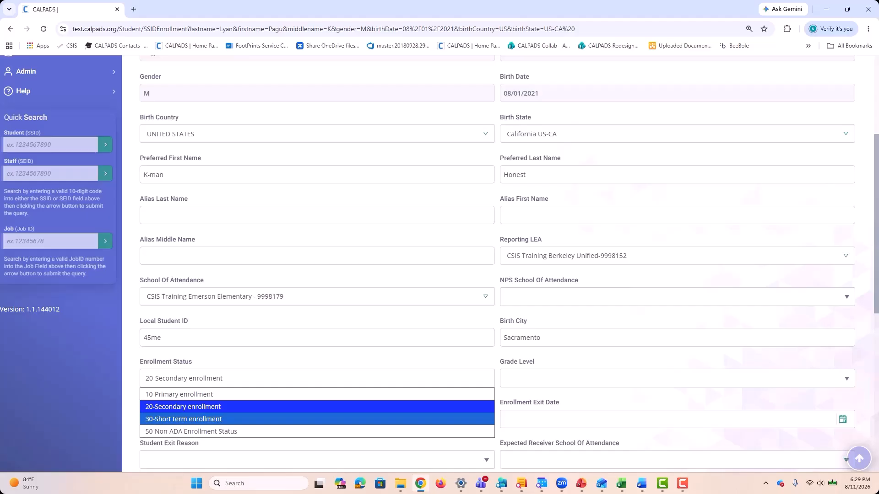
left_click(211, 419)
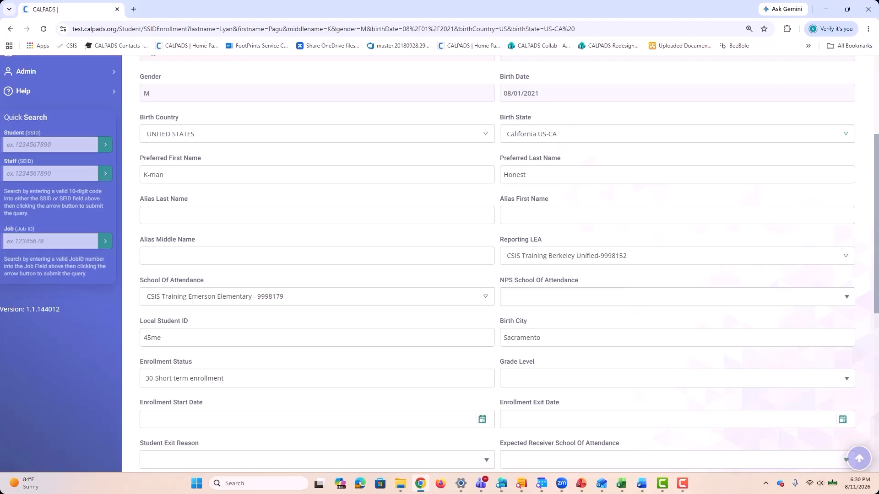
left_click(317, 379)
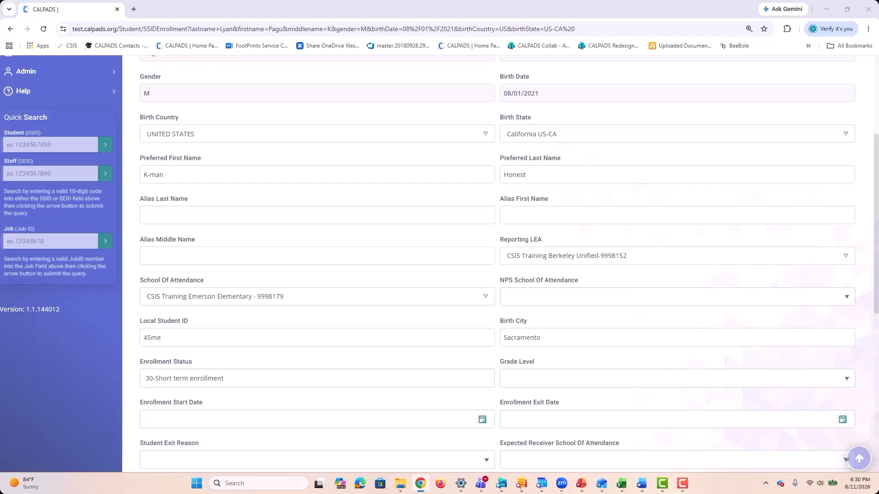
left_click(317, 378)
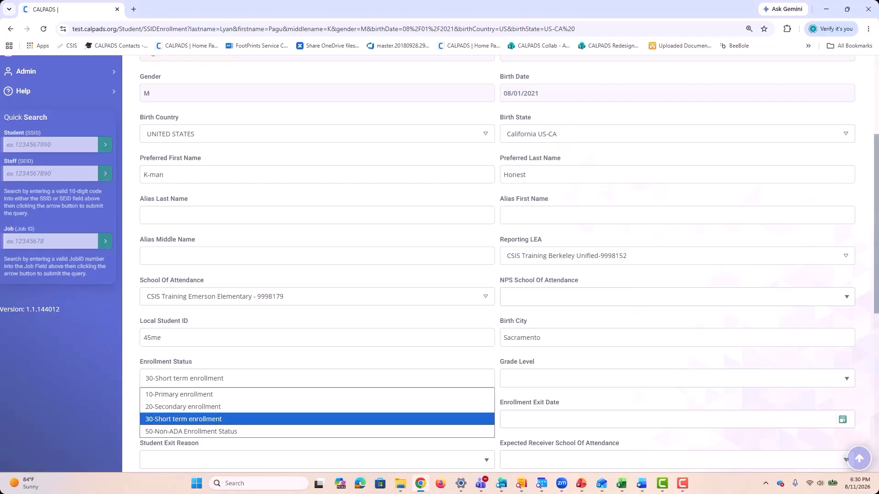
left_click(317, 418)
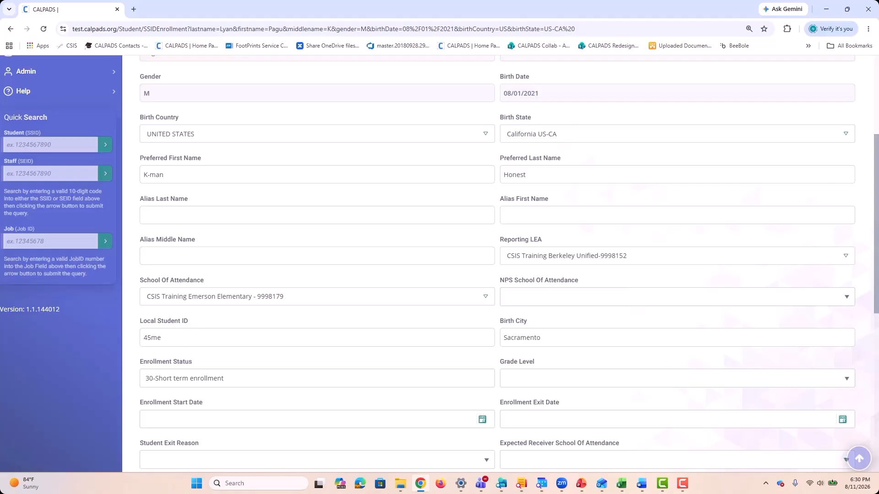
- Change the Enrollment Status to 50-Non-ADA Enrollment Status
key("space")
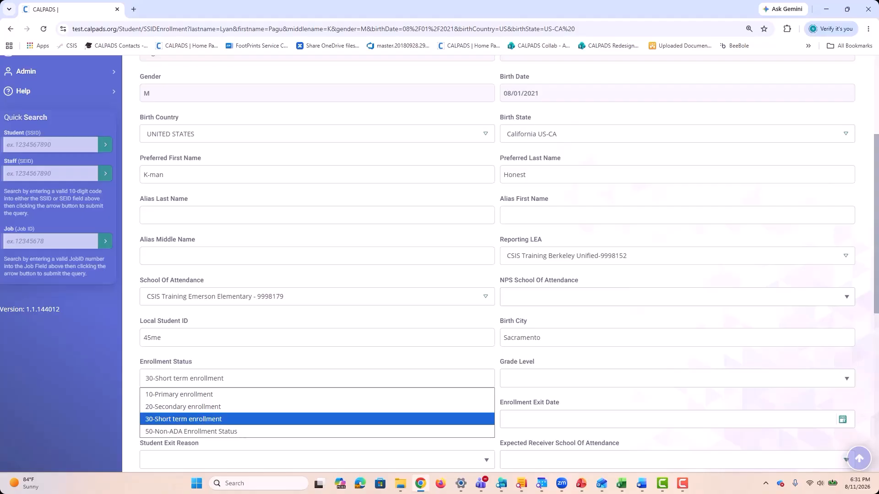
key("Down")
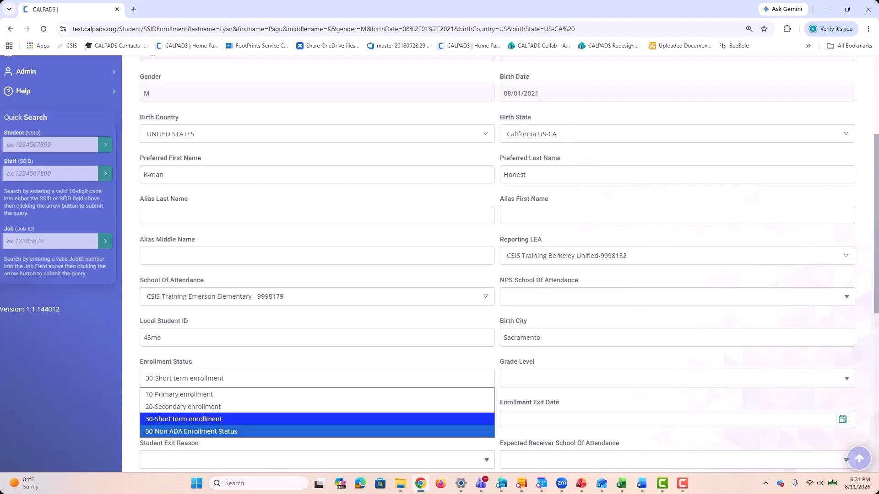
key("Return")
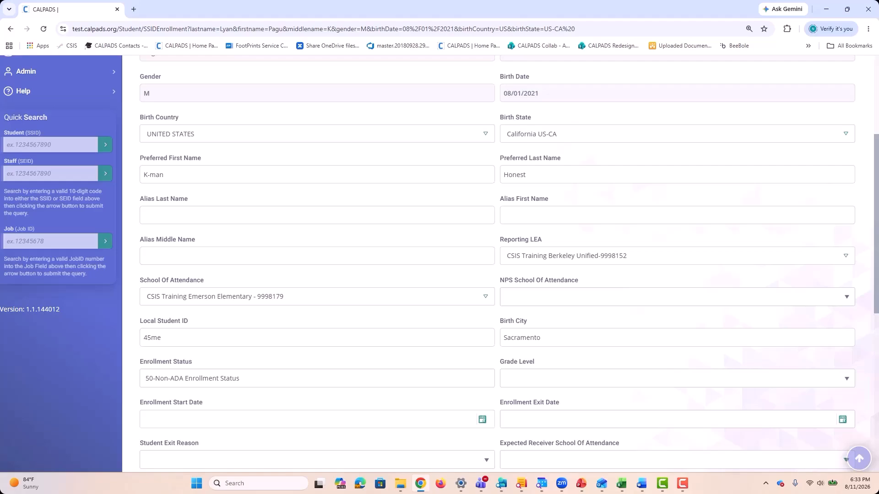
- Return the Enrollment Status to 10-Primary enrollment and set the Grade Level to KN-Kindergarten
key("Down")
left_click(678, 379)
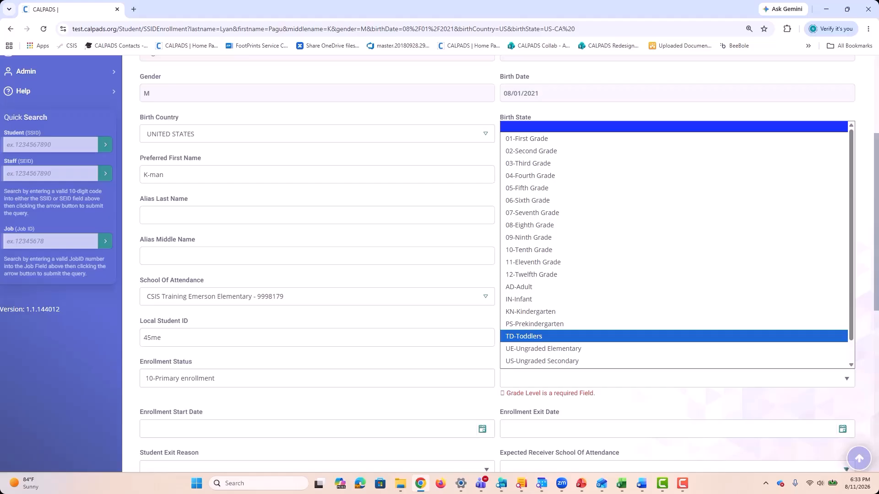
key("Down")
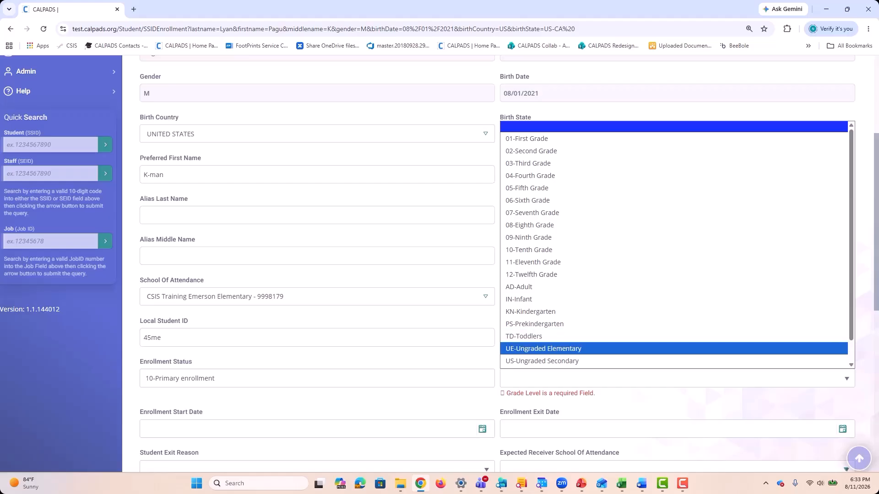
key("Down")
key("Down")
key("Up")
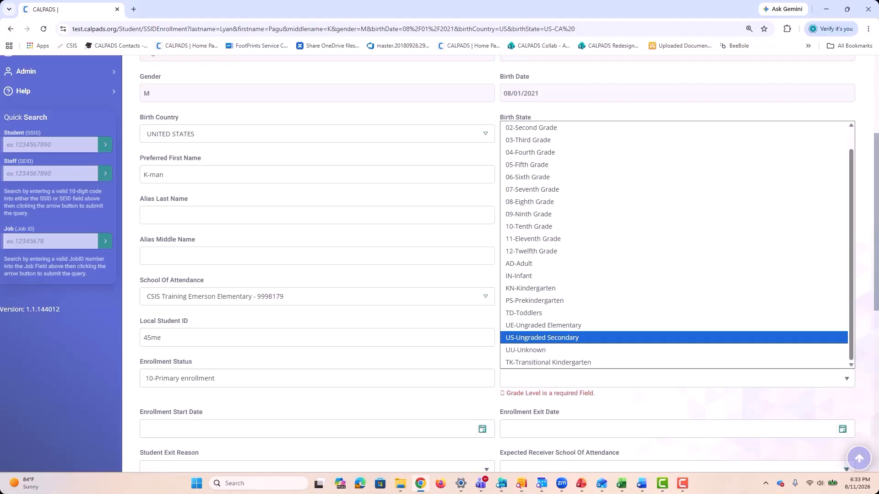
key("Down")
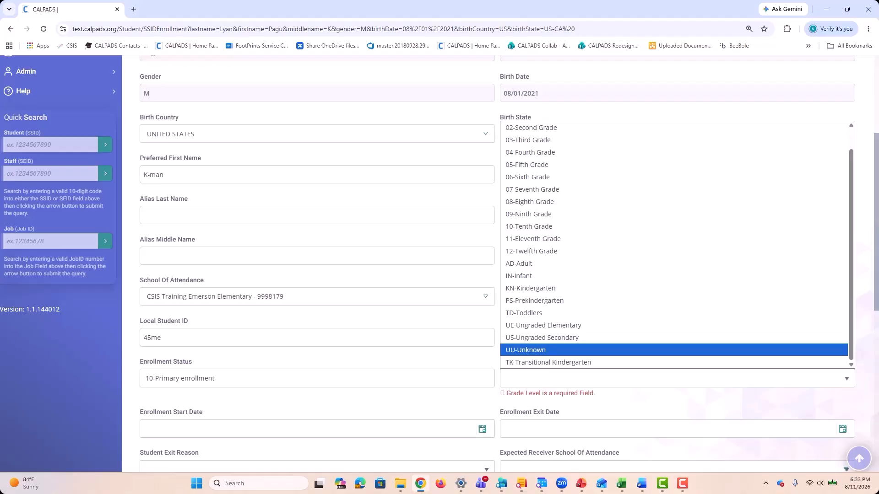
key("Up")
key("Up")
key("Up")
key("Up")
key("Up")
key("Up")
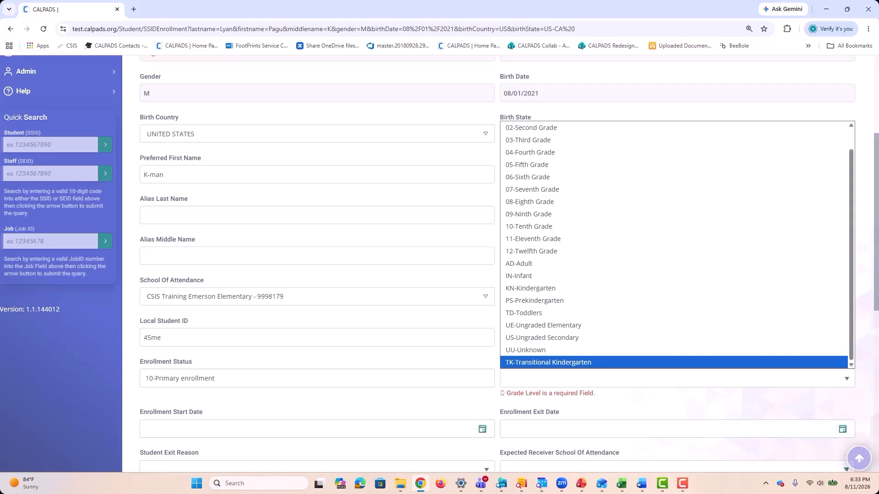
key("Up")
key("Up")
key("Up")
key("Up")
key("Up")
key("Up")
key("Up")
key("Down")
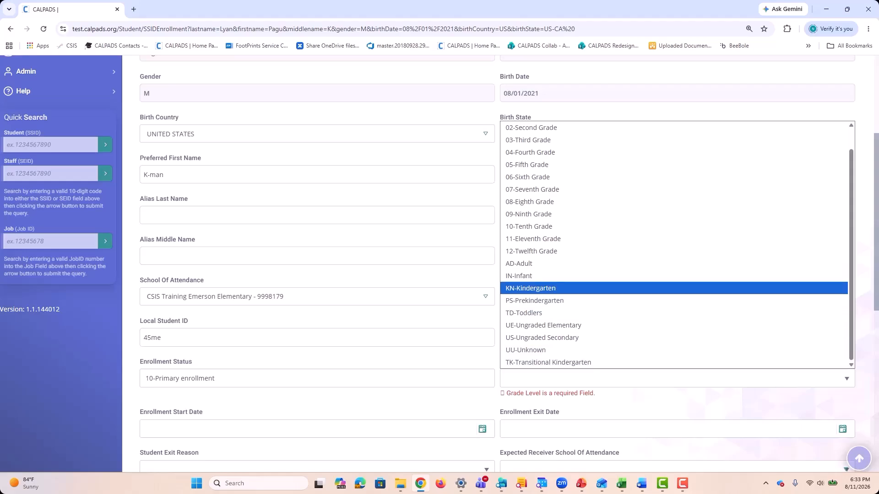
key("Return")
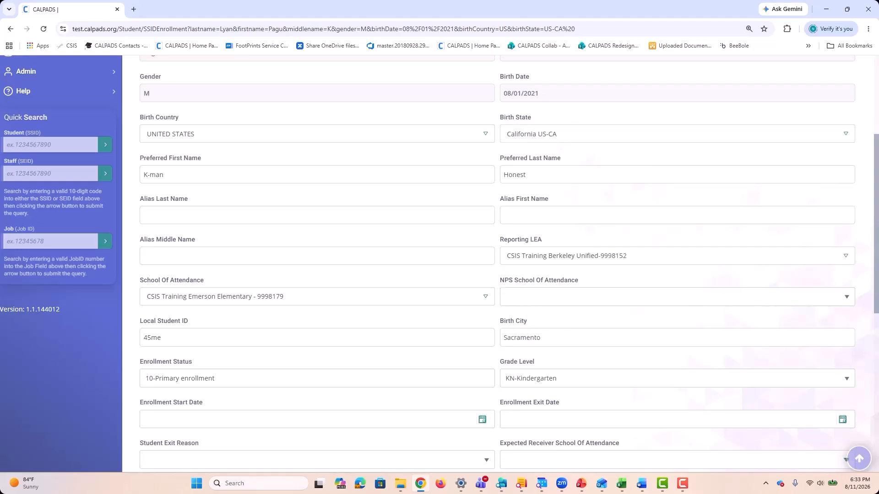
- Set the Enrollment Start Date to 08/17/2026, leaving the Enrollment Exit Date blank
scroll(440, 261, "down", 2)
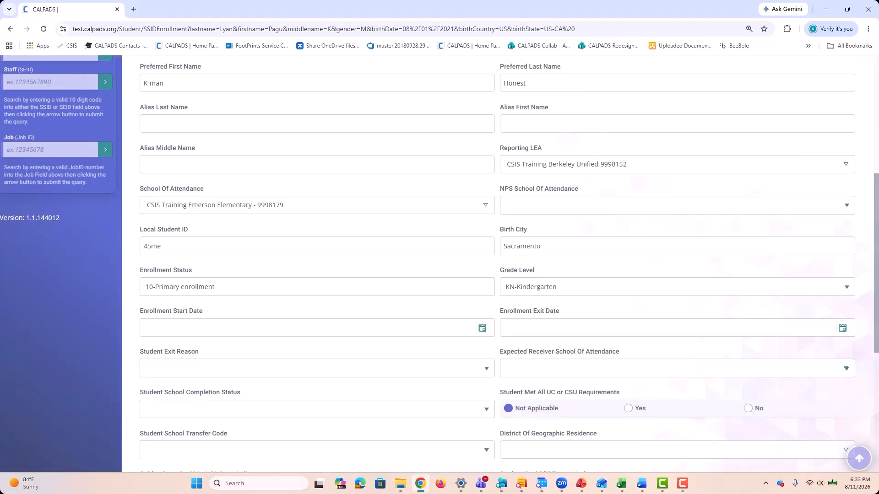
left_click(482, 328)
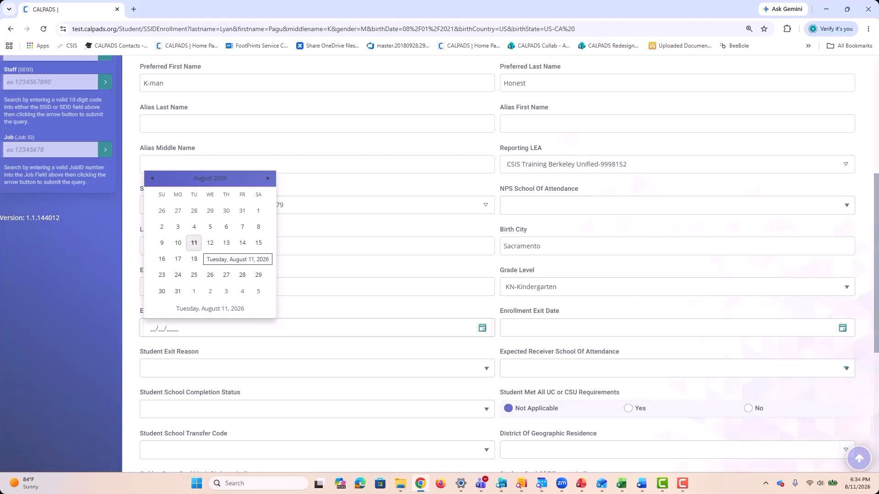
left_click(177, 259)
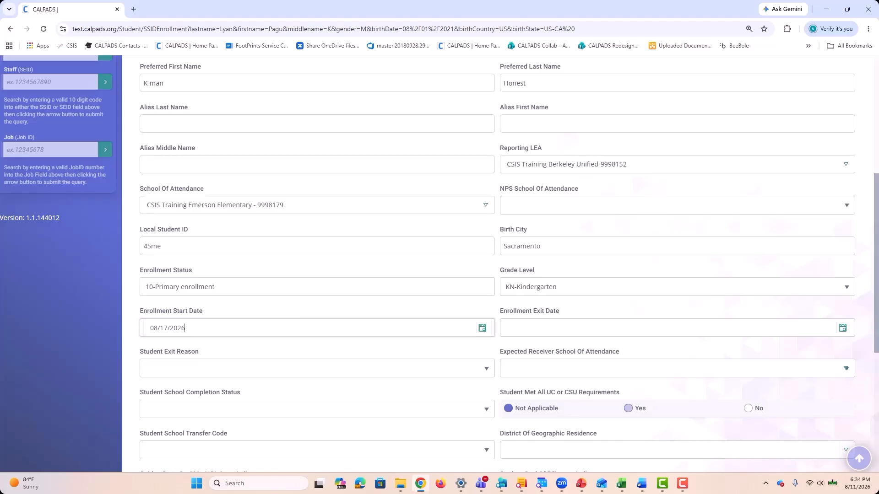
- Review the Student School Transfer Code options on the New SSID Enrollment form, leaving the field blank
scroll(628, 408, "down", 1)
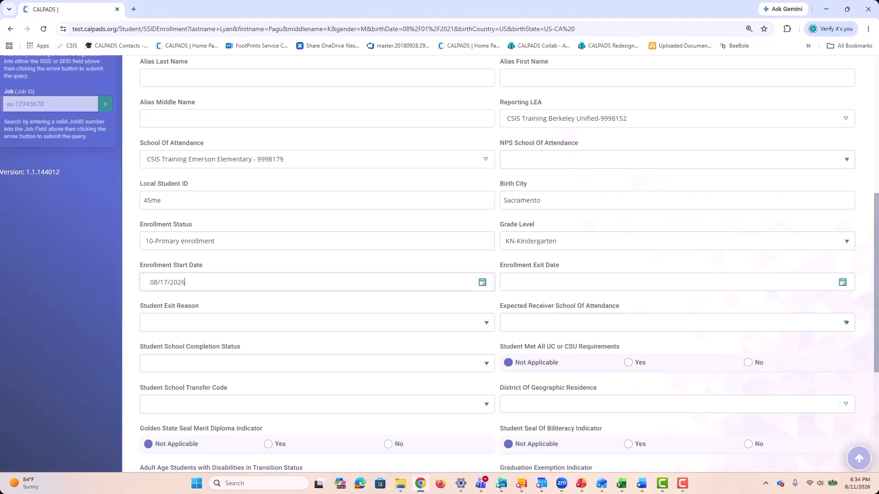
scroll(498, 264, "down", 1)
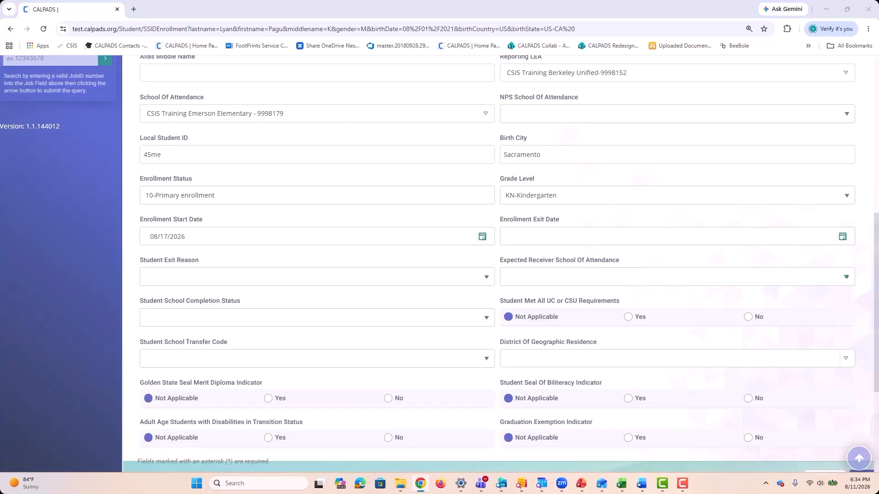
left_click(317, 359)
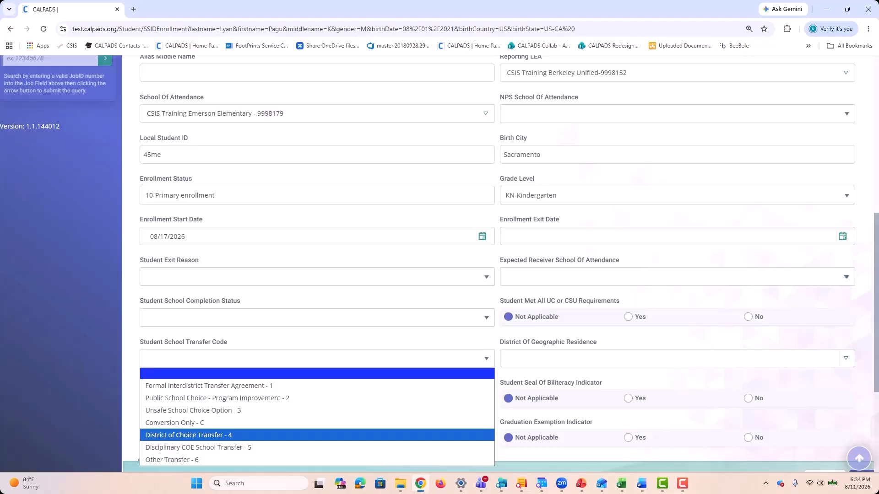
key("Up")
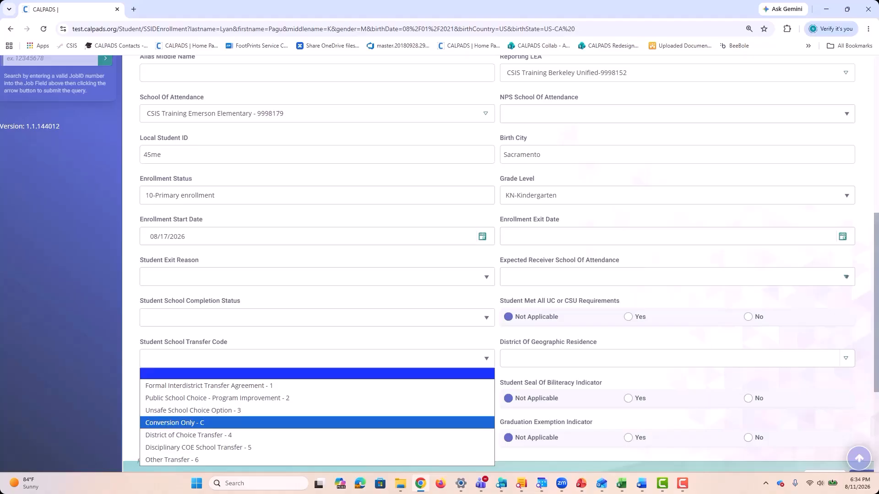
key("Down")
key("Down")
key("Down")
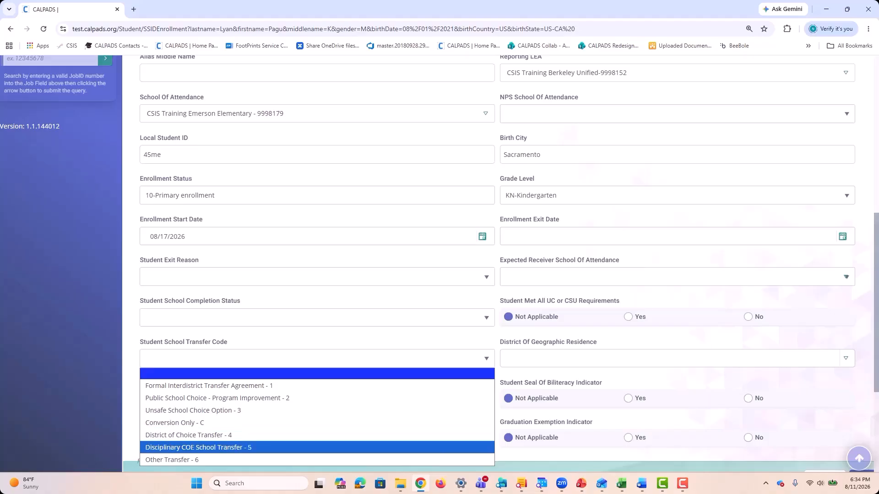
key("Up")
key("Up")
key("Up")
key("Up")
key("Up")
key("Up")
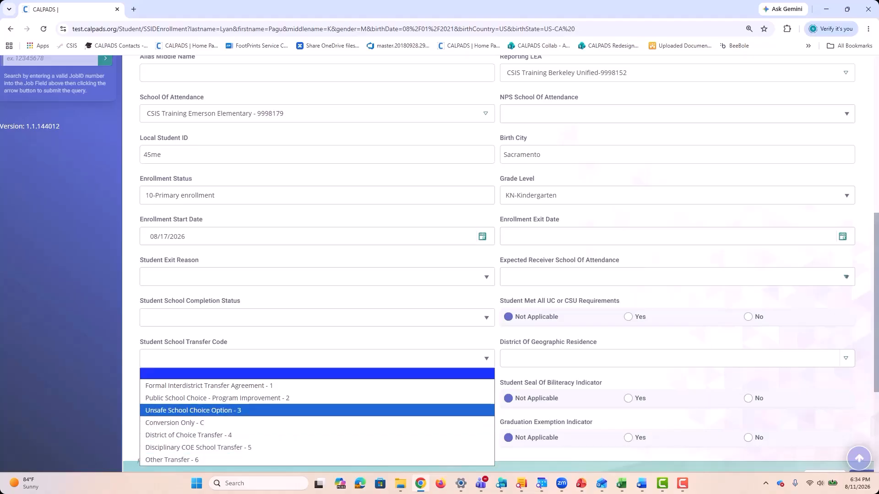
key("Down")
key("Down")
key("Down")
key("Down")
key("Down")
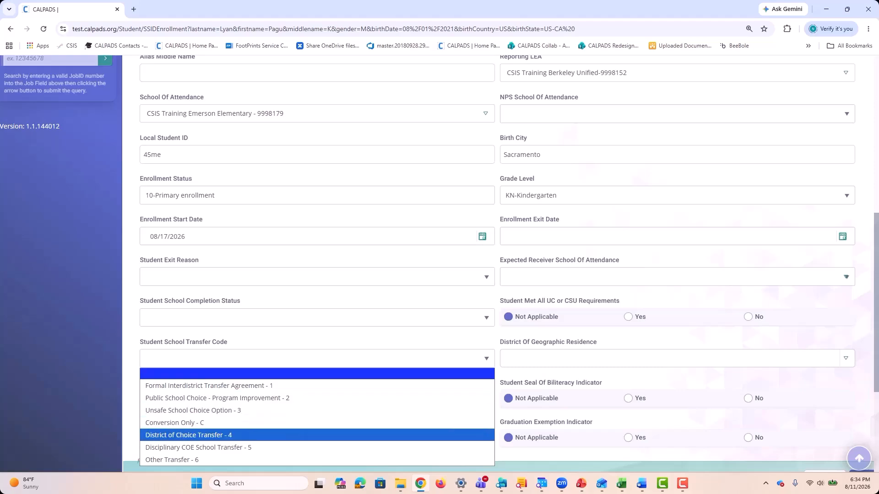
key("Up")
key("Up")
key("Up")
key("Up")
- Browse the District Of Geographic Residence list without selecting a district
left_click(506, 359)
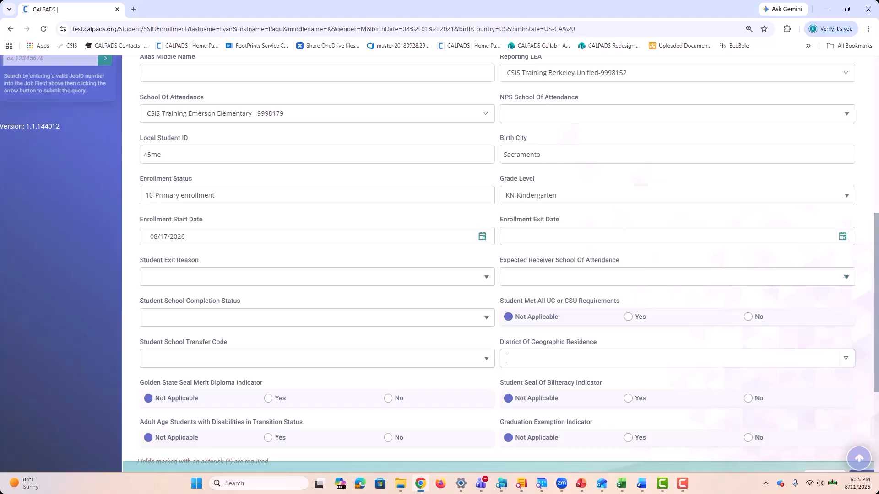
left_click(846, 359)
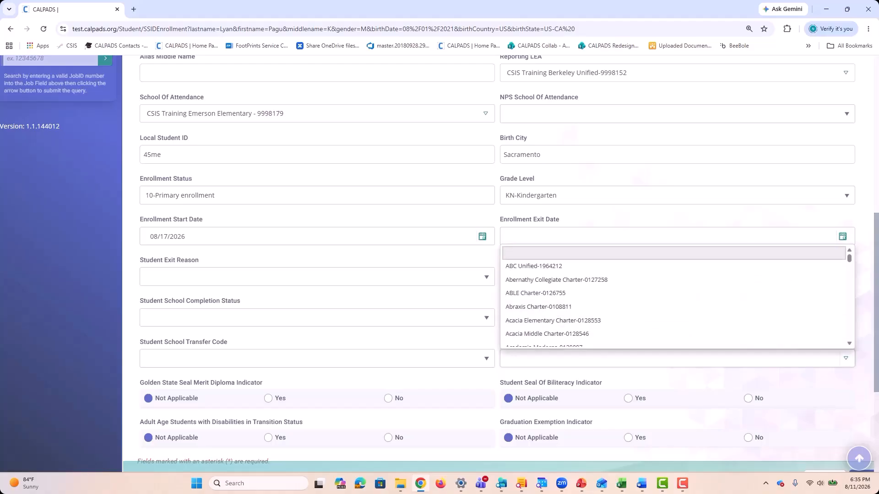
scroll(677, 316, "down", 3)
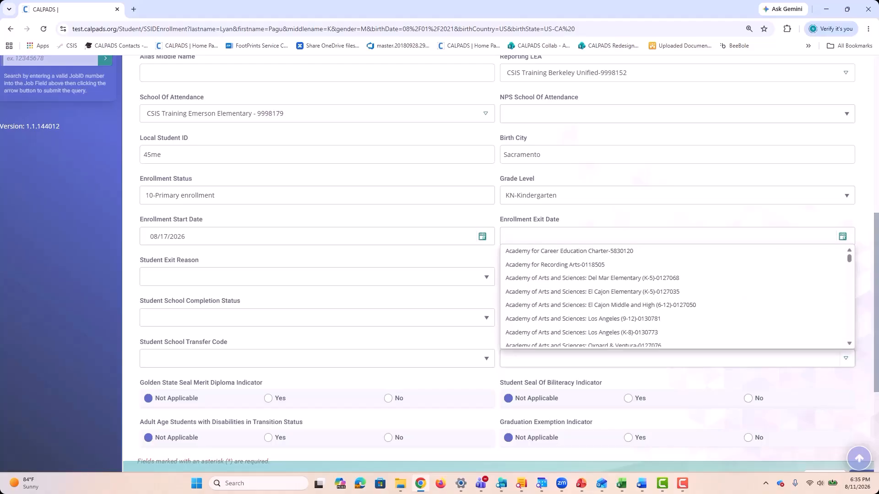
scroll(677, 298, "down", 3)
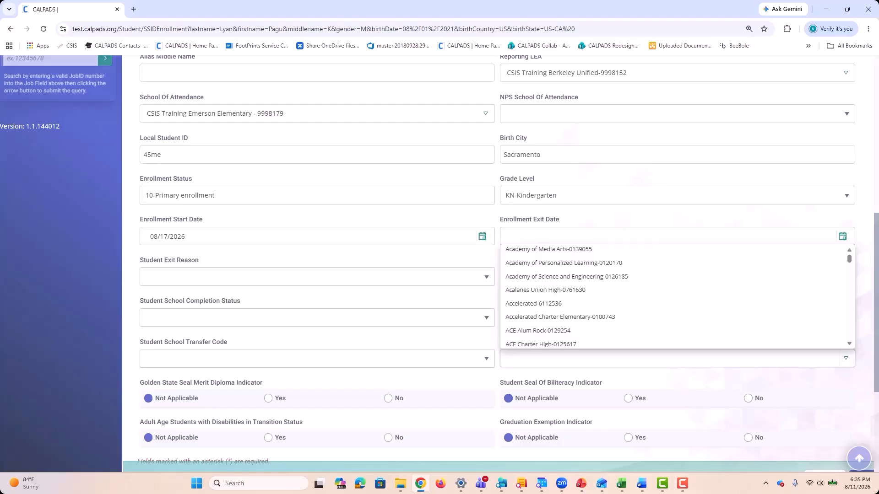
left_click(243, 413)
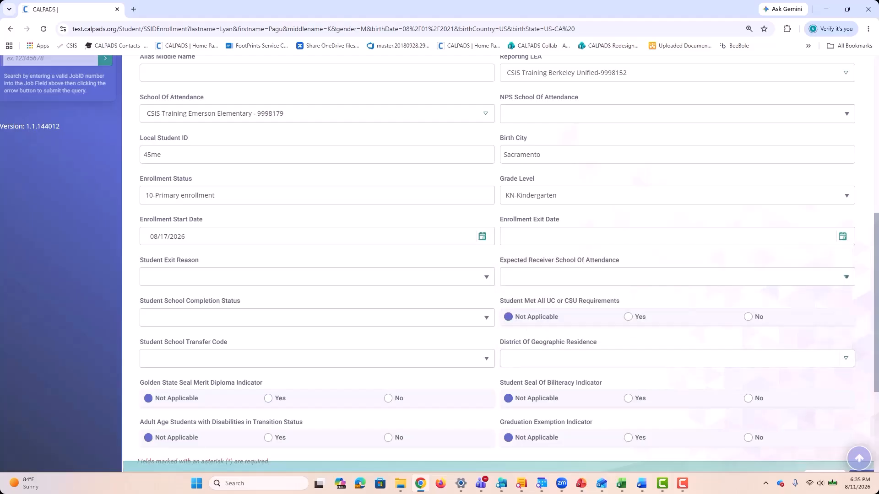
- Post the New SSID Enrollment form and open the submitted job's File Submission details in a new browser tab
scroll(499, 264, "down", 3)
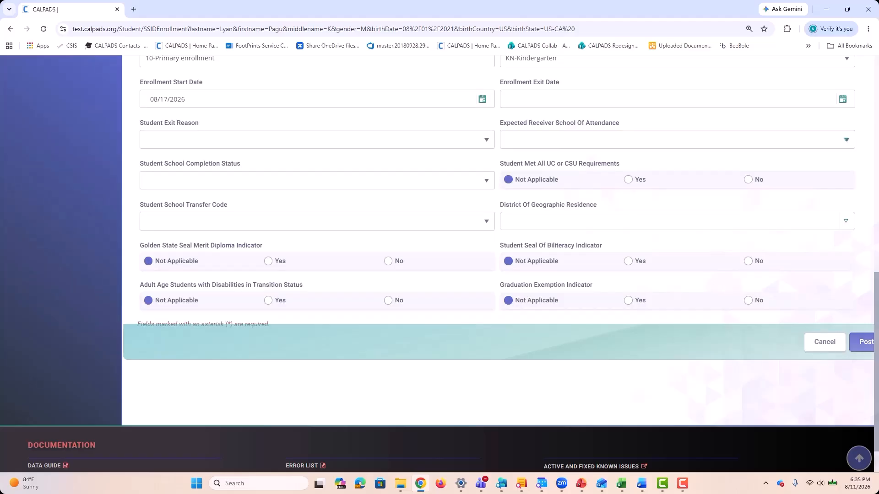
double_click(862, 342)
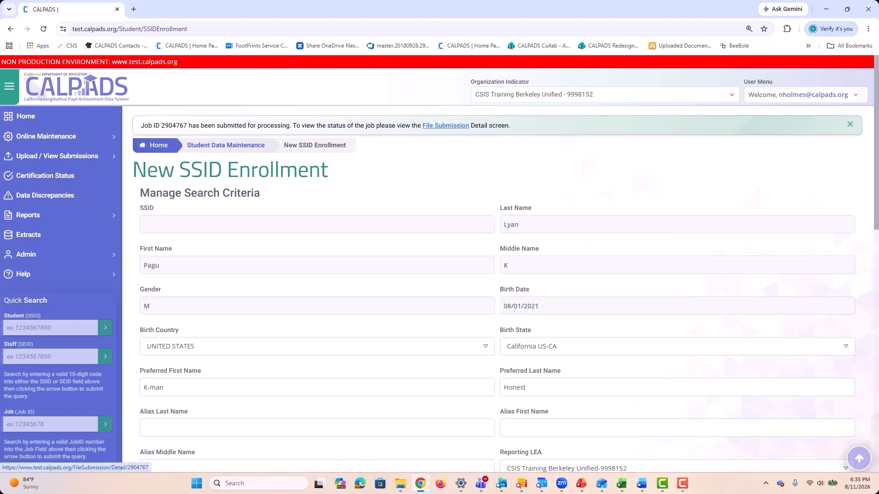
right_click(441, 128)
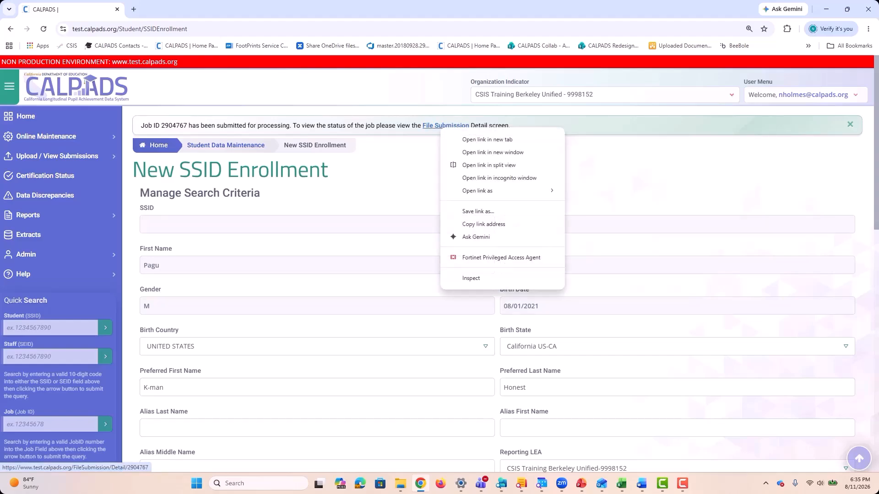
left_click(481, 139)
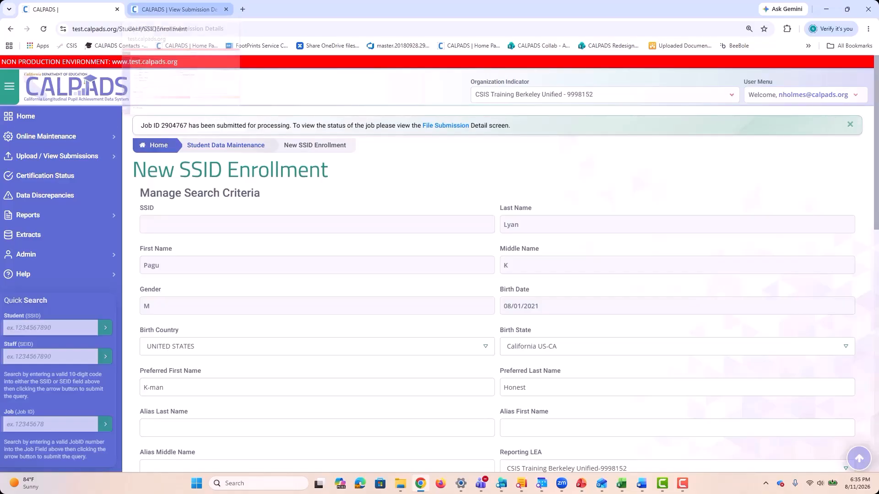
- Locate the View Submission option, and examine the submitted job's file status, errors and warnings on its View Submission Details page
left_click(57, 156)
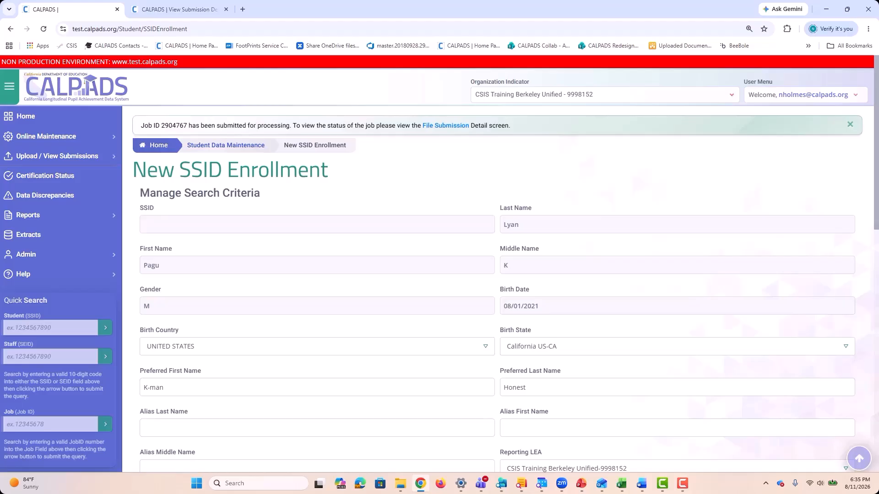
left_click(57, 156)
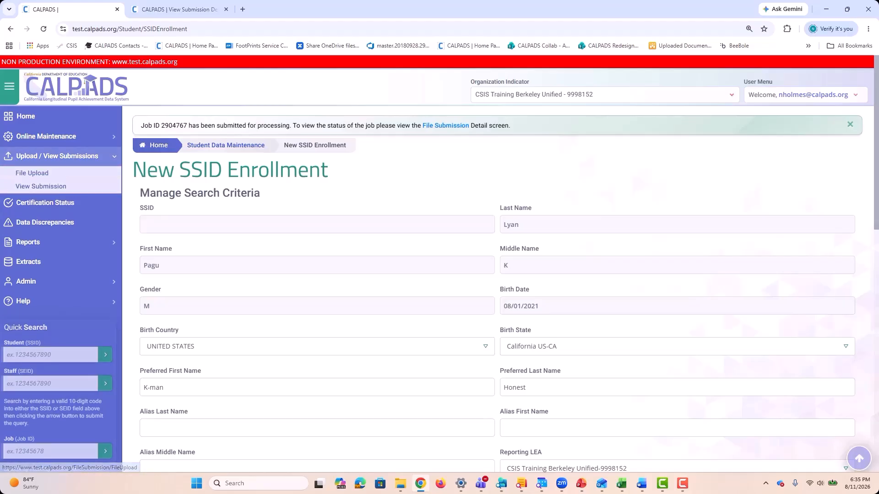
left_click(179, 9)
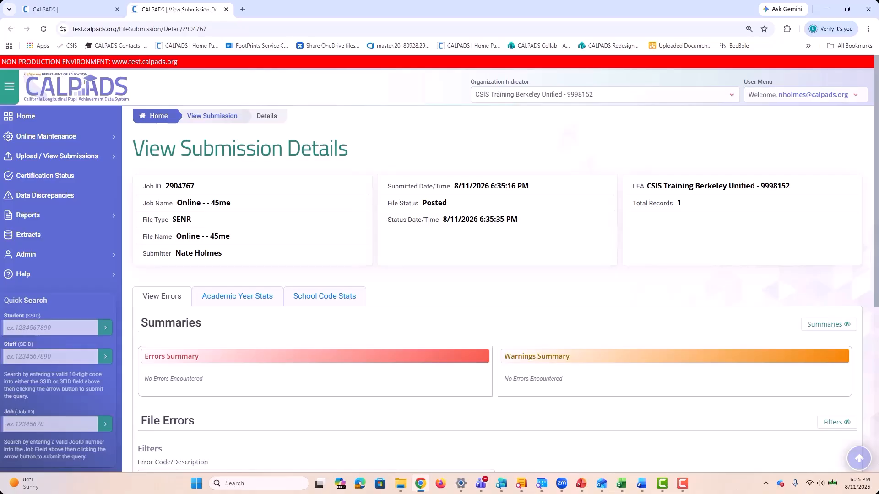
left_click_drag(448, 203, 400, 204)
left_click(400, 204)
scroll(440, 264, "down", 3)
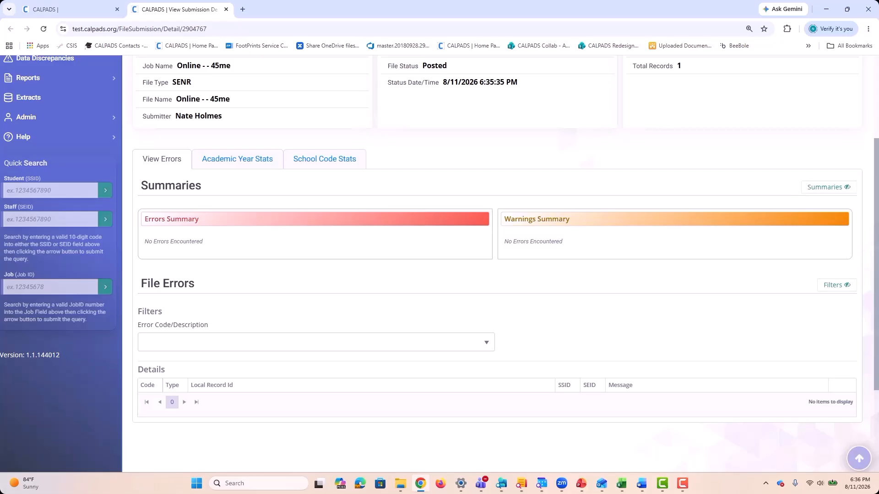
scroll(440, 263, "up", 1)
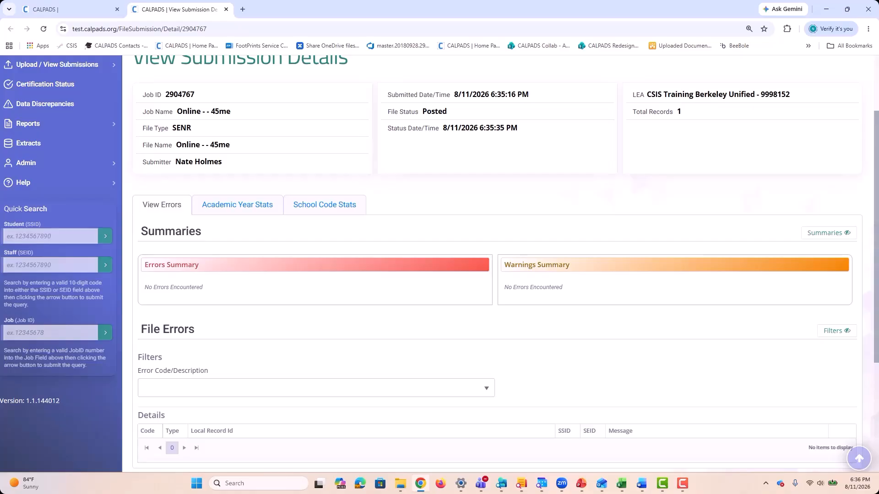
scroll(440, 264, "up", 2)
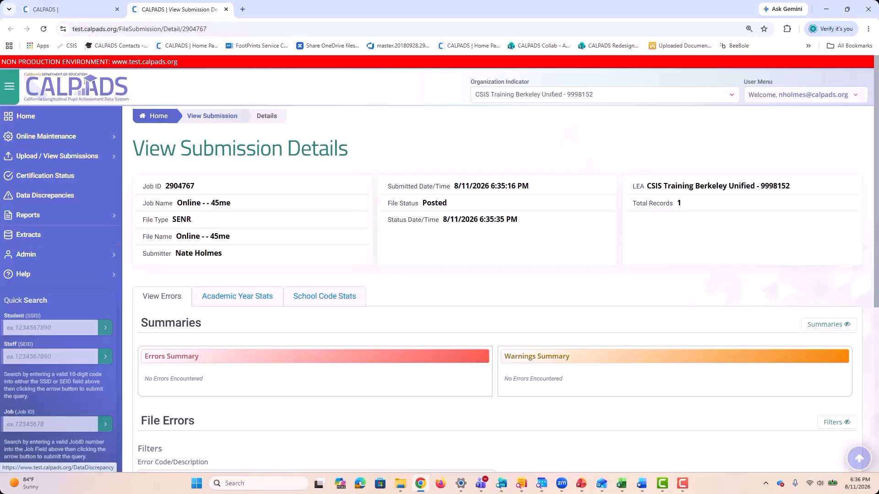
- Open the demographics Student Lookup in Student Data Maintenance and enter the student's last and first names
left_click(46, 136)
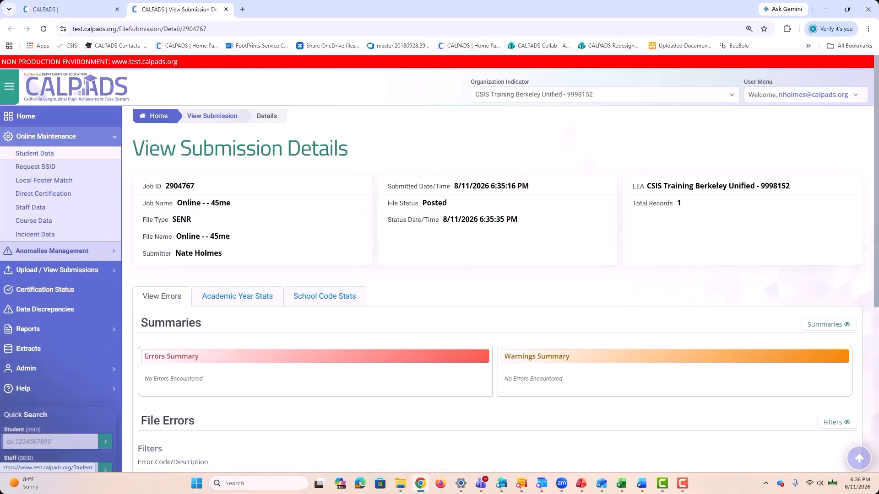
left_click(35, 153)
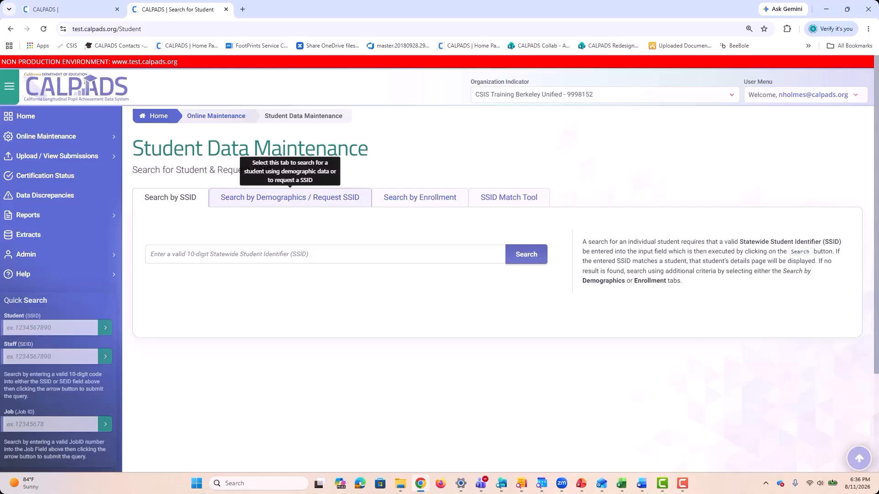
left_click(290, 198)
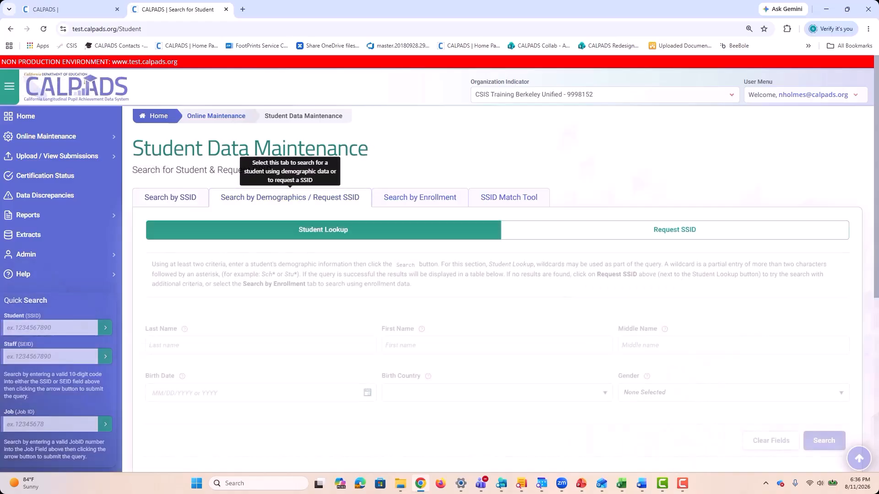
left_click(260, 346)
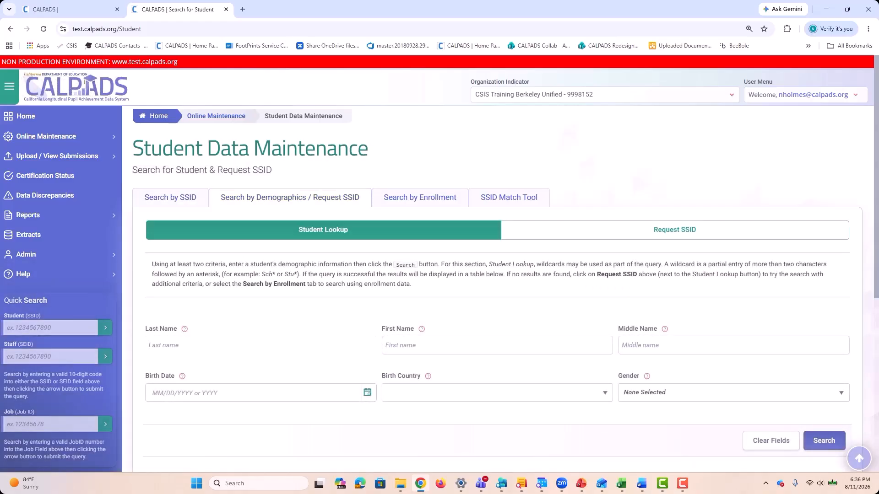
type("lyan")
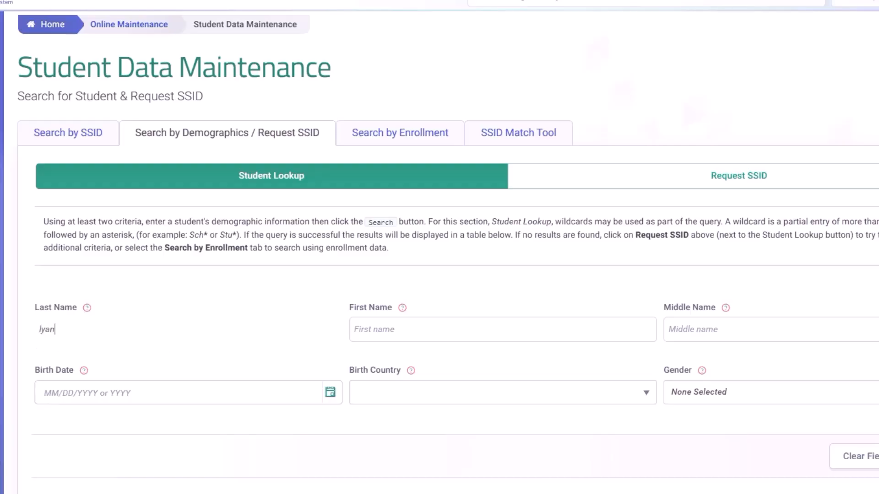
key("Tab")
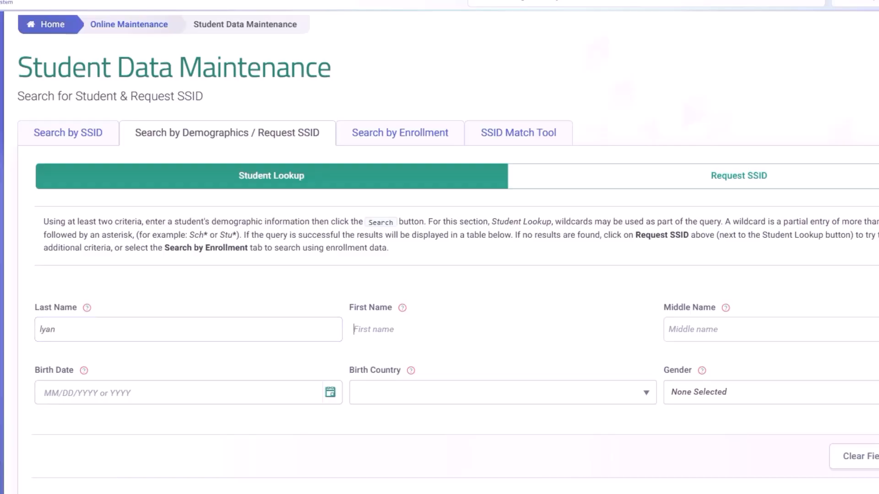
type("Pagu")
- Set the lookup's Birth Country to UNITED STATES-US
left_click(503, 393)
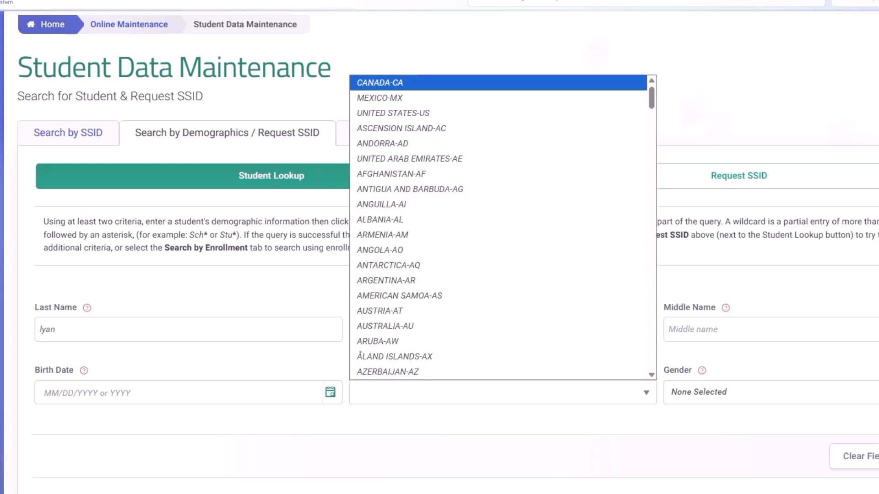
key("Escape")
left_click(503, 392)
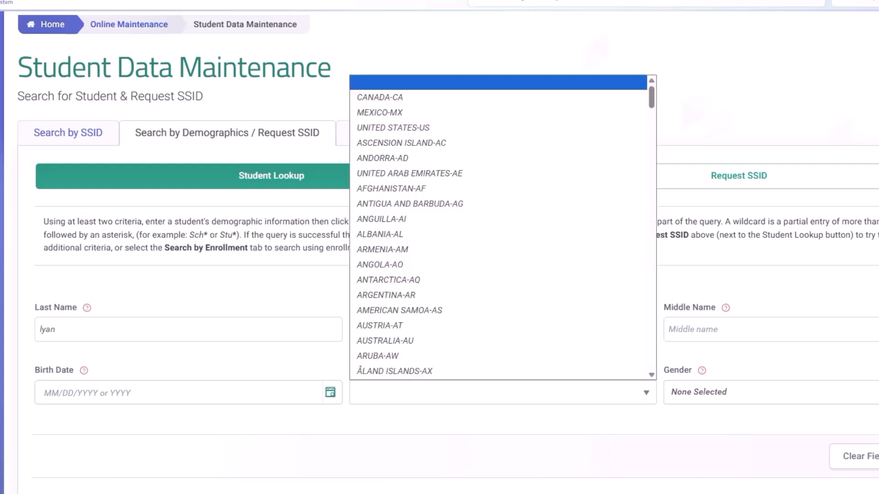
left_click(380, 98)
key("Down")
key("Down")
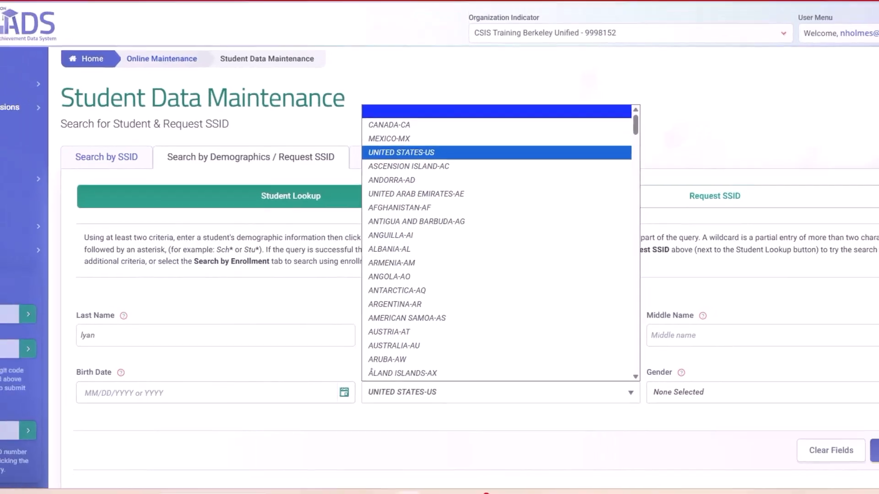
key("Return")
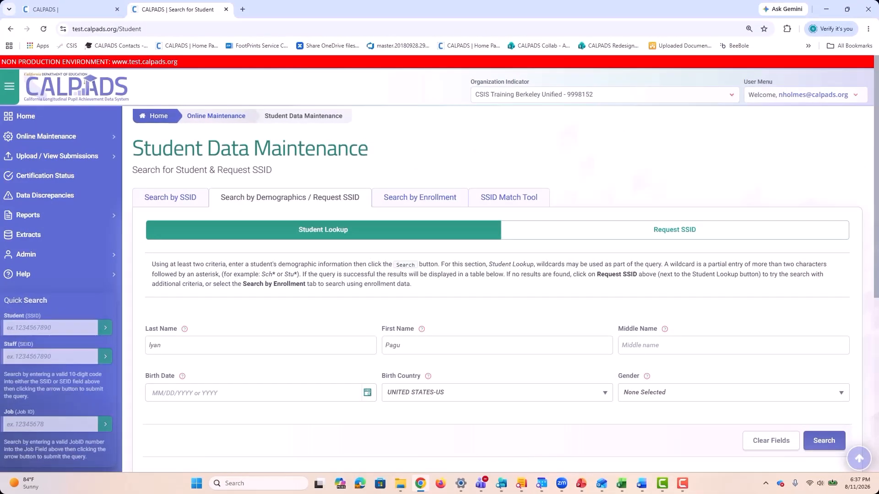
- Run the student search, highlight the SSID in the results, and open the matching student's detail record
left_click(824, 441)
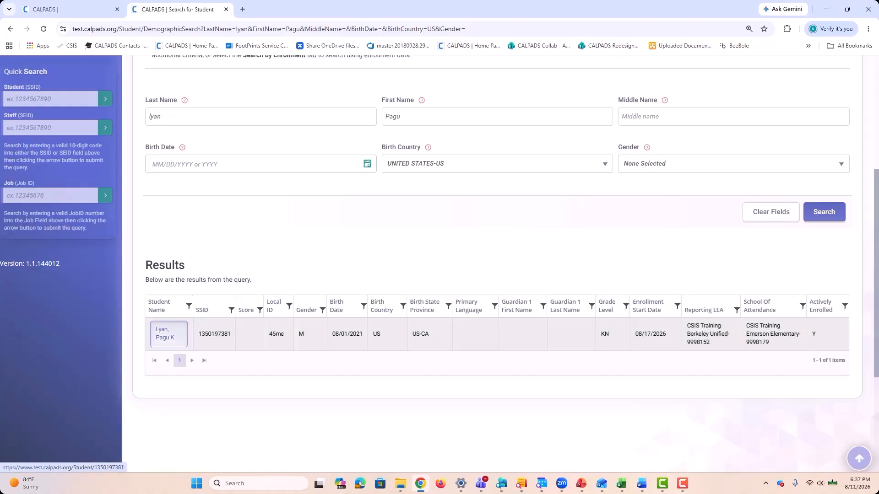
double_click(214, 333)
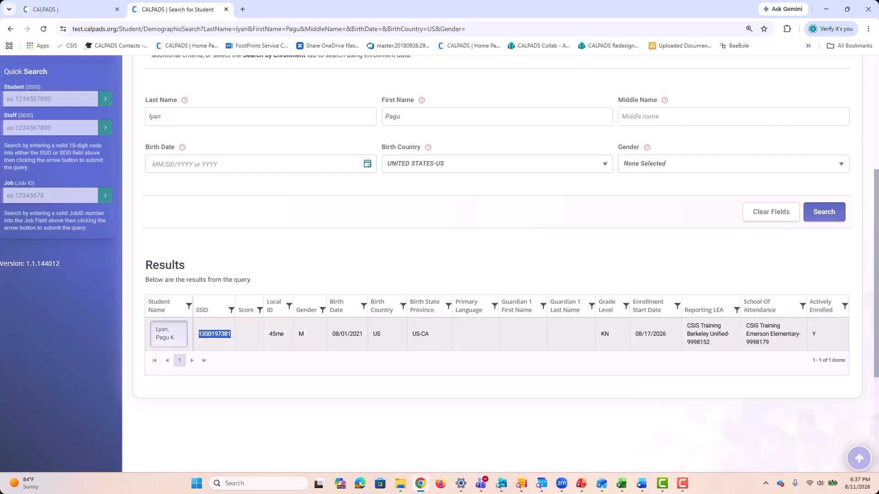
left_click(165, 333)
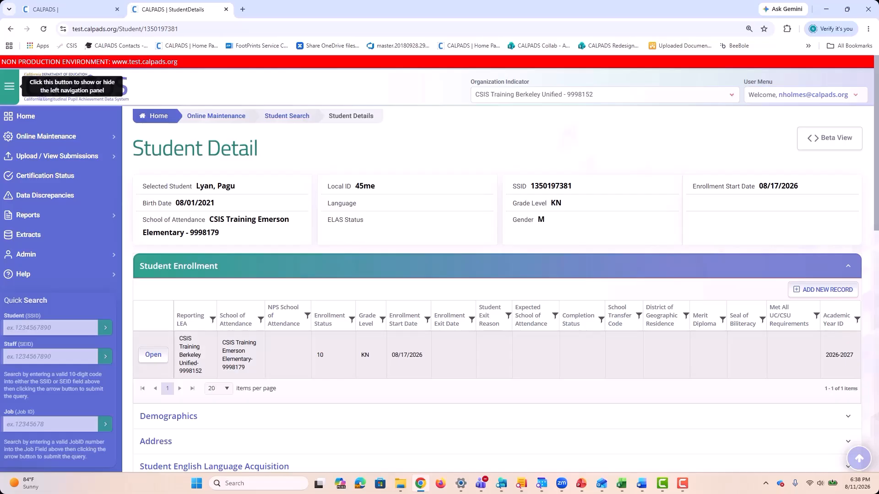
- Expand the Demographics section of the student's detail record and review its entry, including the ethnicity and race indicators
scroll(496, 355, "down", 2)
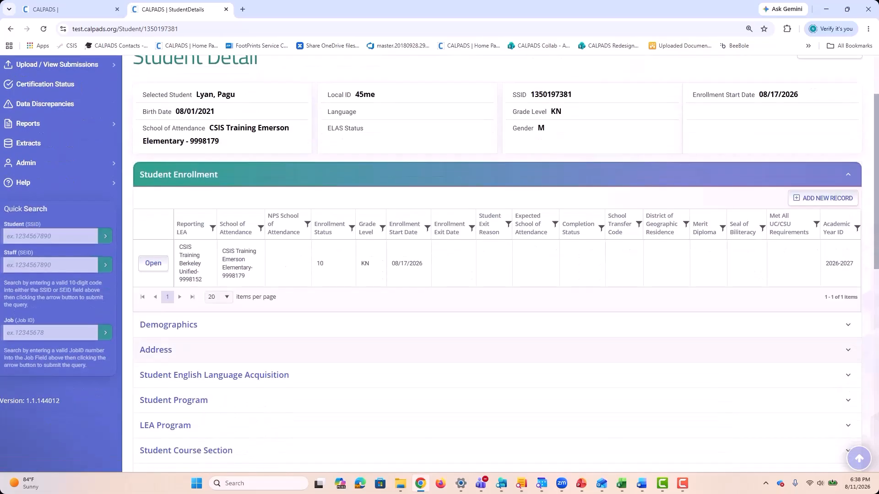
left_click(169, 325)
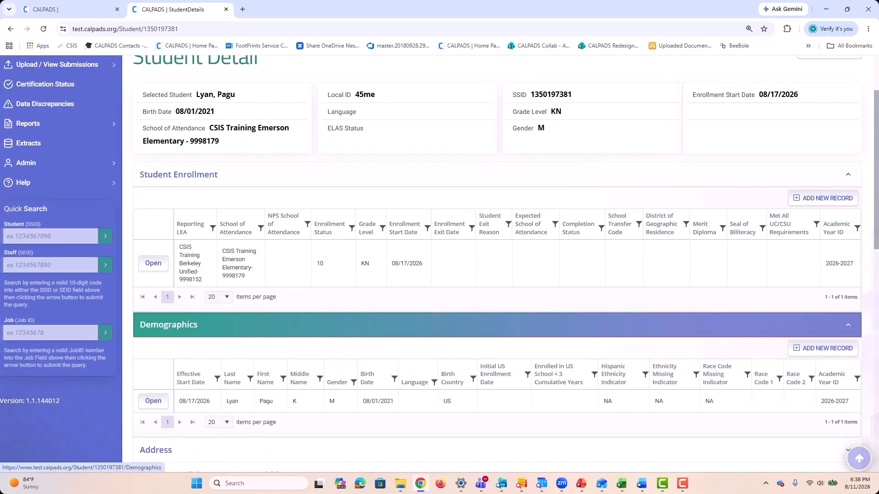
scroll(168, 326, "down", 1)
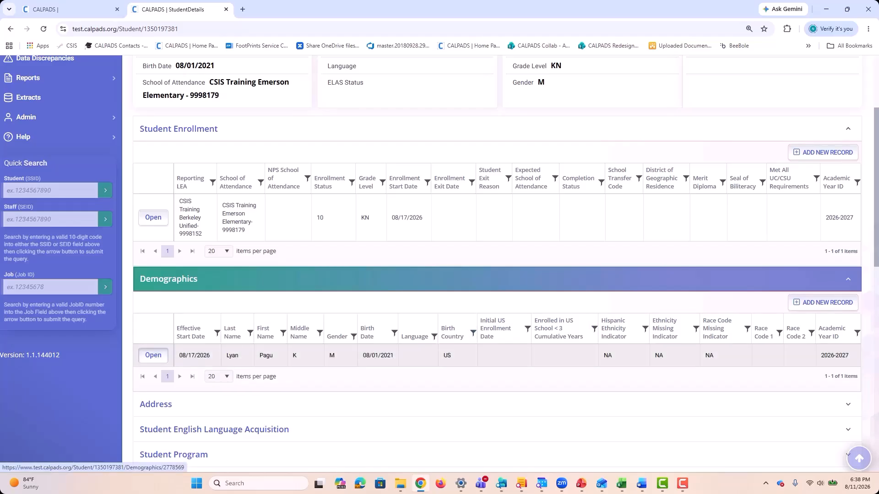
scroll(439, 321, "up", 1)
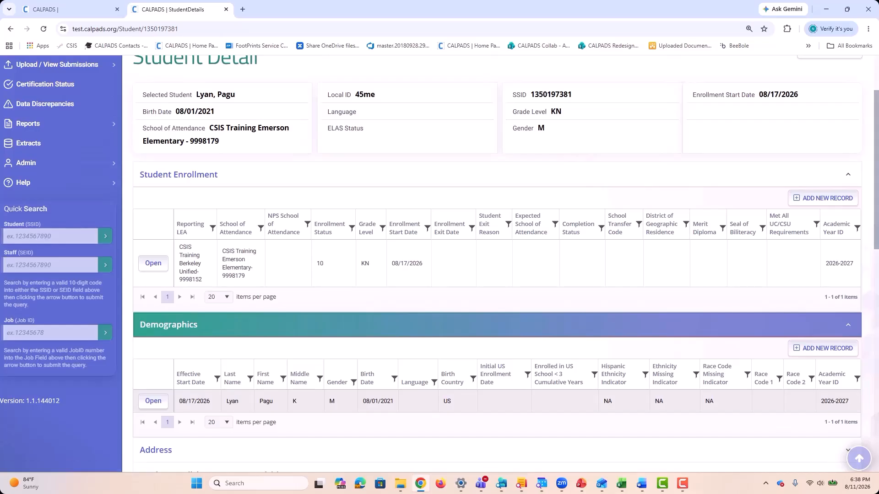
scroll(500, 263, "up", 2)
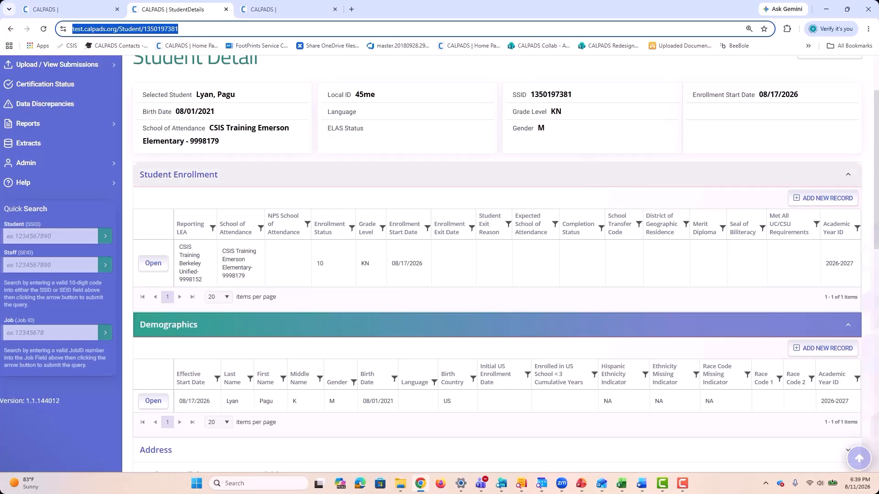
- Open Data Discrepancies in a separate tab and examine the Fall 1 fatal errors and the SENR0661F1 rows in the Display Grid
right_click(55, 103)
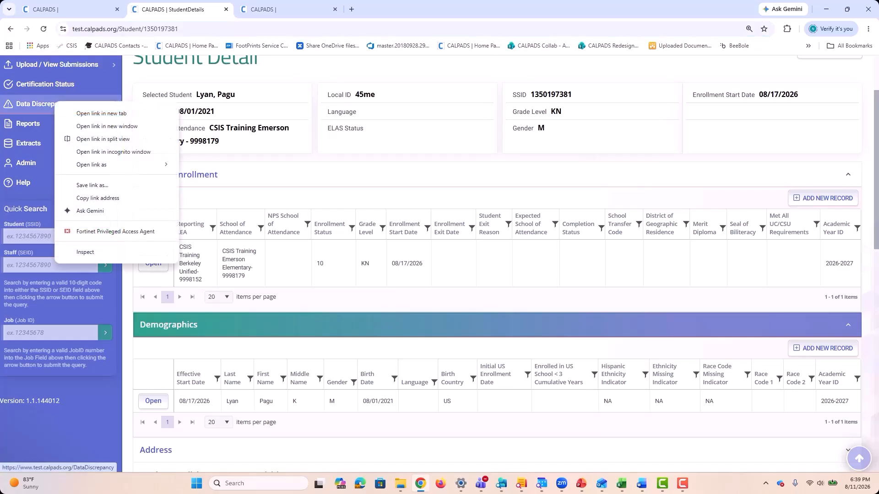
left_click(102, 113)
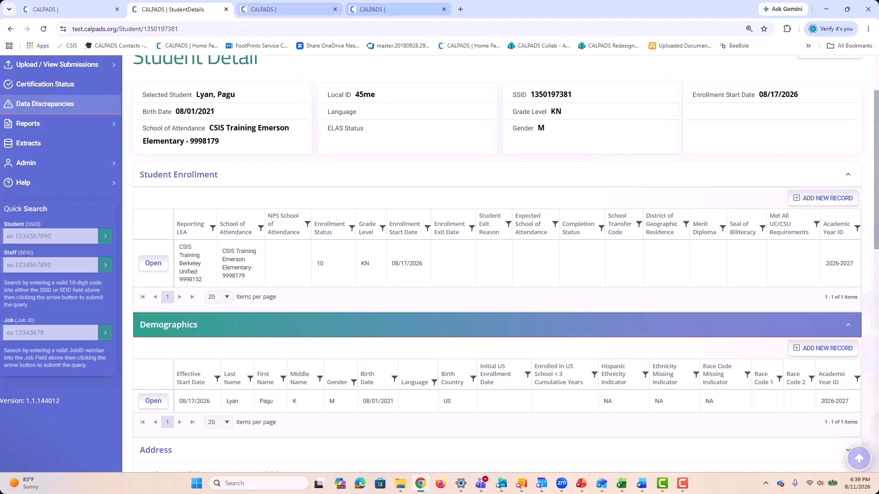
left_click(289, 9)
scroll(498, 264, "up", 6)
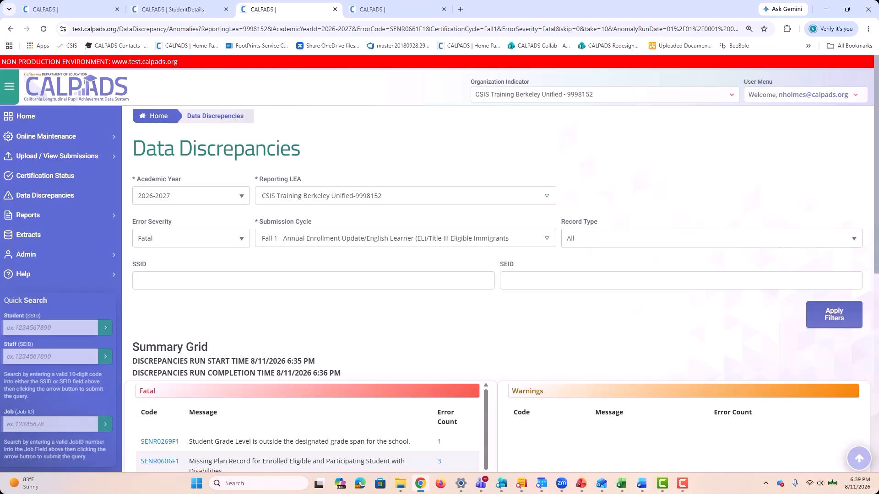
scroll(307, 320, "down", 5)
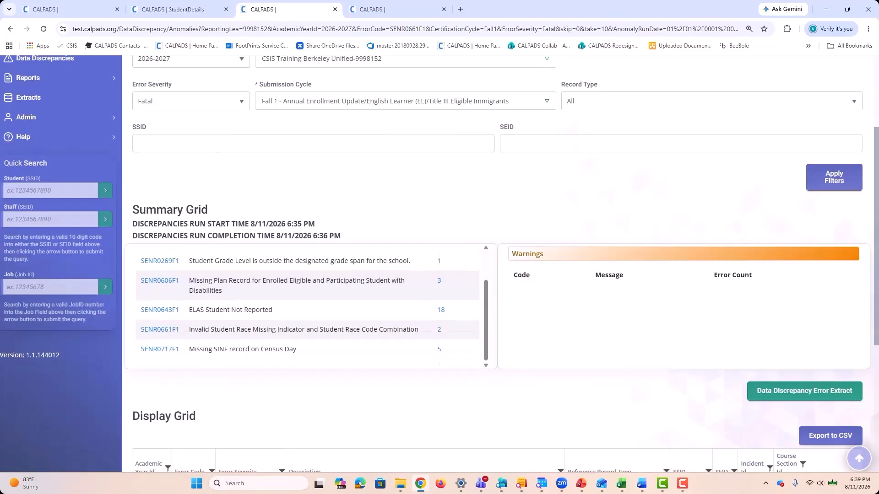
scroll(498, 264, "down", 2)
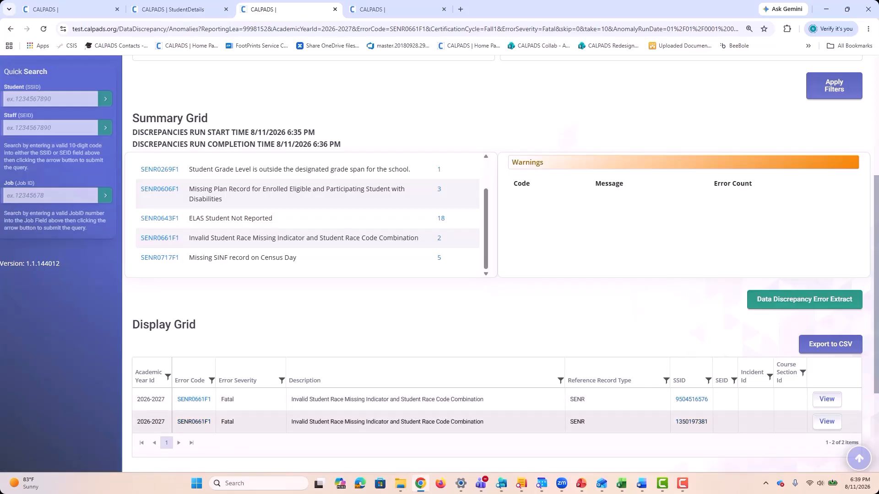
- Highlight the new student's SSID in the SENR0661F1 rows of the Display Grid
left_click(691, 422)
double_click(691, 422)
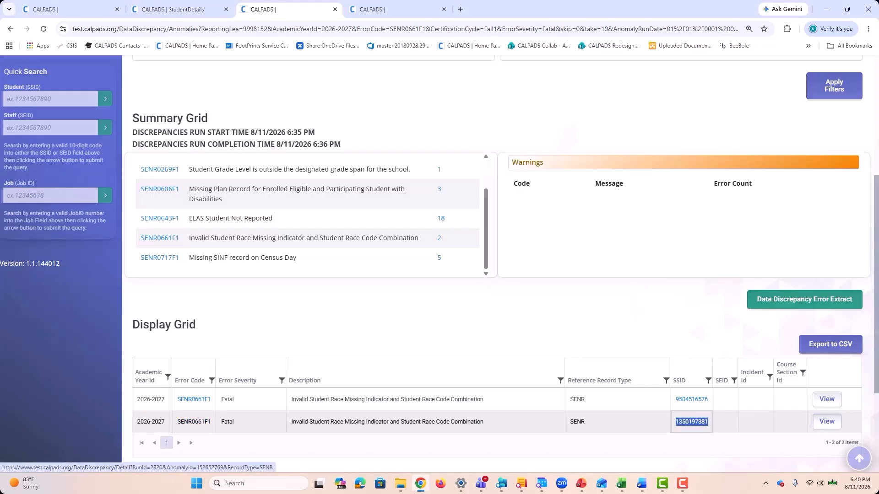
left_click(751, 451)
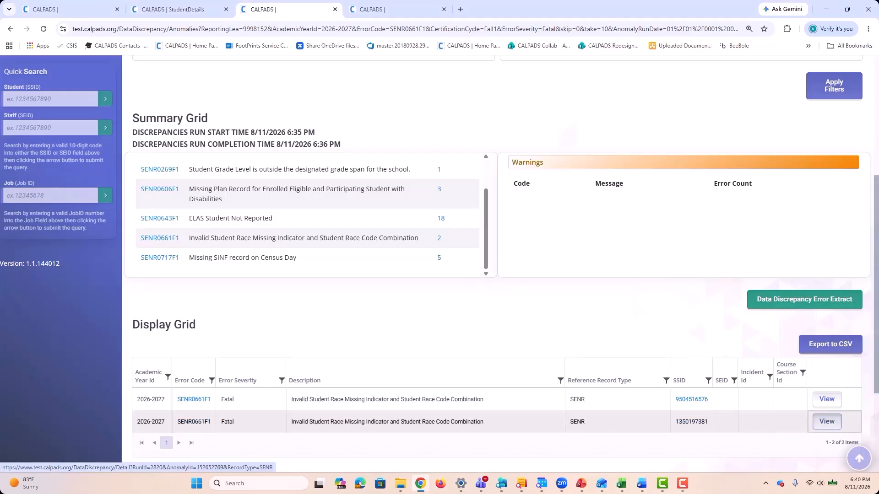
- View the student's SENR0661F1 discrepancy details, read through the Record Data, and close the details
left_click(827, 421)
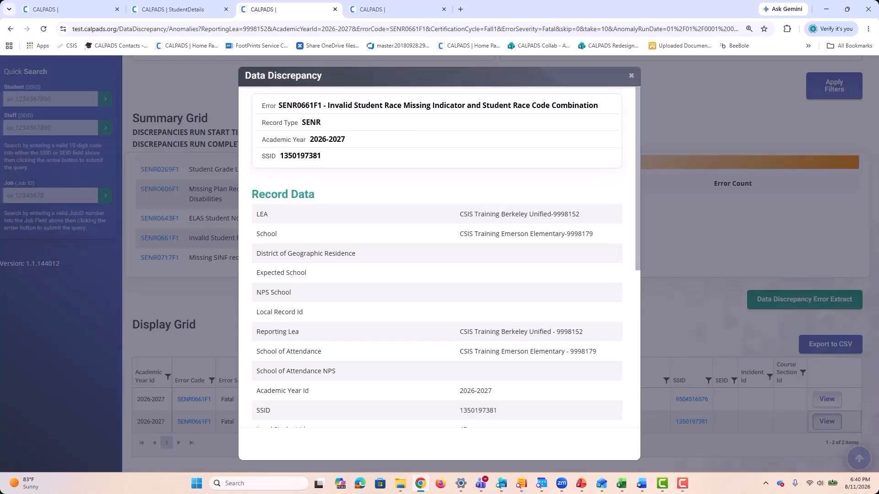
scroll(437, 257, "down", 3)
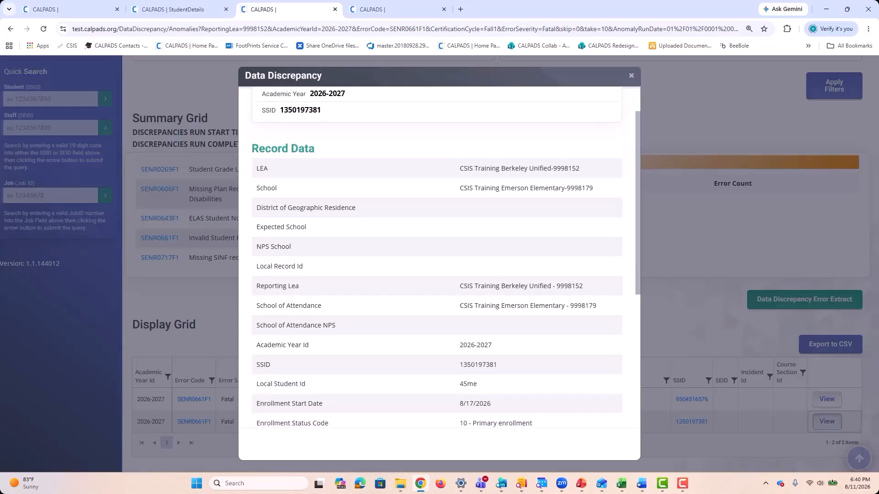
scroll(437, 256, "down", 3)
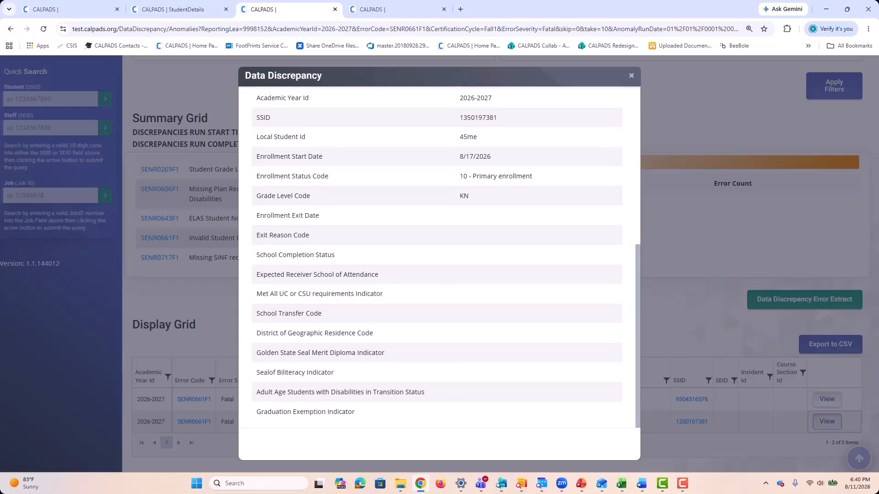
scroll(437, 256, "up", 6)
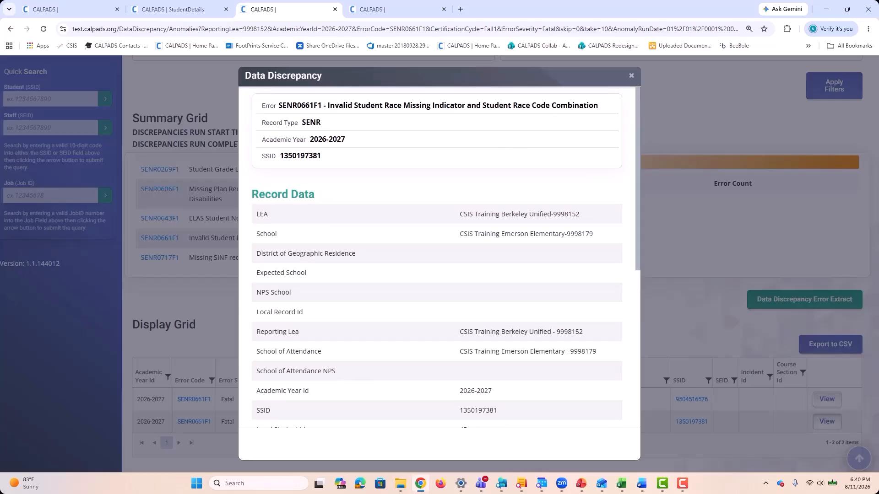
triple_click(311, 122)
scroll(437, 256, "down", 3)
scroll(437, 256, "down", 2)
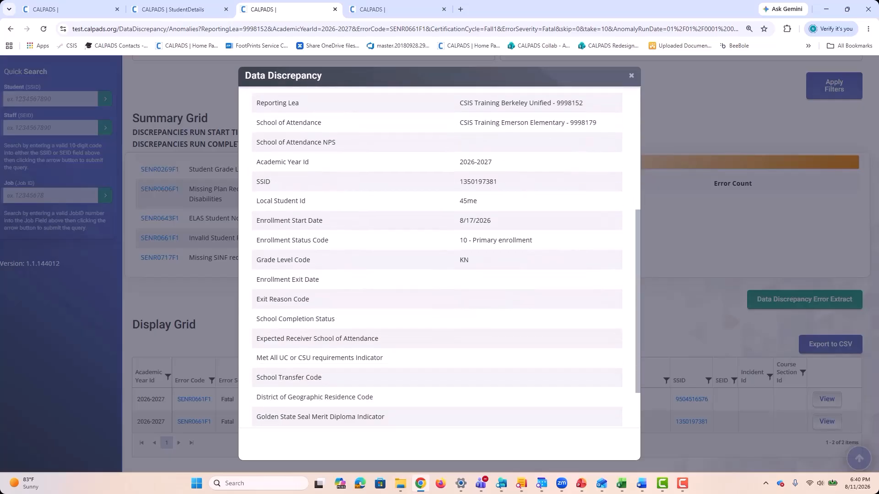
scroll(437, 256, "down", 2)
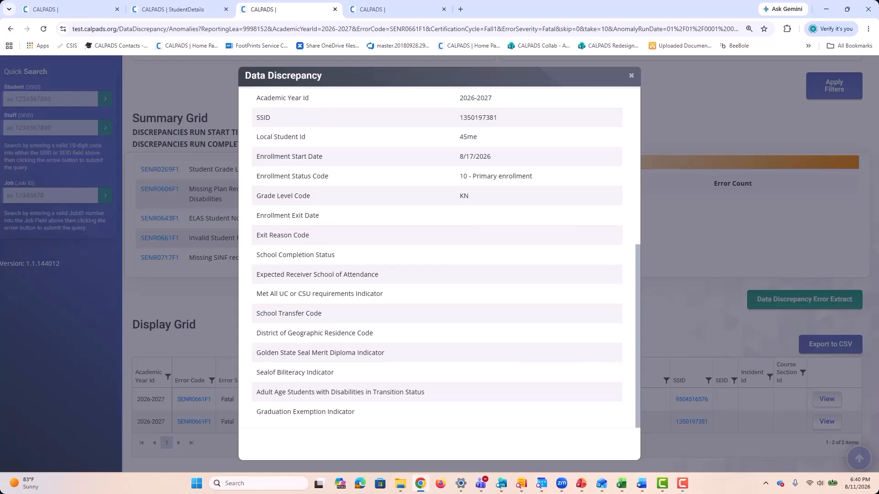
scroll(437, 257, "up", 2)
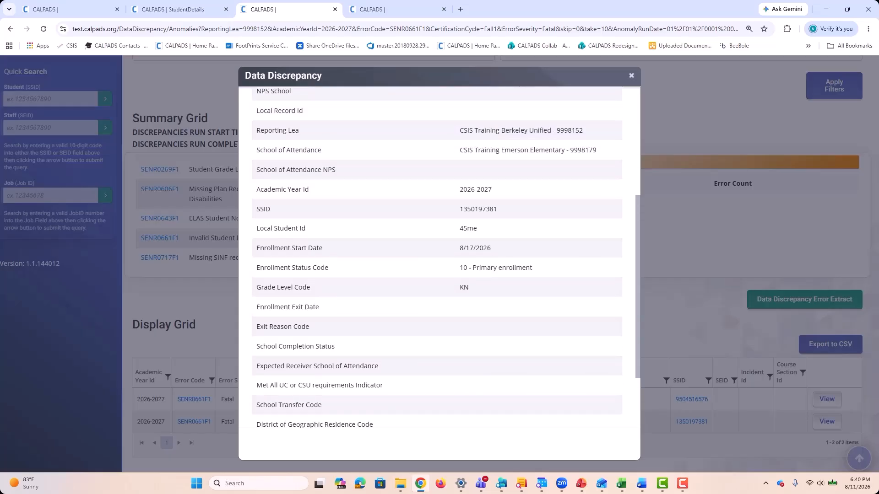
left_click(632, 76)
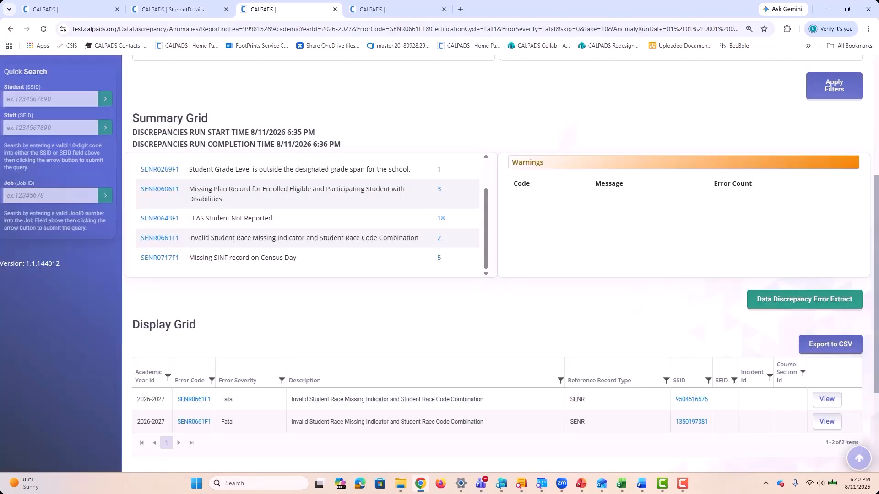
- Open the student's demographics record from Student Detail and set the Enrolled In US School Less Than 3 Cumulative Years Indicator to Yes
left_click(173, 9)
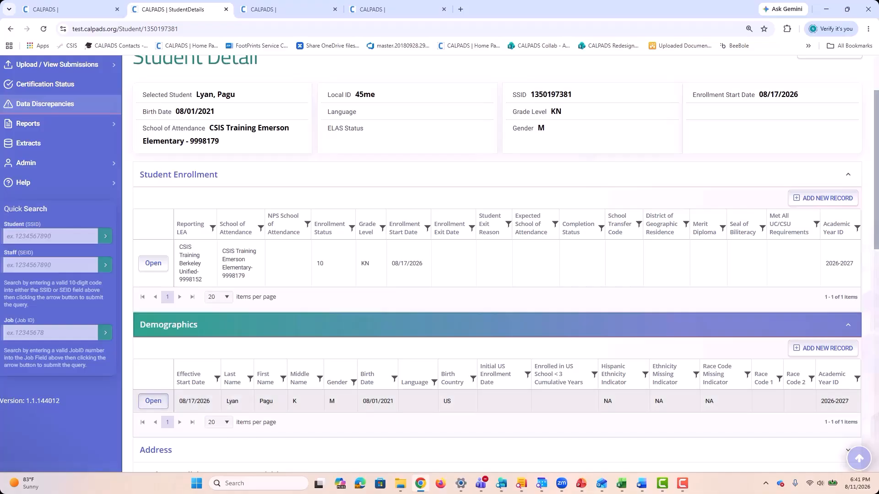
left_click(152, 401)
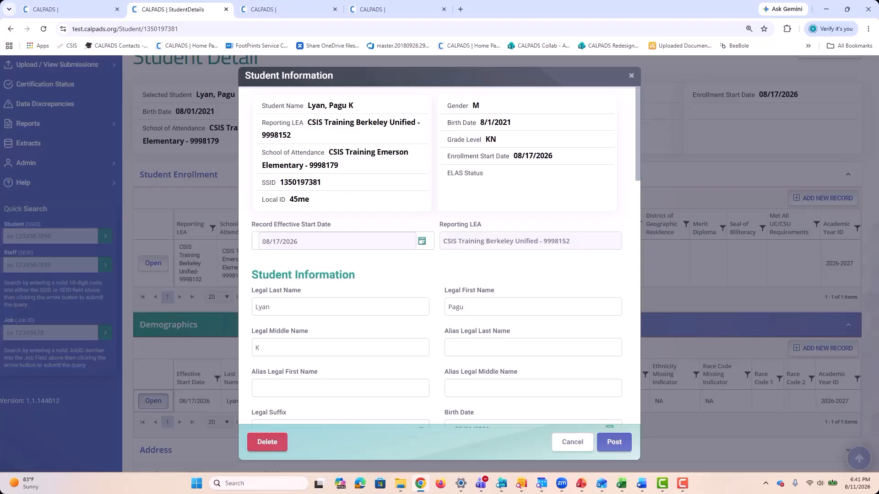
scroll(437, 256, "down", 4)
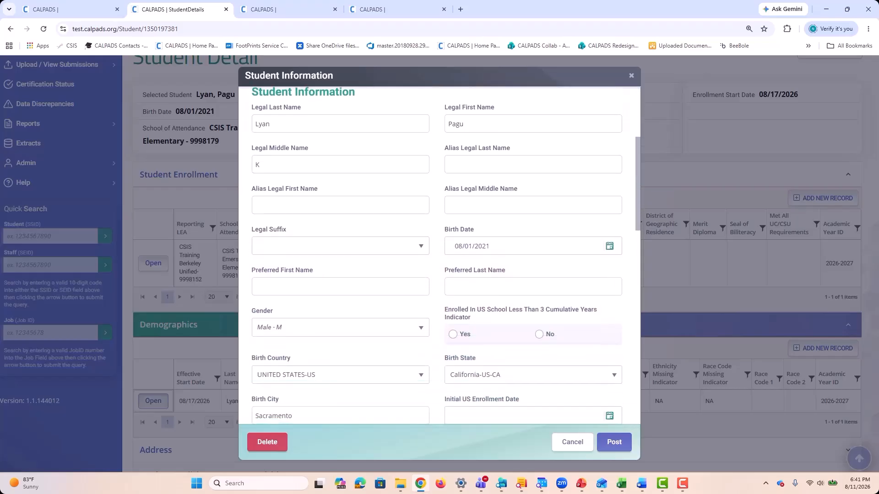
scroll(437, 256, "up", 3)
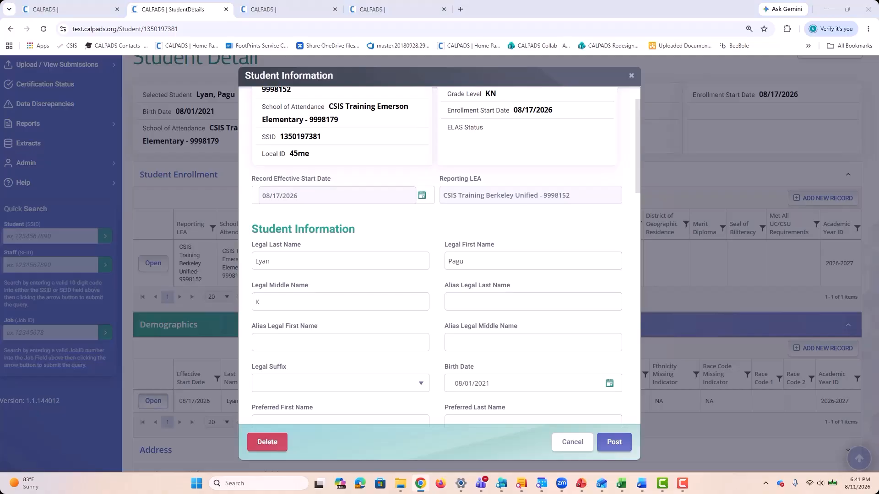
scroll(437, 256, "down", 1)
scroll(436, 257, "down", 1)
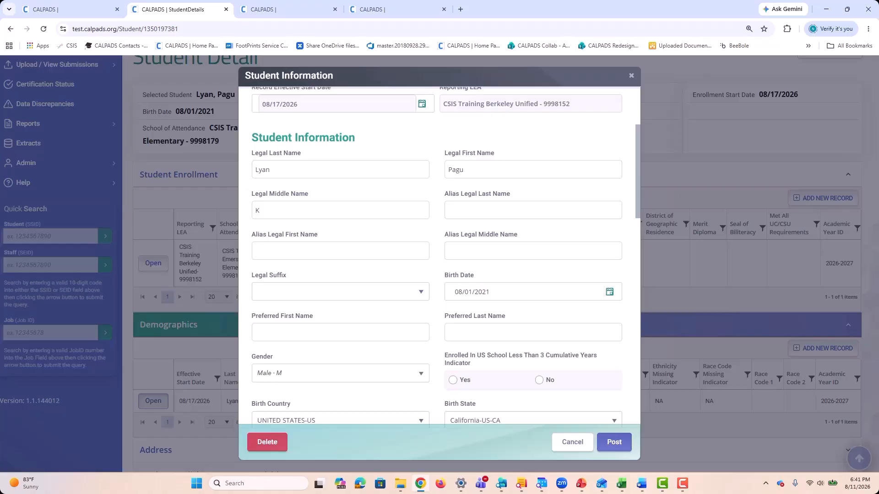
scroll(437, 257, "down", 1)
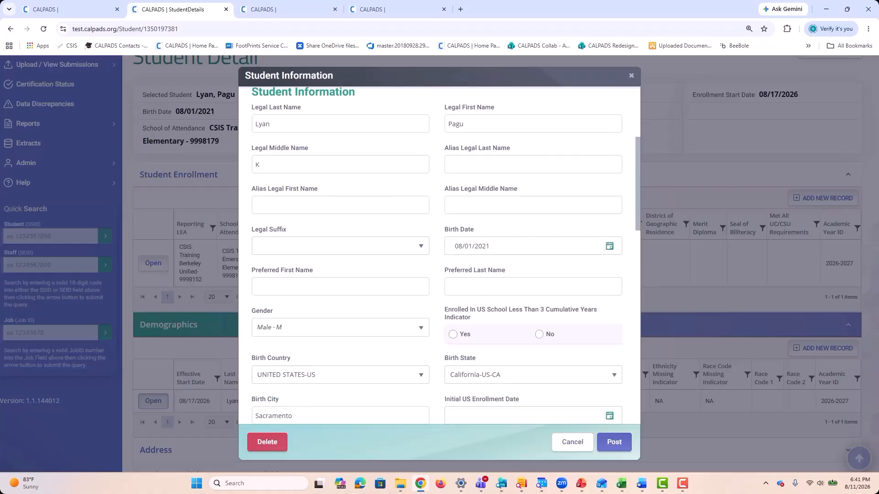
scroll(439, 257, "down", 1)
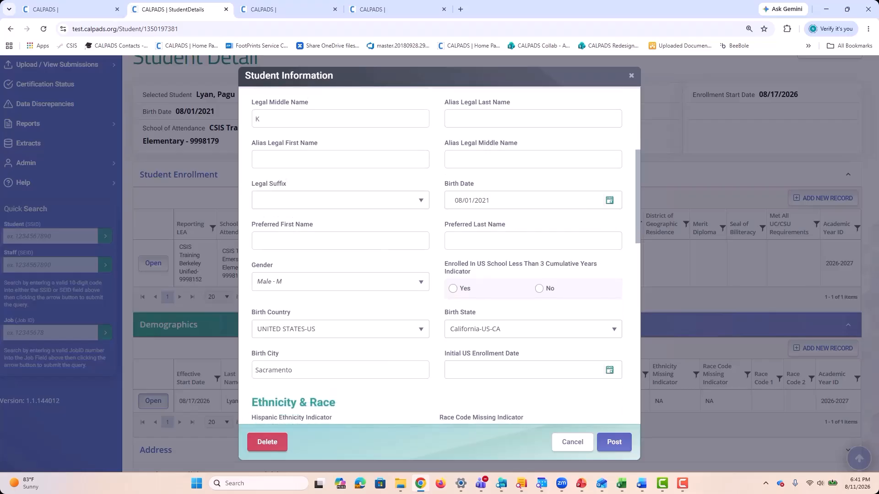
scroll(439, 256, "down", 1)
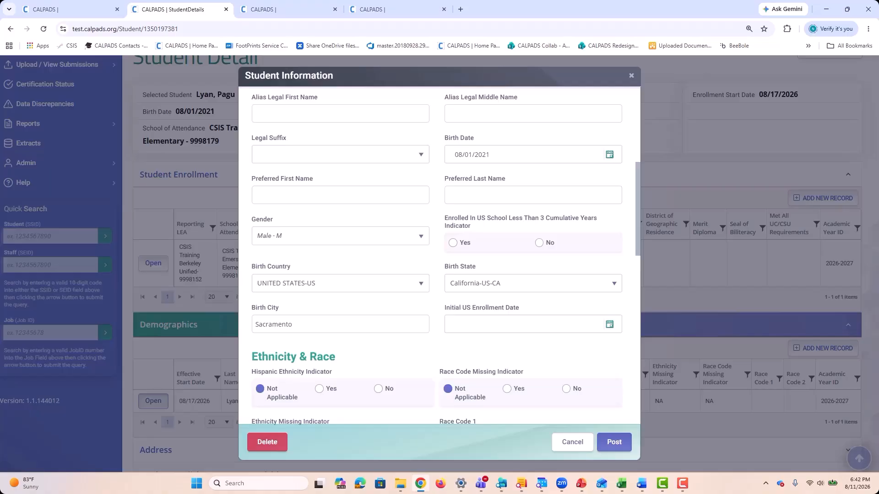
left_click(452, 243)
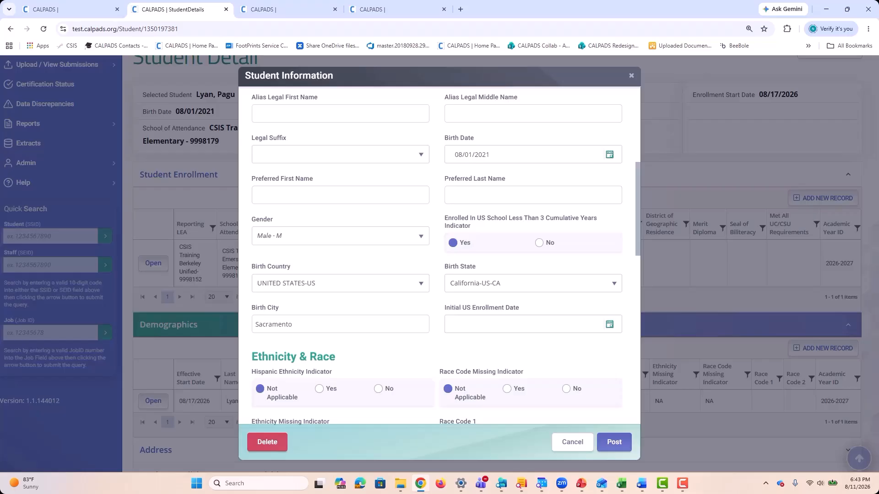
- Try different combinations of Yes, No and Not Applicable for the Hispanic Ethnicity Indicator and the Ethnicity Missing Indicator
scroll(440, 257, "down", 2)
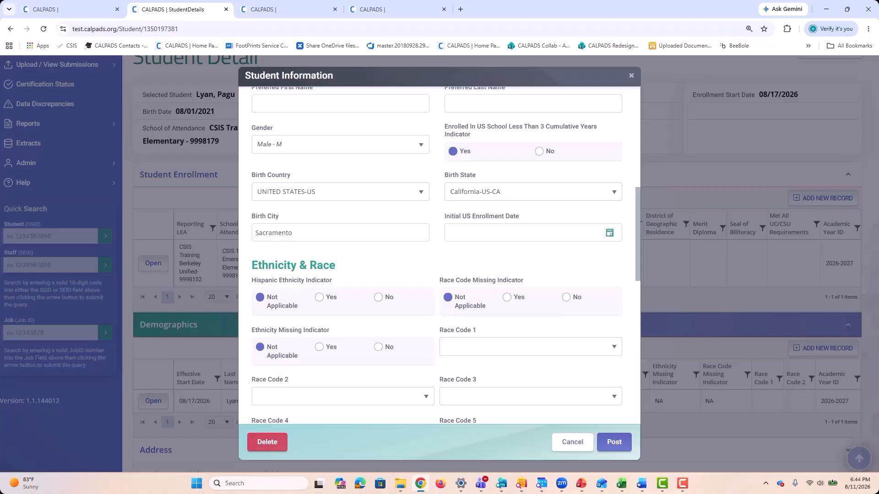
scroll(440, 257, "down", 3)
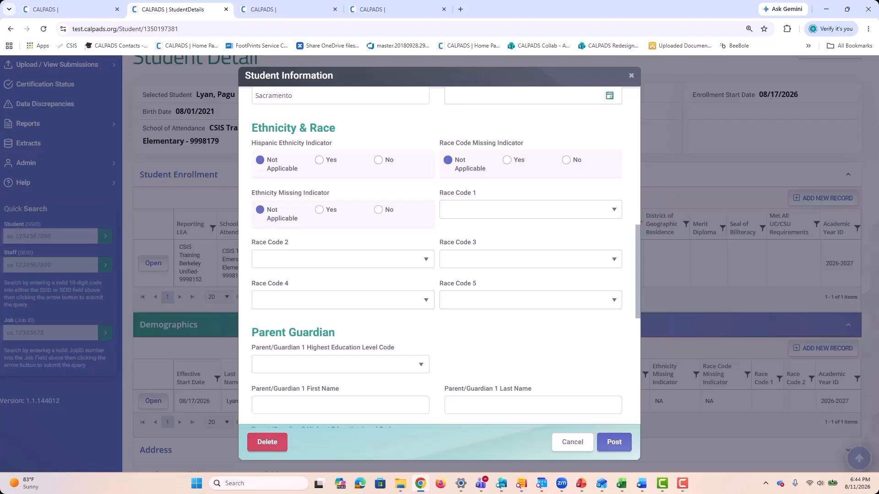
left_click(319, 160)
left_click(378, 159)
left_click(260, 160)
double_click(319, 210)
left_click(260, 210)
left_click(319, 160)
left_click(378, 209)
left_click(378, 160)
left_click(260, 210)
left_click(260, 160)
- Set the Hispanic Ethnicity, Ethnicity Missing and Race Code Missing indicators to No
left_click(378, 160)
left_click(378, 210)
left_click(507, 160)
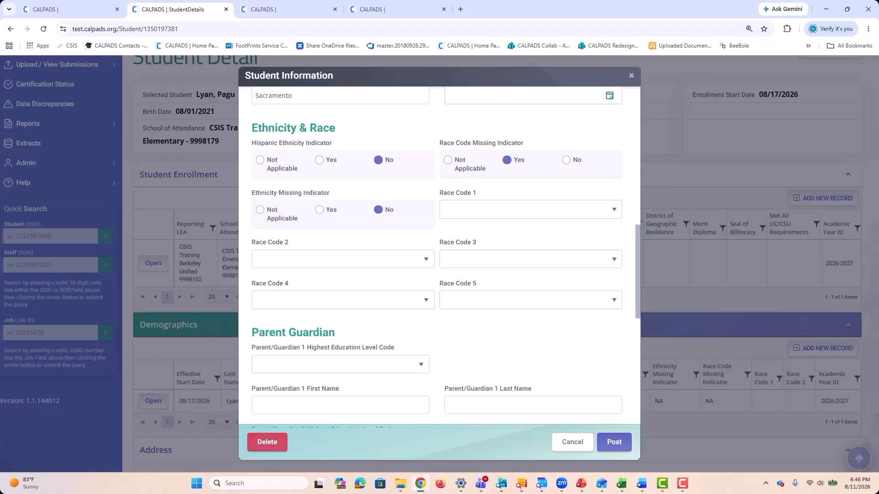
left_click(448, 160)
left_click(566, 160)
- Set Race Codes 1 through 5 to Other Asian-299, White-700, Black or African American-600, Filipino-400 and Samoan-303, in that order
left_click(530, 210)
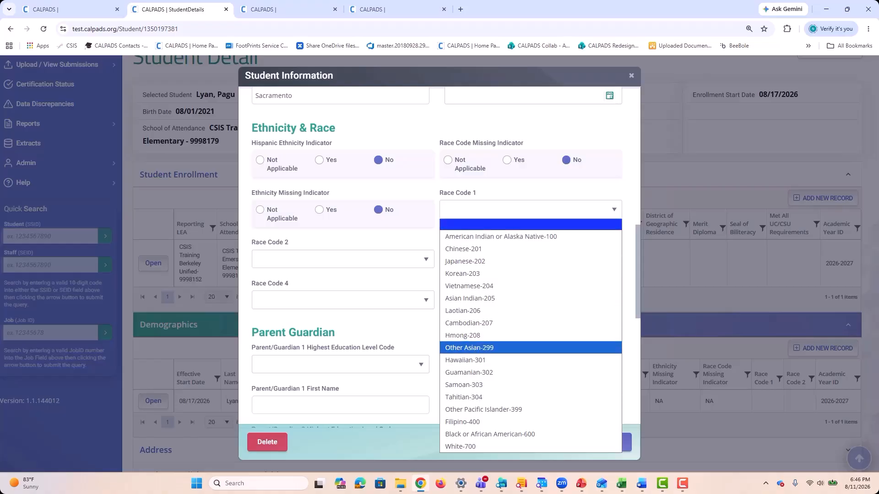
left_click(469, 347)
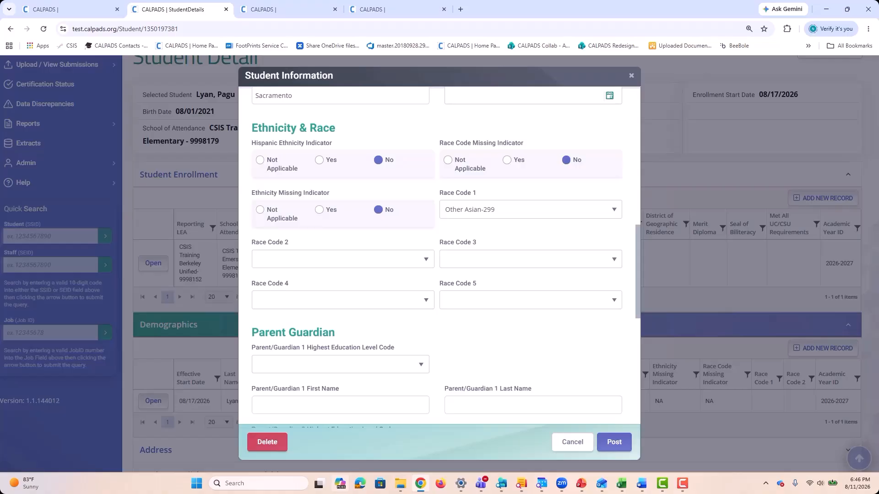
left_click(343, 259)
left_click(343, 244)
left_click(530, 259)
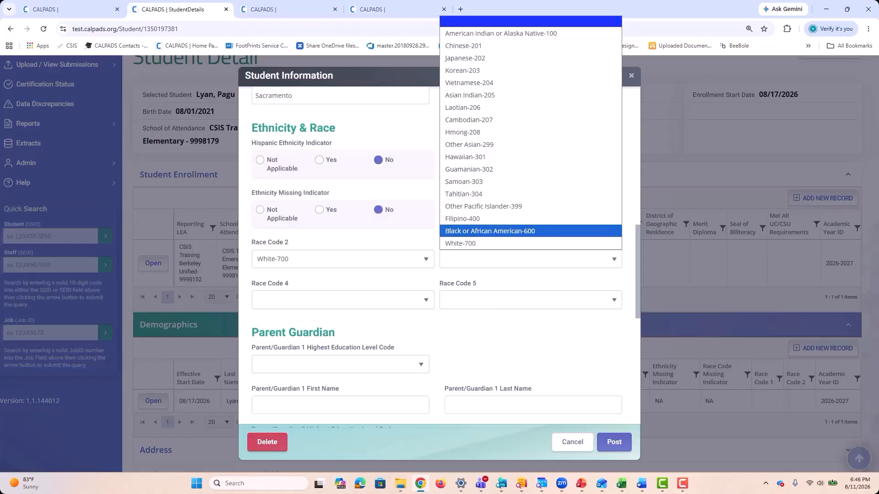
left_click(489, 231)
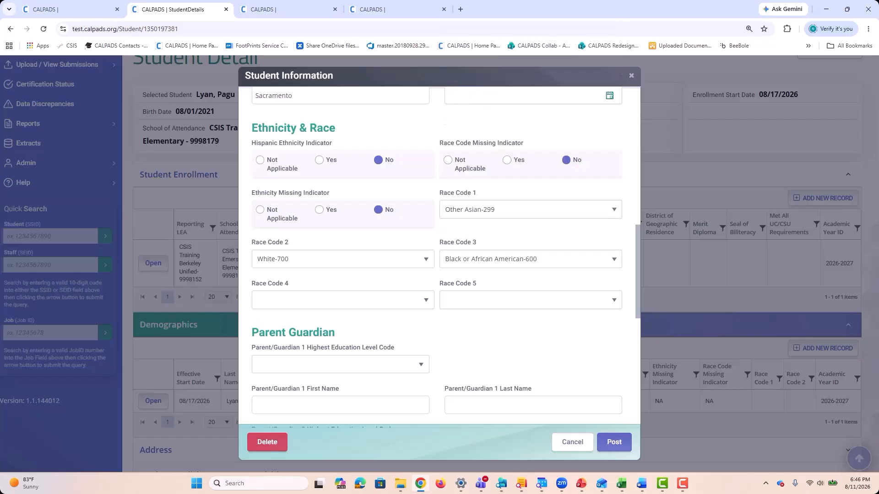
left_click(343, 300)
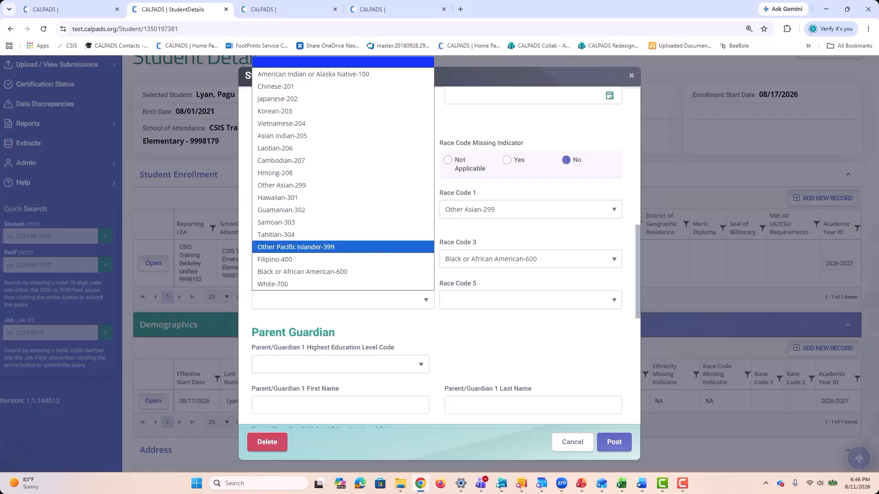
left_click(275, 259)
left_click(531, 300)
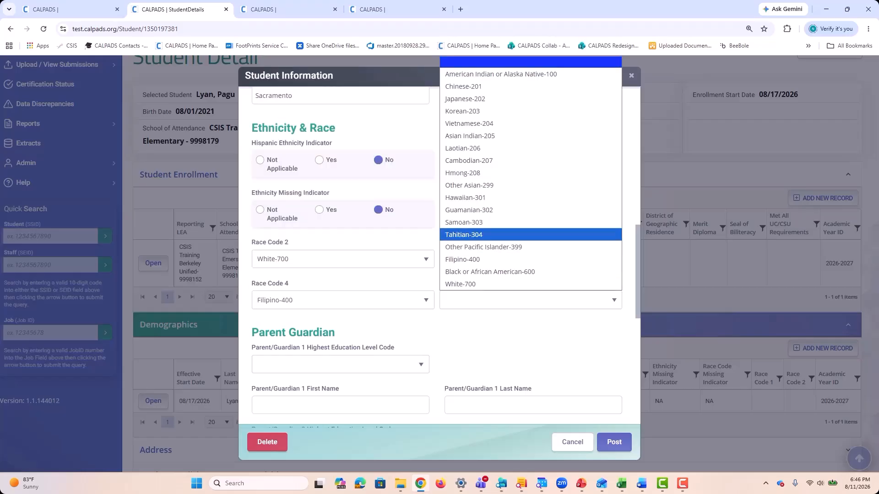
left_click(464, 222)
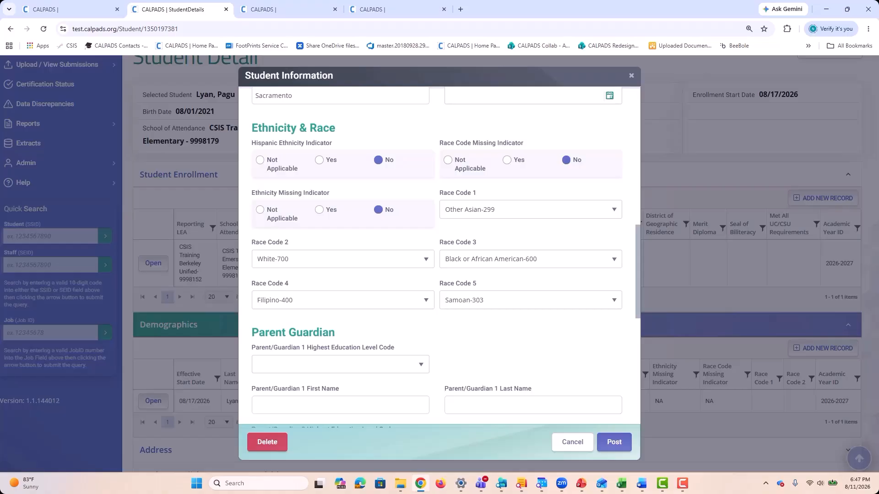
- Set the Parent/Guardian 1 Highest Education Level Code to Not a High School Graduate-14
scroll(440, 257, "down", 3)
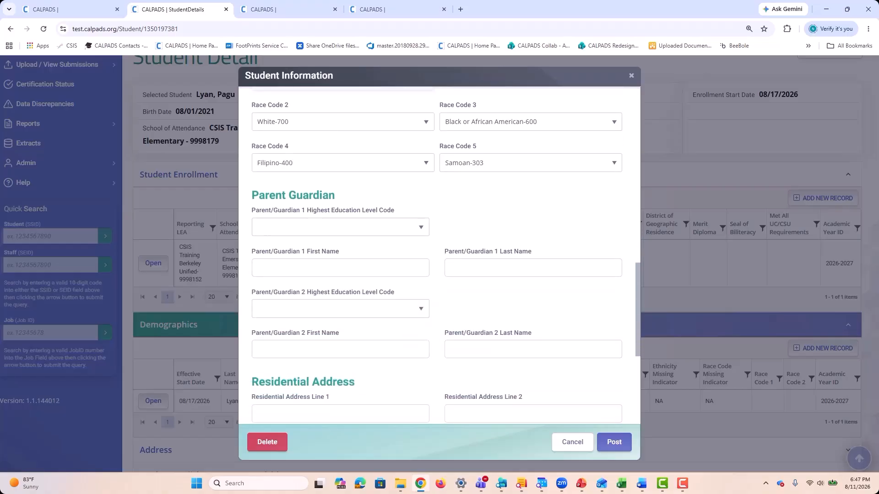
left_click(340, 227)
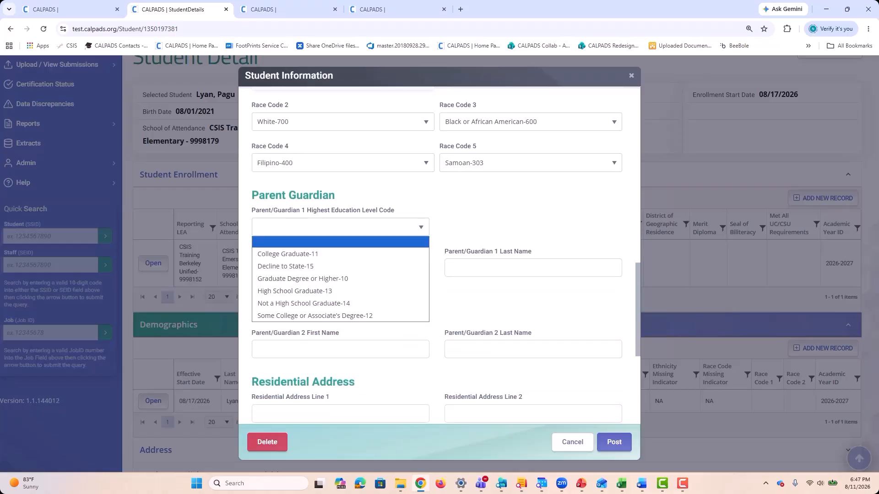
key("Down")
key("Down")
key("Down")
key("Down")
key("Down")
key("Down")
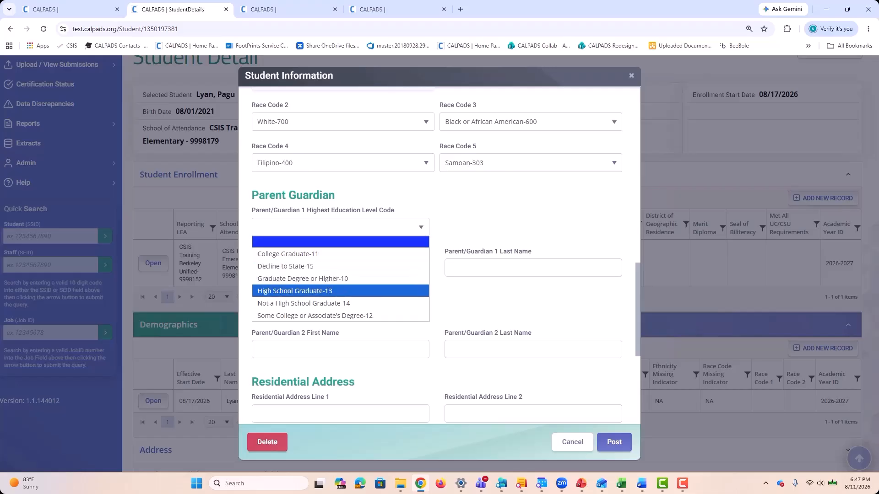
key("Up")
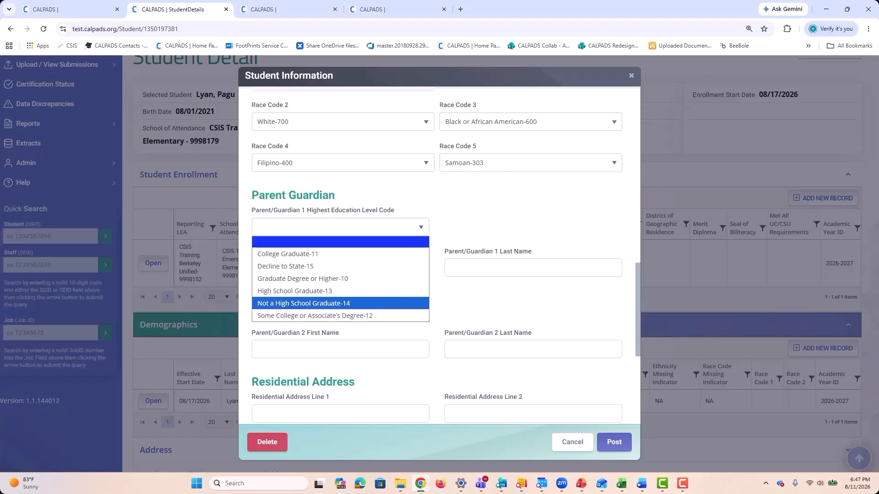
key("Up")
key("Down")
key("Return")
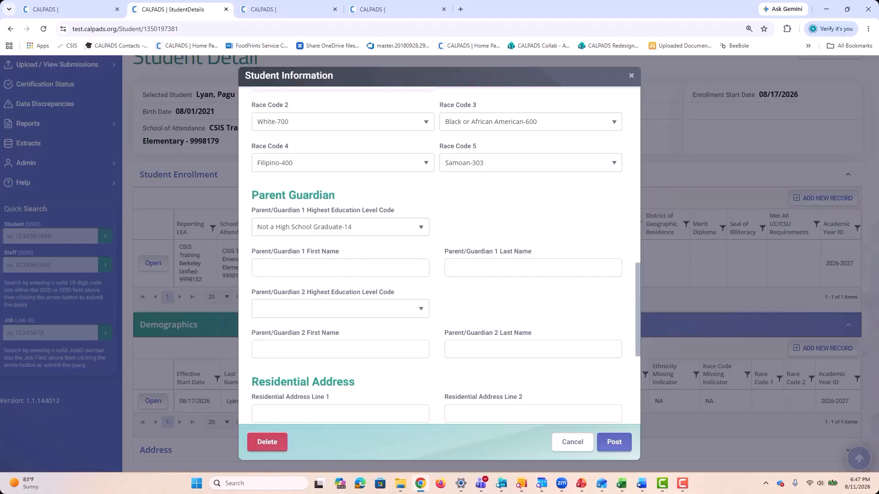
- Change the Parent/Guardian 1 Highest Education Level Code to Decline to State-15 and enter that guardian's first and last name
left_click(340, 227)
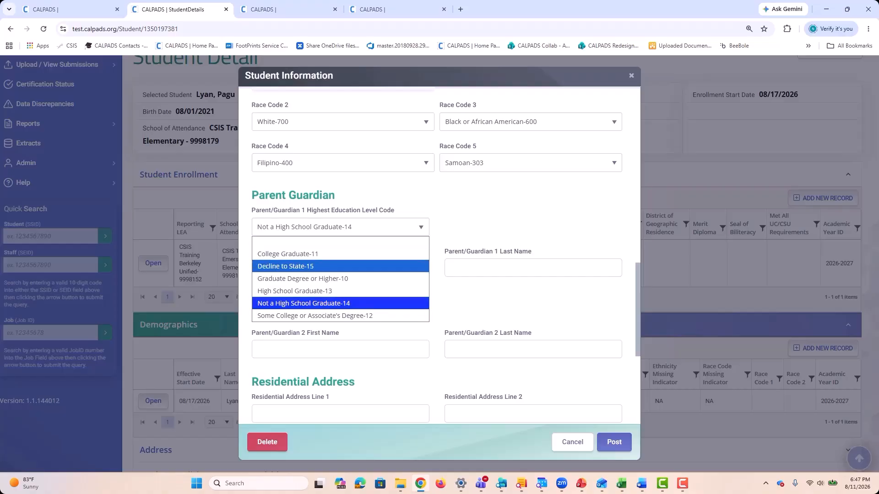
left_click(293, 267)
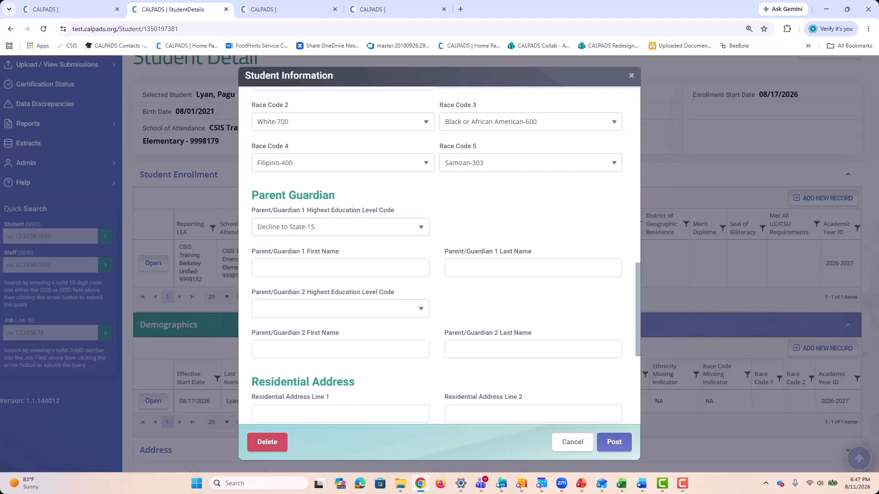
left_click(293, 268)
type("P")
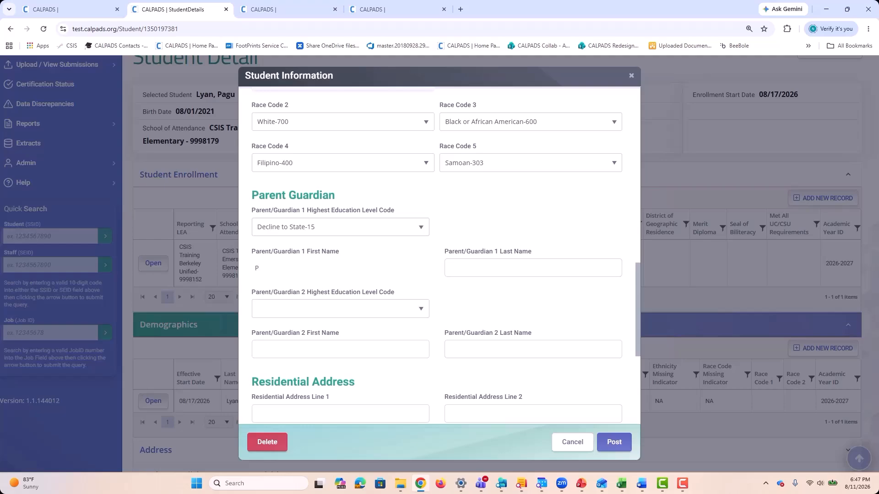
type("agu")
key("Tab")
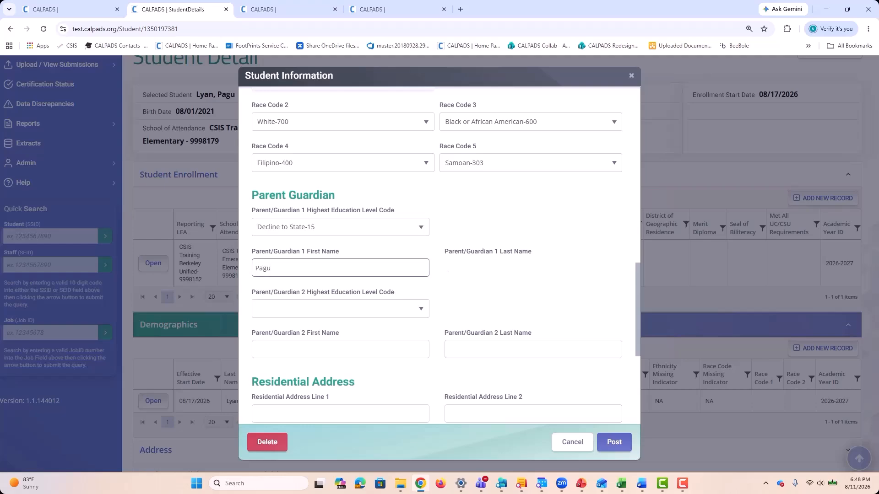
type("La")
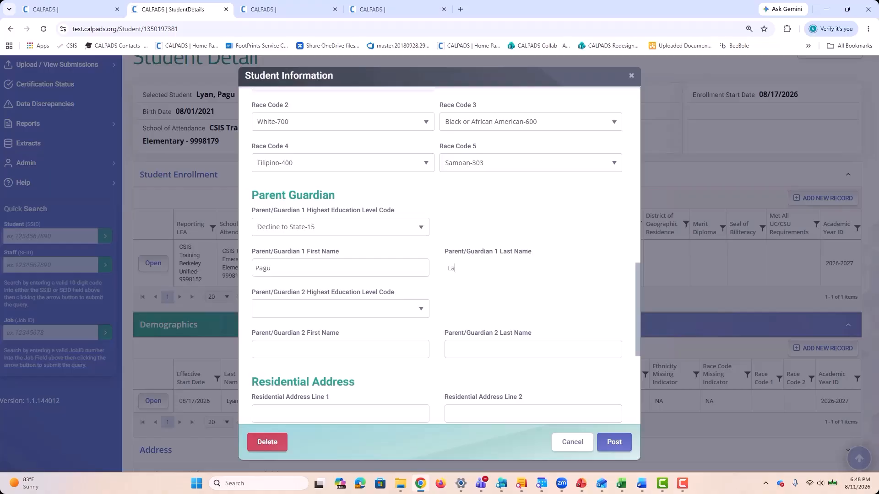
key("BackSpace")
type("yan")
- Set the Parent/Guardian 2 Highest Education Level Code to College Graduate-11
left_click(340, 308)
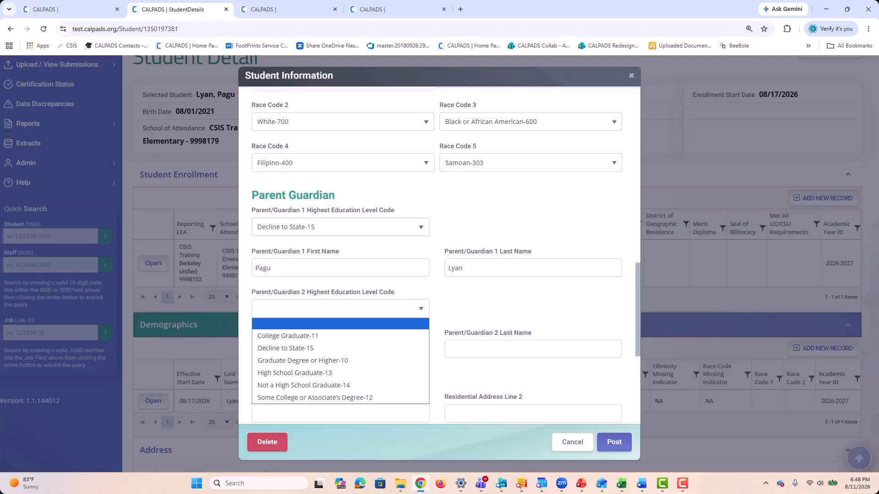
left_click(297, 268)
left_click(340, 309)
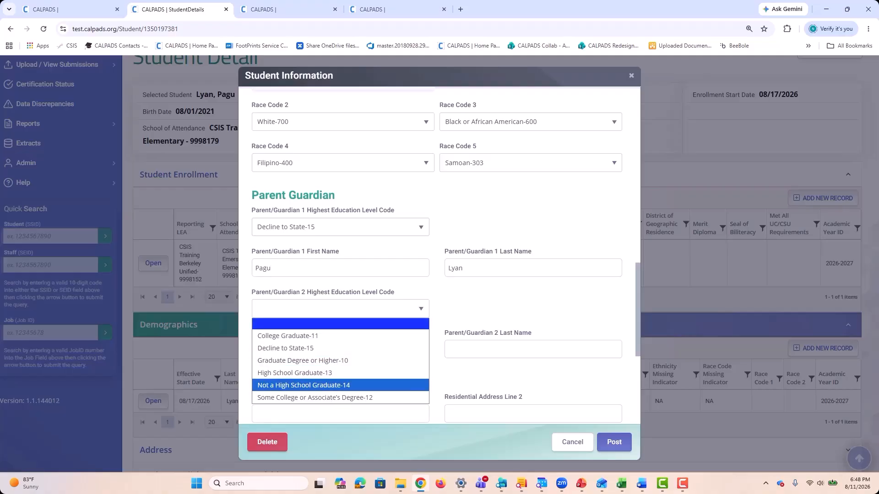
key("Up")
key("Up")
key("Up")
key("Up")
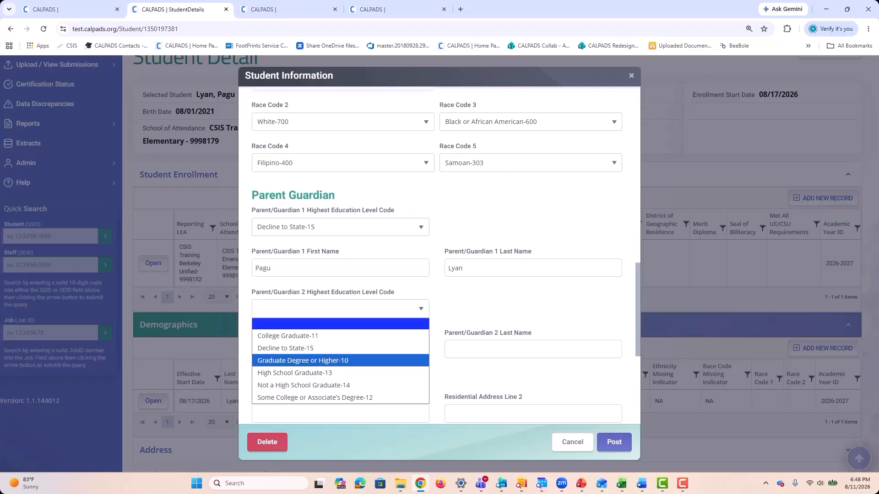
key("Up")
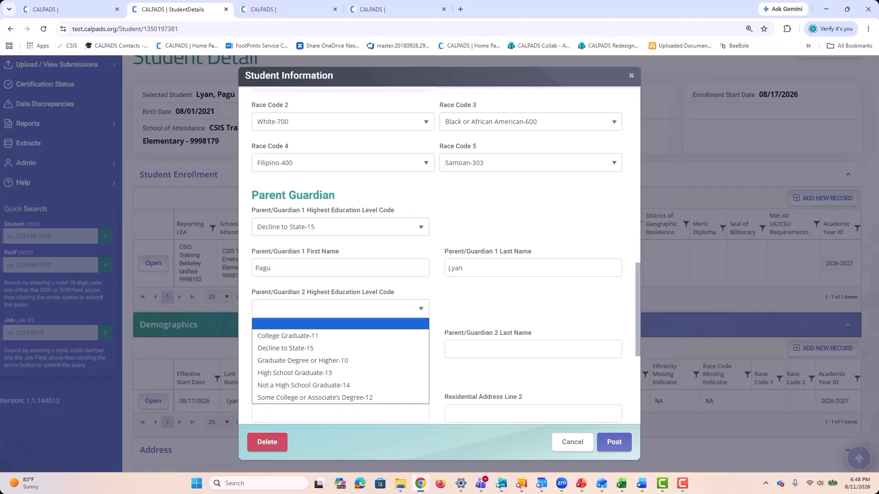
left_click(309, 336)
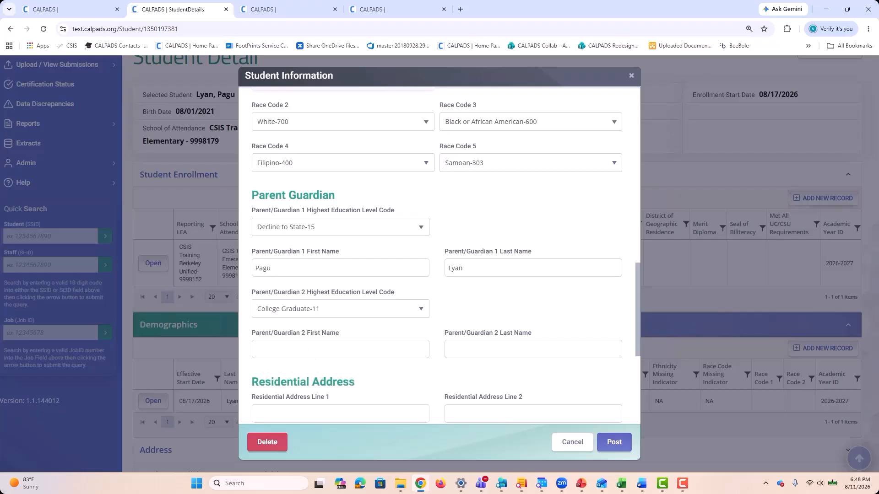
- Enter the first and last name of Parent/Guardian 2
left_click(309, 350)
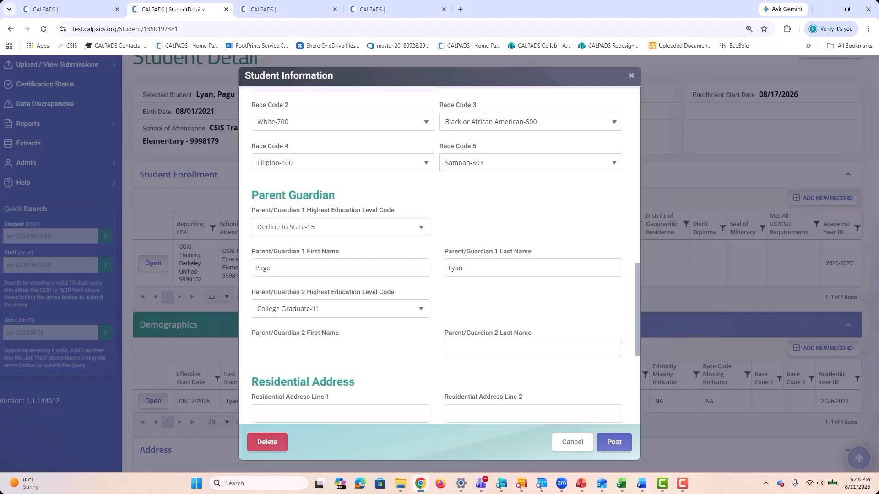
type("Pagulina")
key("Tab")
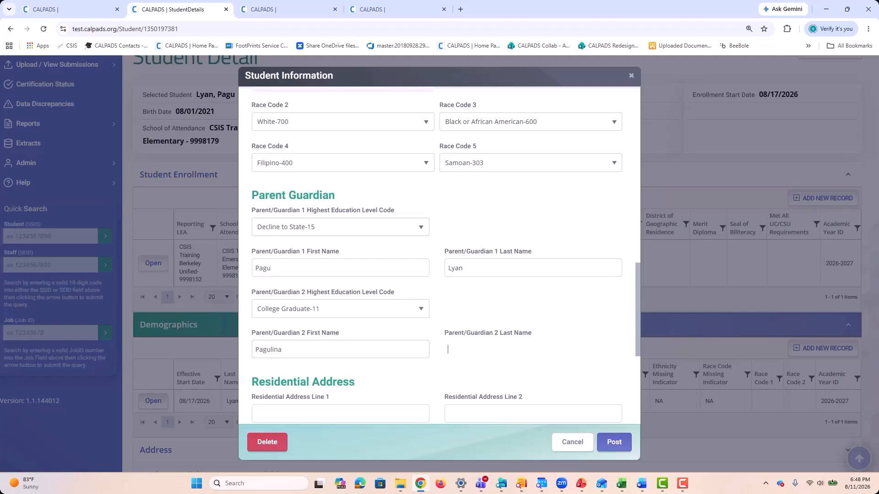
type("Lyan")
key("Tab")
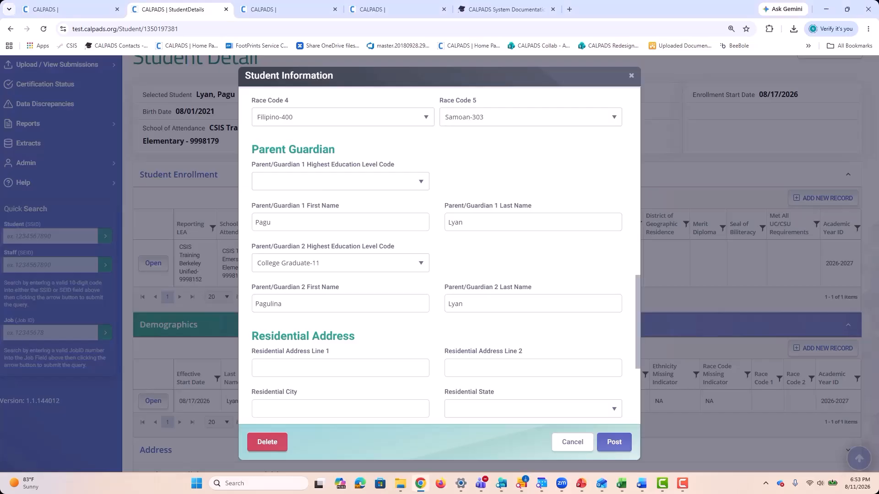
- Set the blank Parent/Guardian 1 Highest Education Level Code to Decline to State-15
left_click(340, 181)
left_click(293, 220)
- Fill in the residential street address, city, state California-US-CA and zip code, and post the student's demographics record
scroll(440, 256, "down", 4)
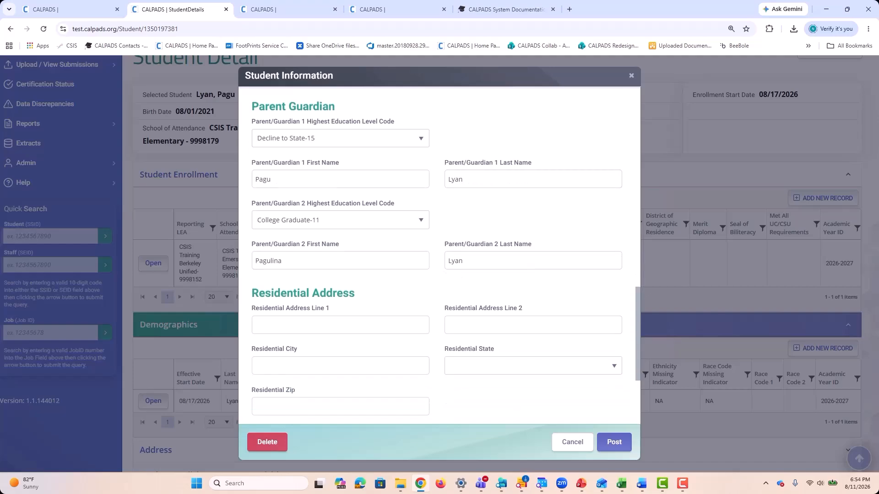
left_click(255, 184)
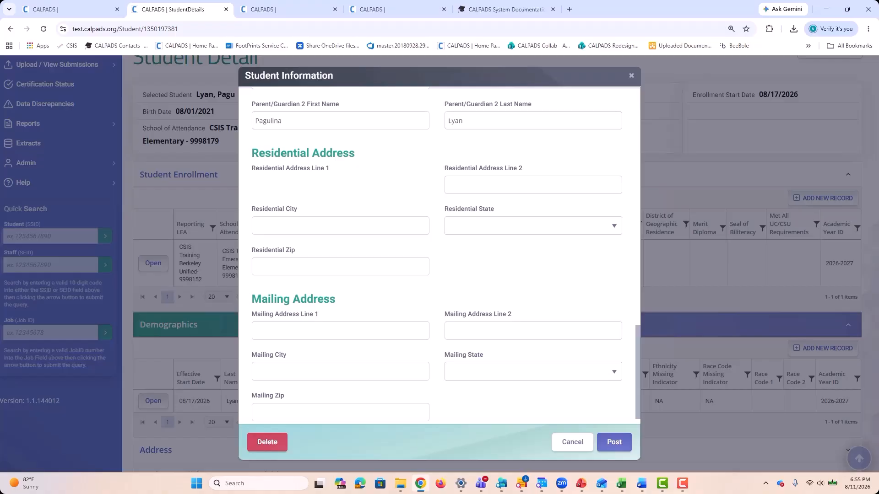
type("675 Houston rd")
left_click(255, 226)
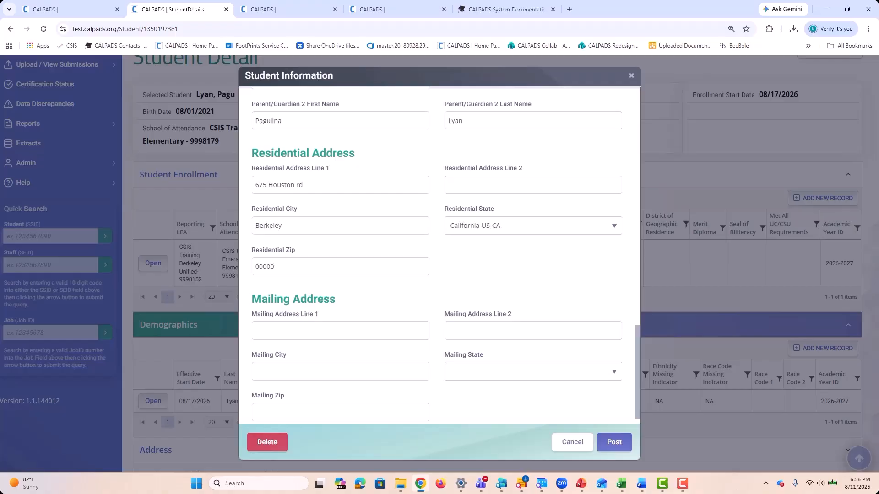
left_click(273, 267)
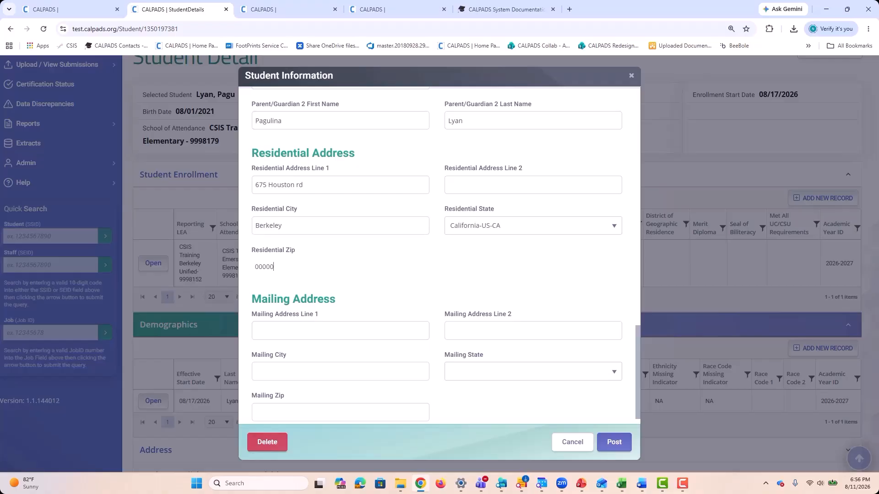
left_click_drag(274, 266, 255, 267)
left_click(498, 266)
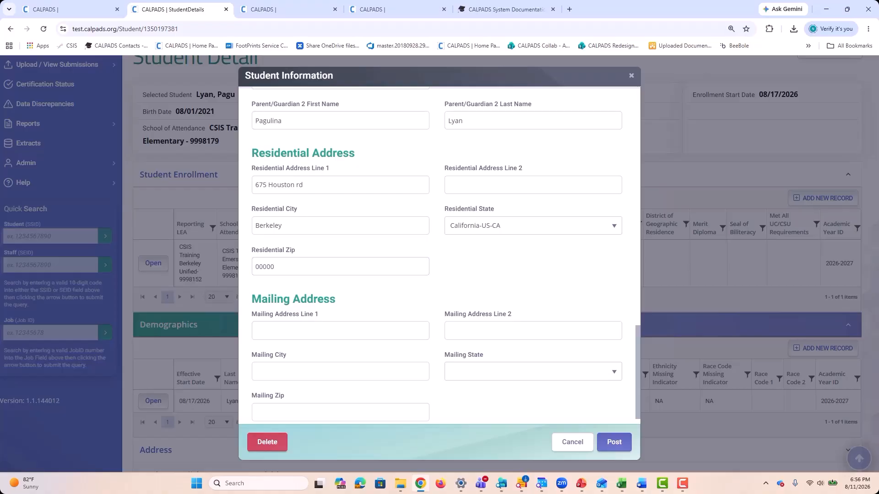
scroll(439, 257, "down", 1)
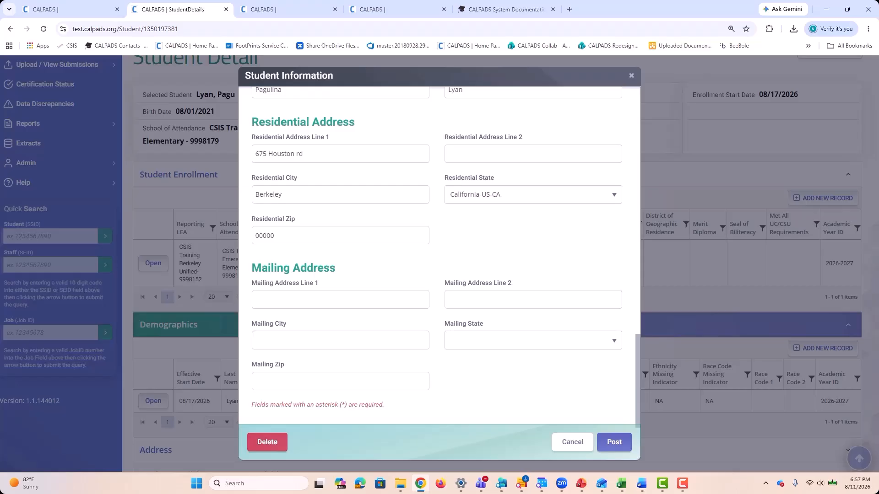
left_click(614, 443)
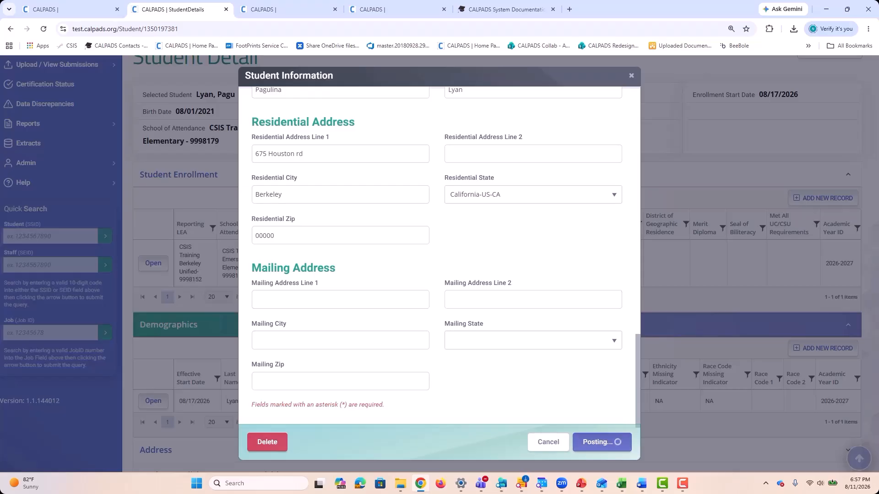